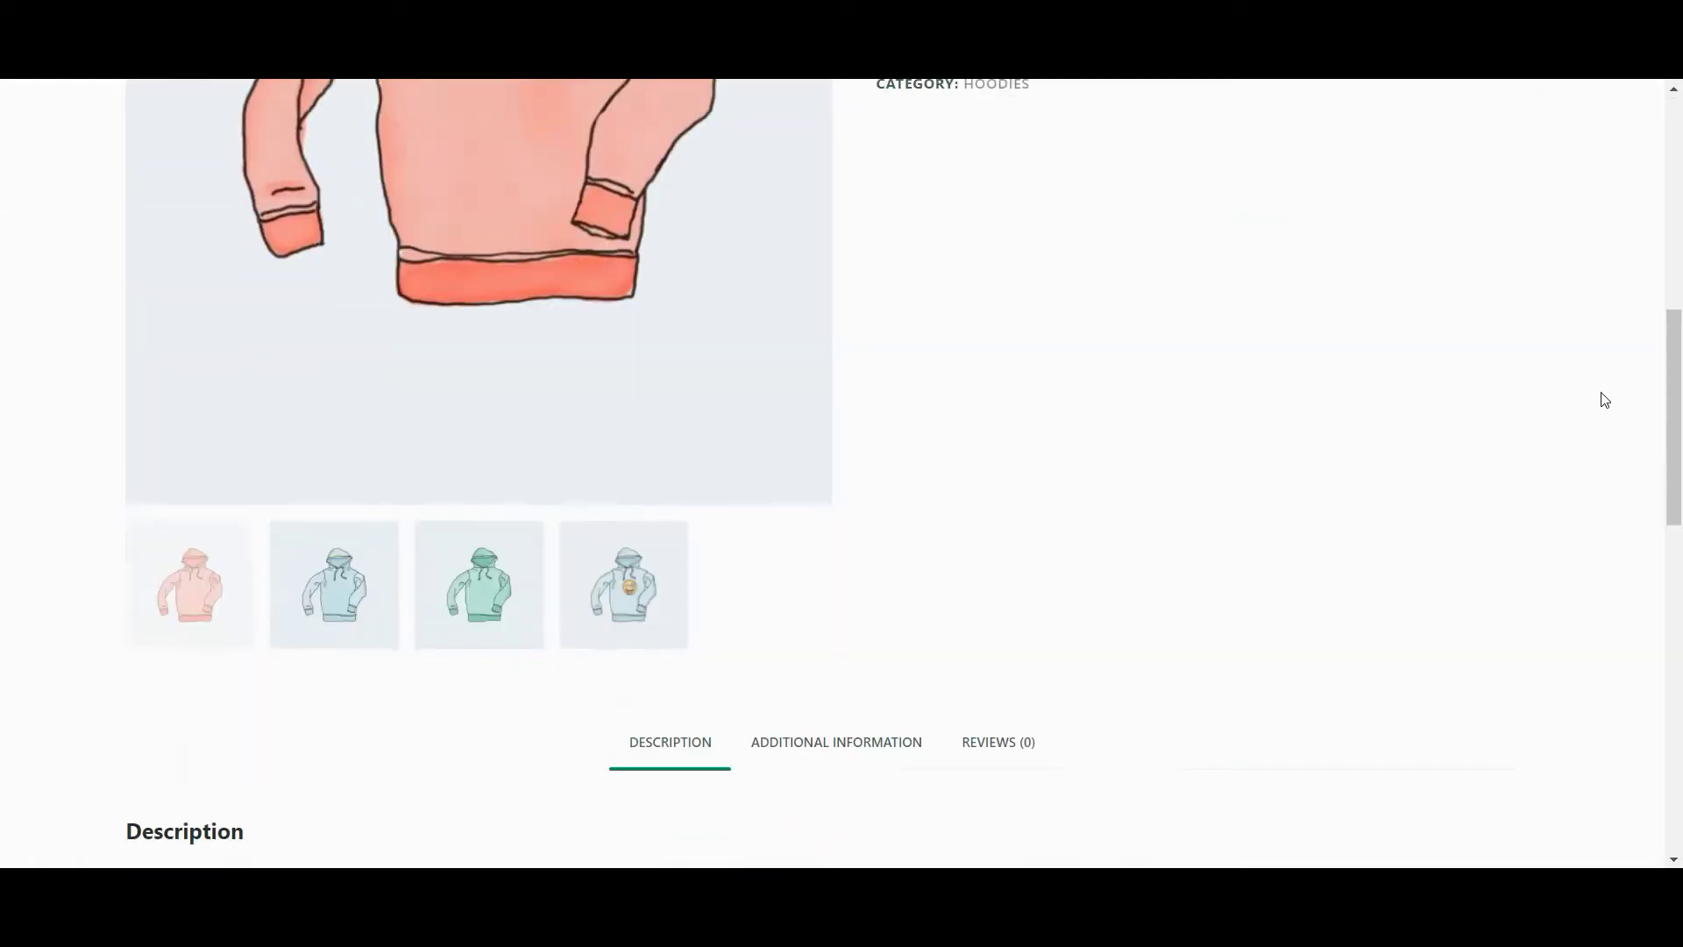
Switch the hoodie page to Spanish and scroll through it, now reading El Rincón Verde and Sudadera.
{"action": "scroll", "coordinate": [1605, 400], "scroll_direction": "down", "scroll_amount": 5}
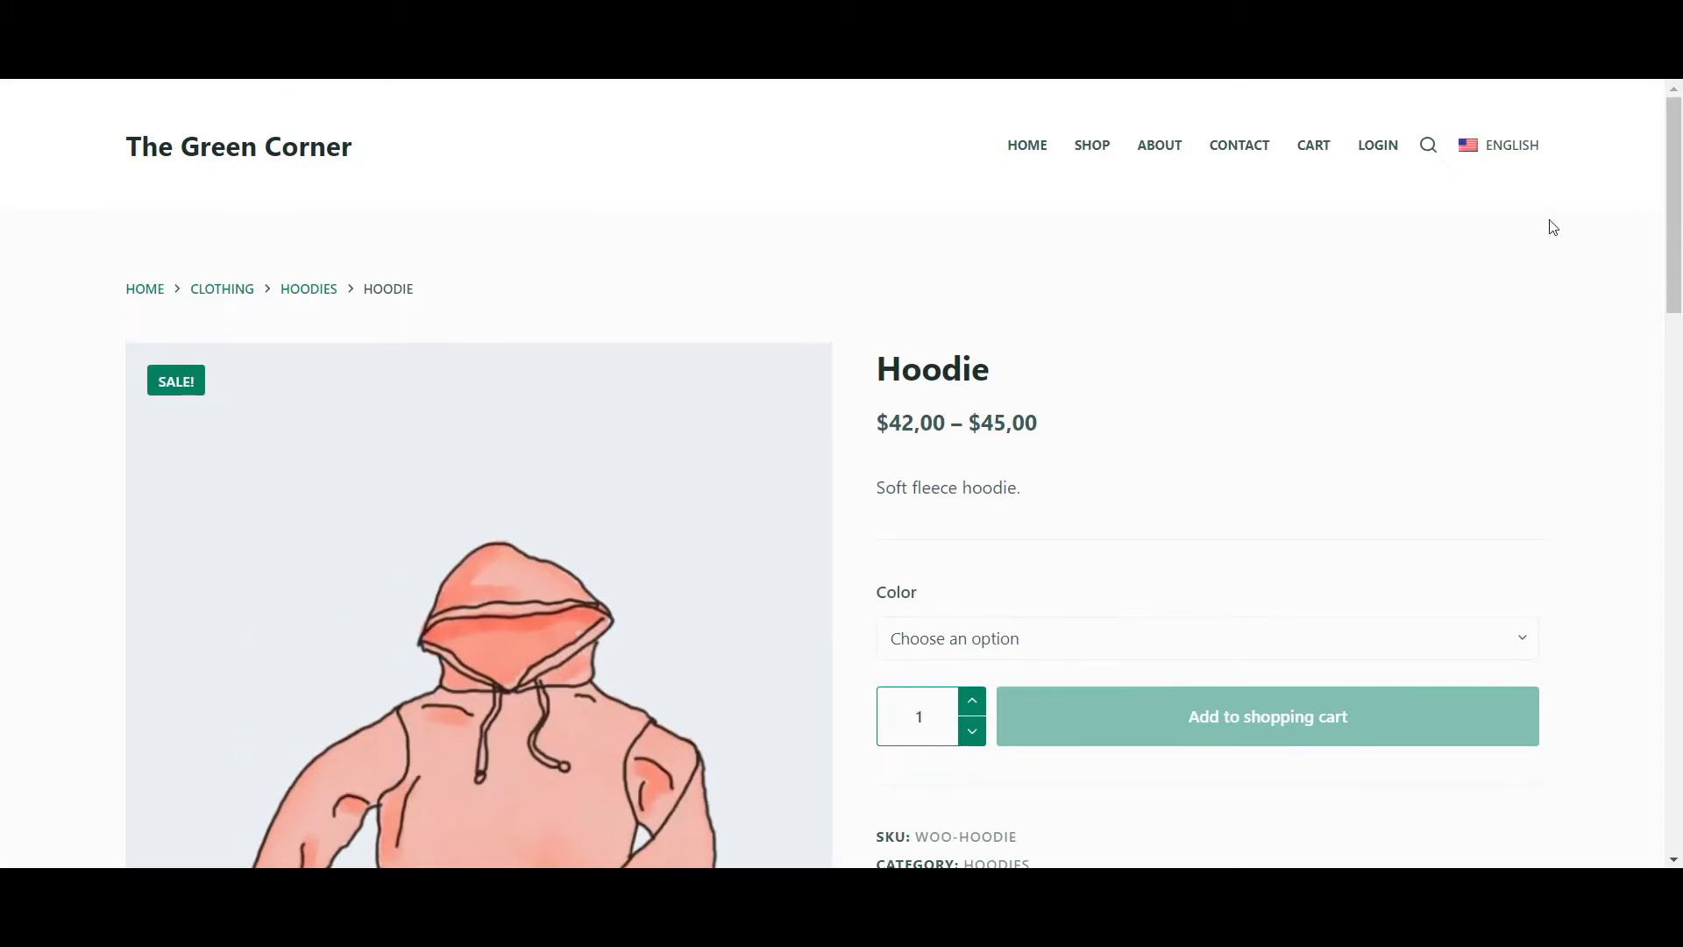
{"action": "mouse_move", "coordinate": [1514, 145]}
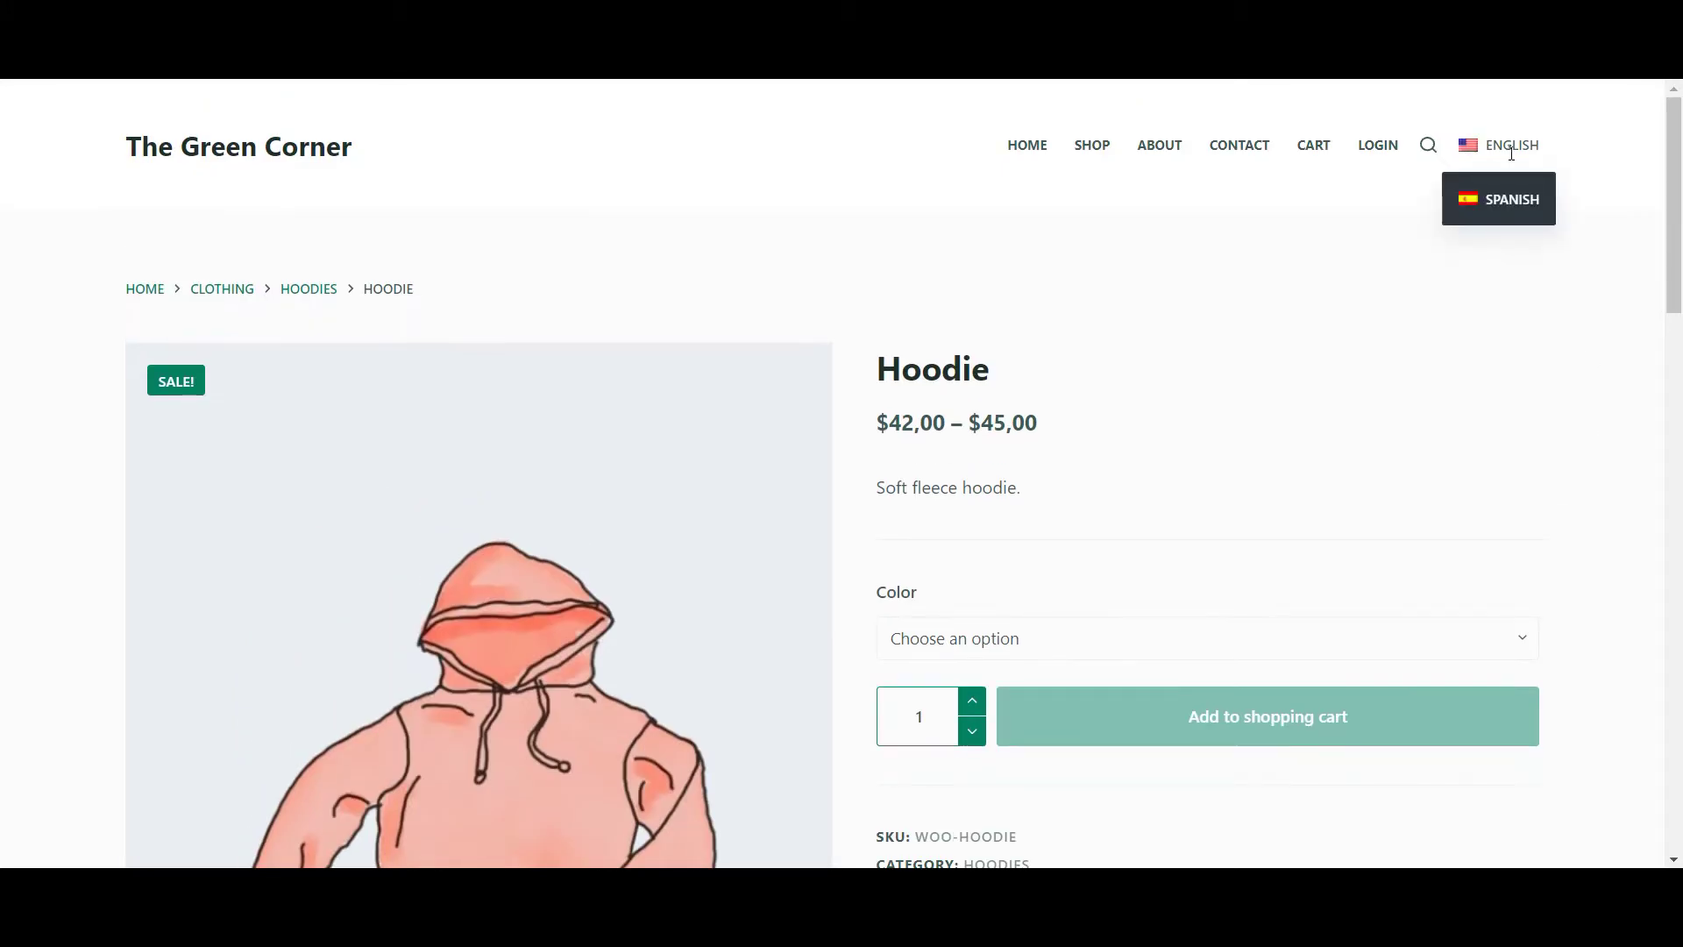
{"action": "left_click", "coordinate": [1501, 221]}
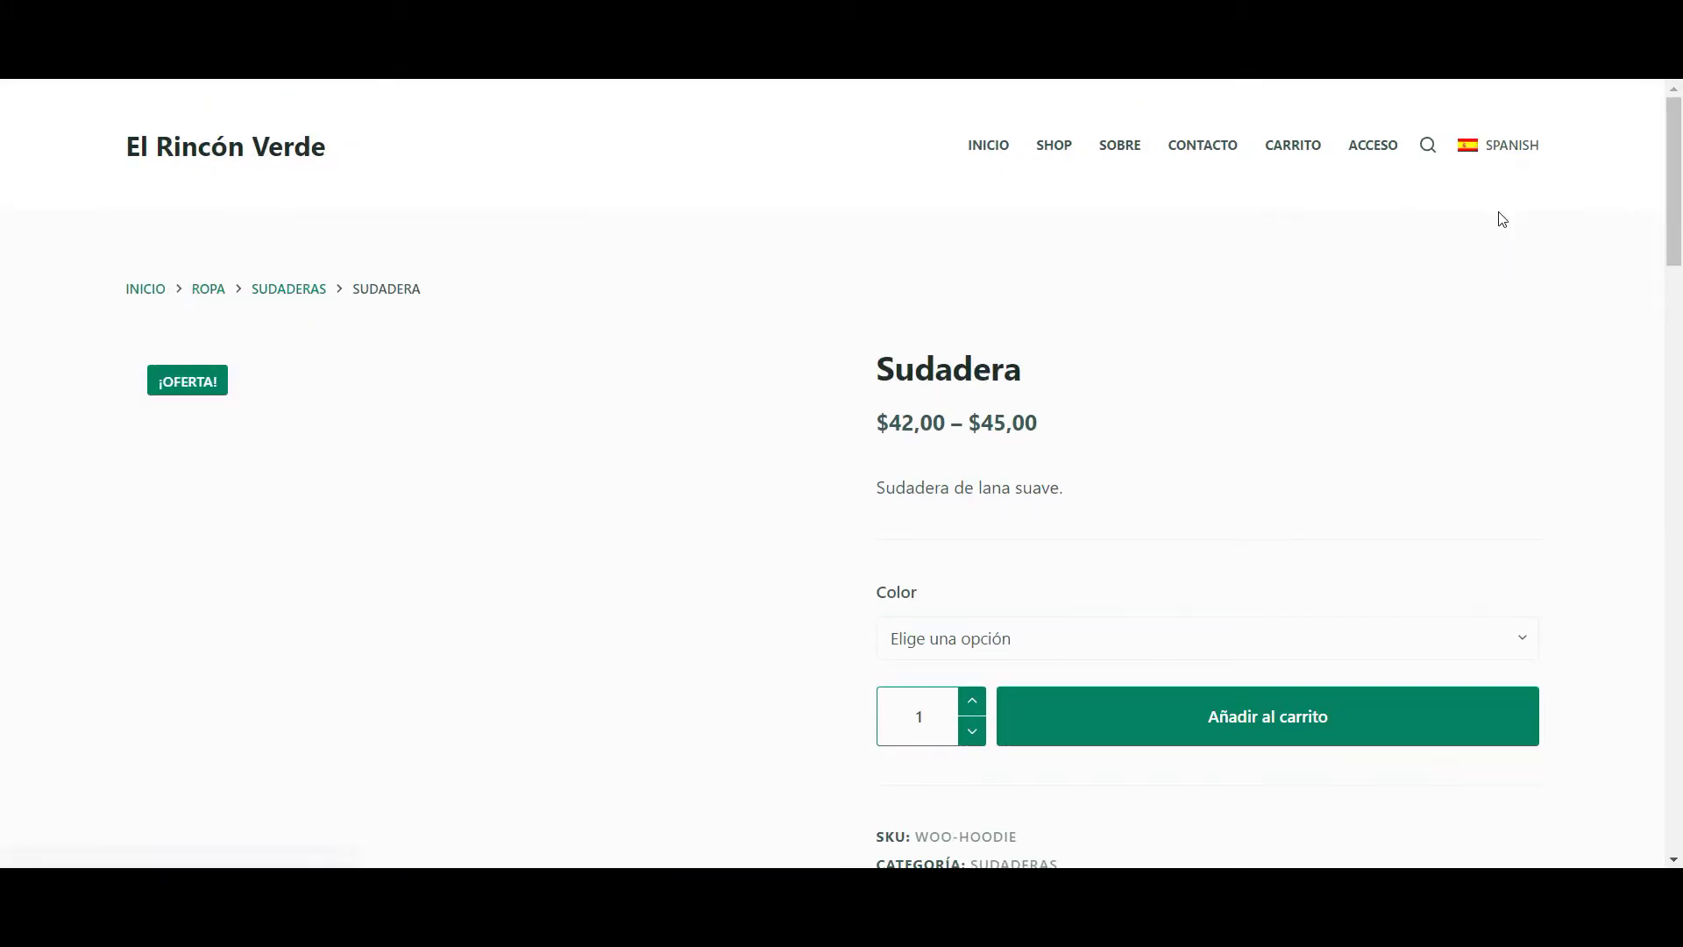
{"action": "scroll", "coordinate": [1503, 220], "scroll_direction": "down", "scroll_amount": 1}
{"action": "scroll", "coordinate": [1503, 220], "scroll_direction": "down", "scroll_amount": 15}
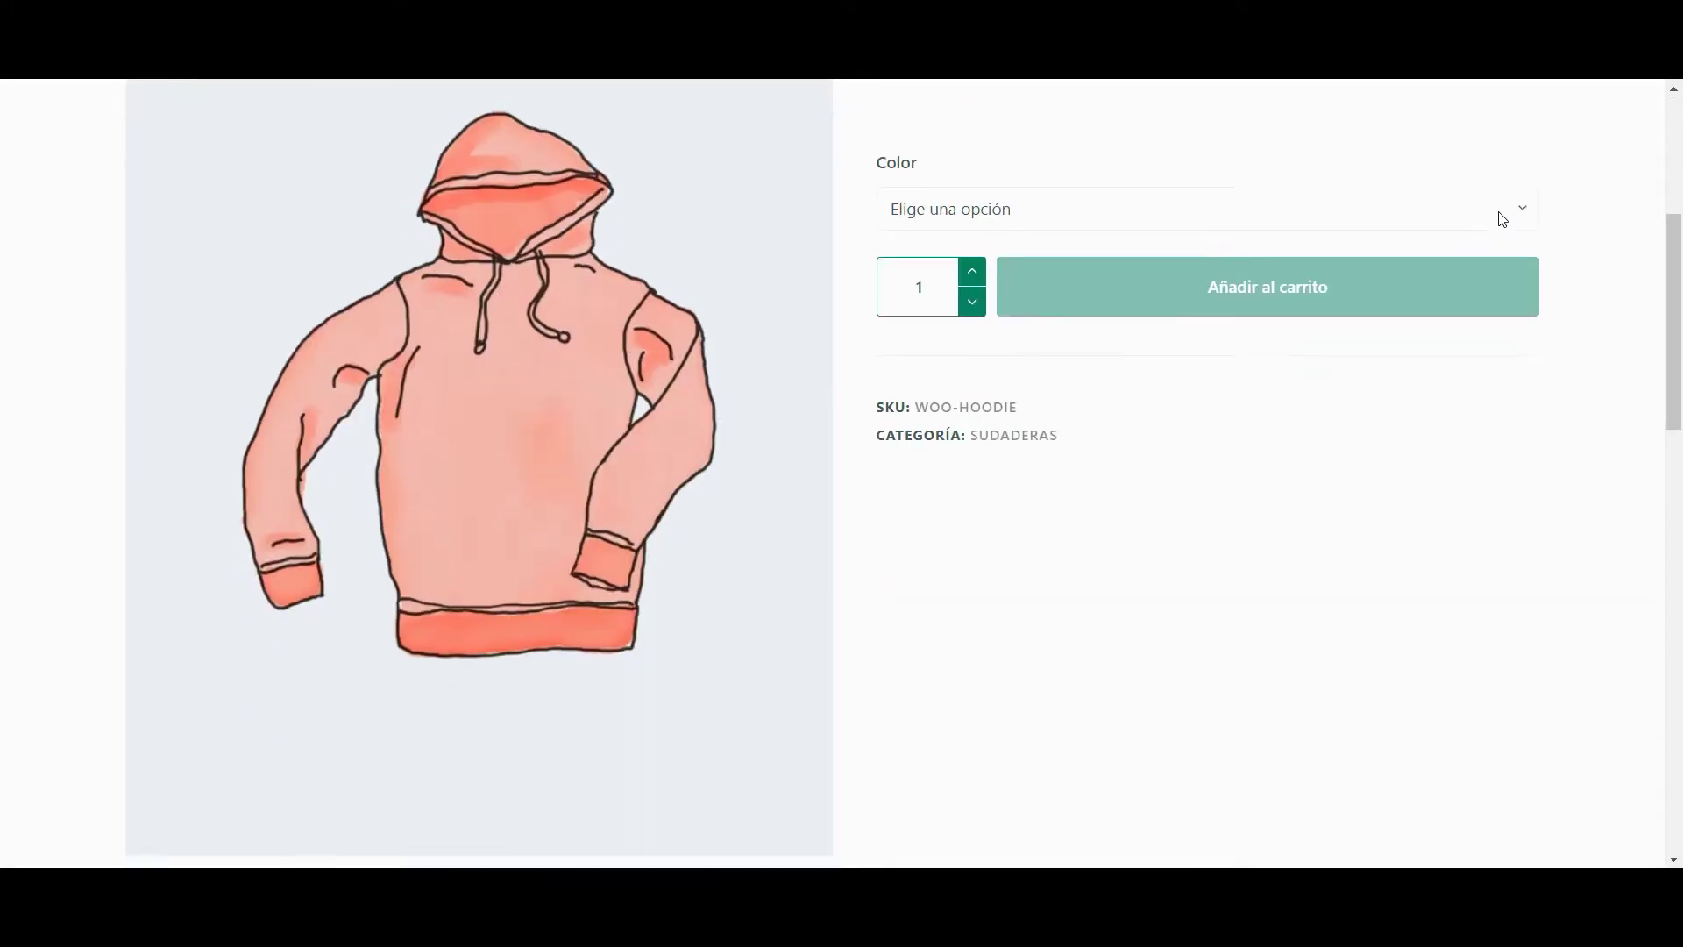
{"action": "scroll", "coordinate": [1503, 220], "scroll_direction": "up", "scroll_amount": 15}
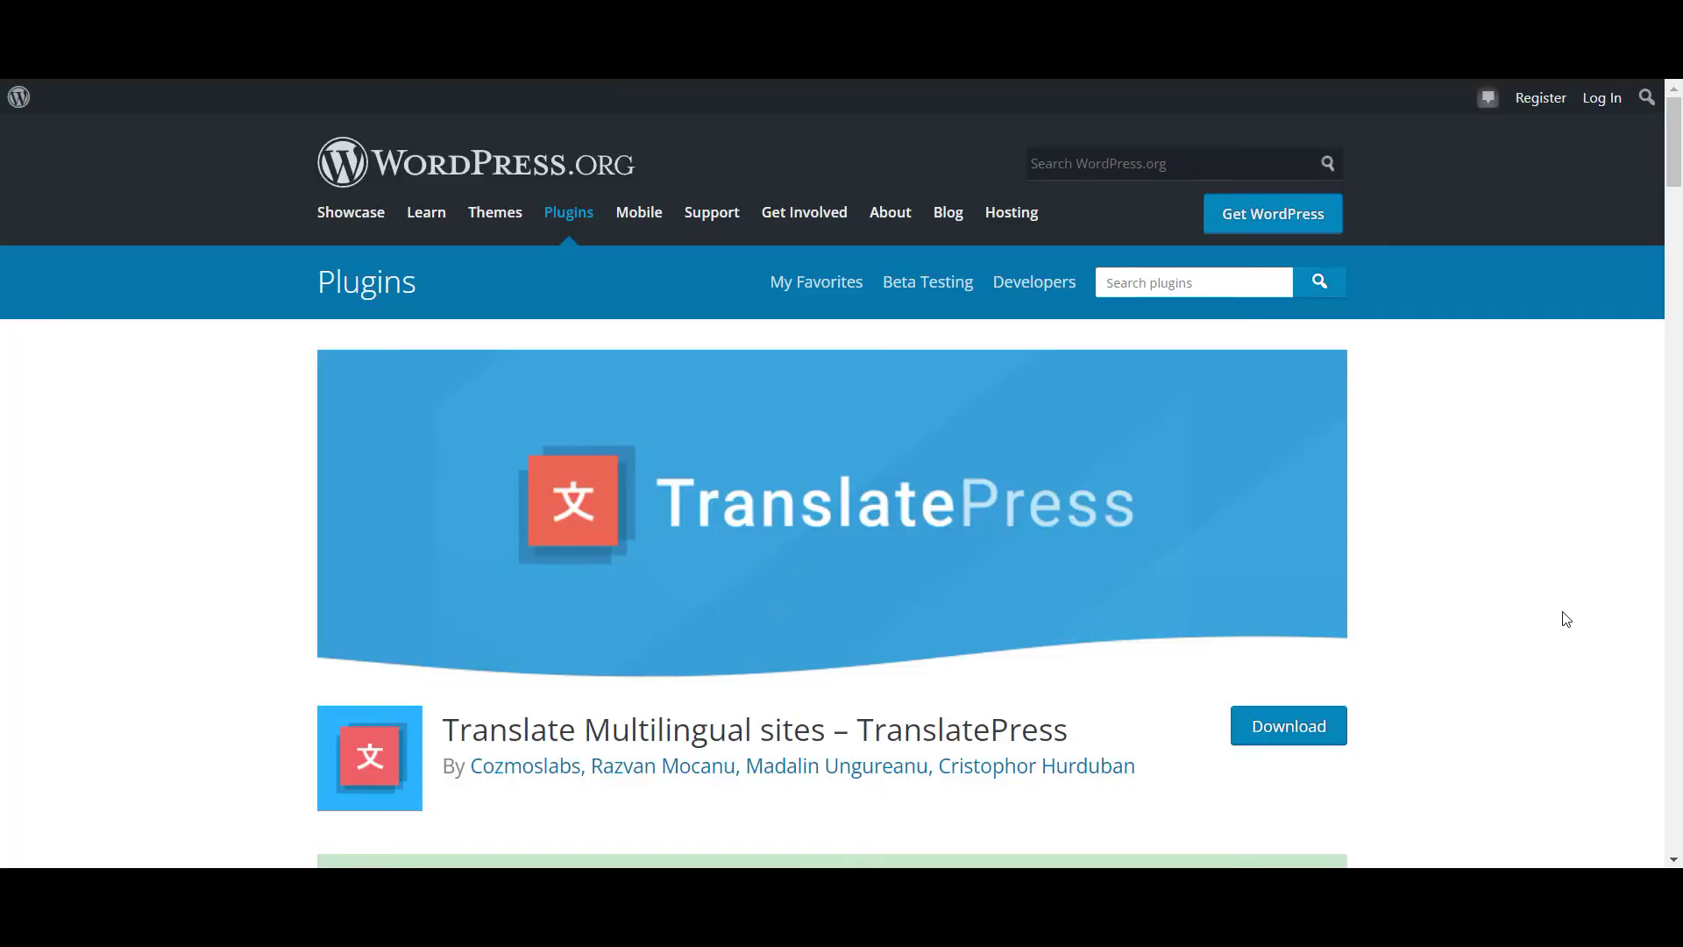
{"action": "scroll", "coordinate": [1567, 619], "scroll_direction": "down", "scroll_amount": 10}
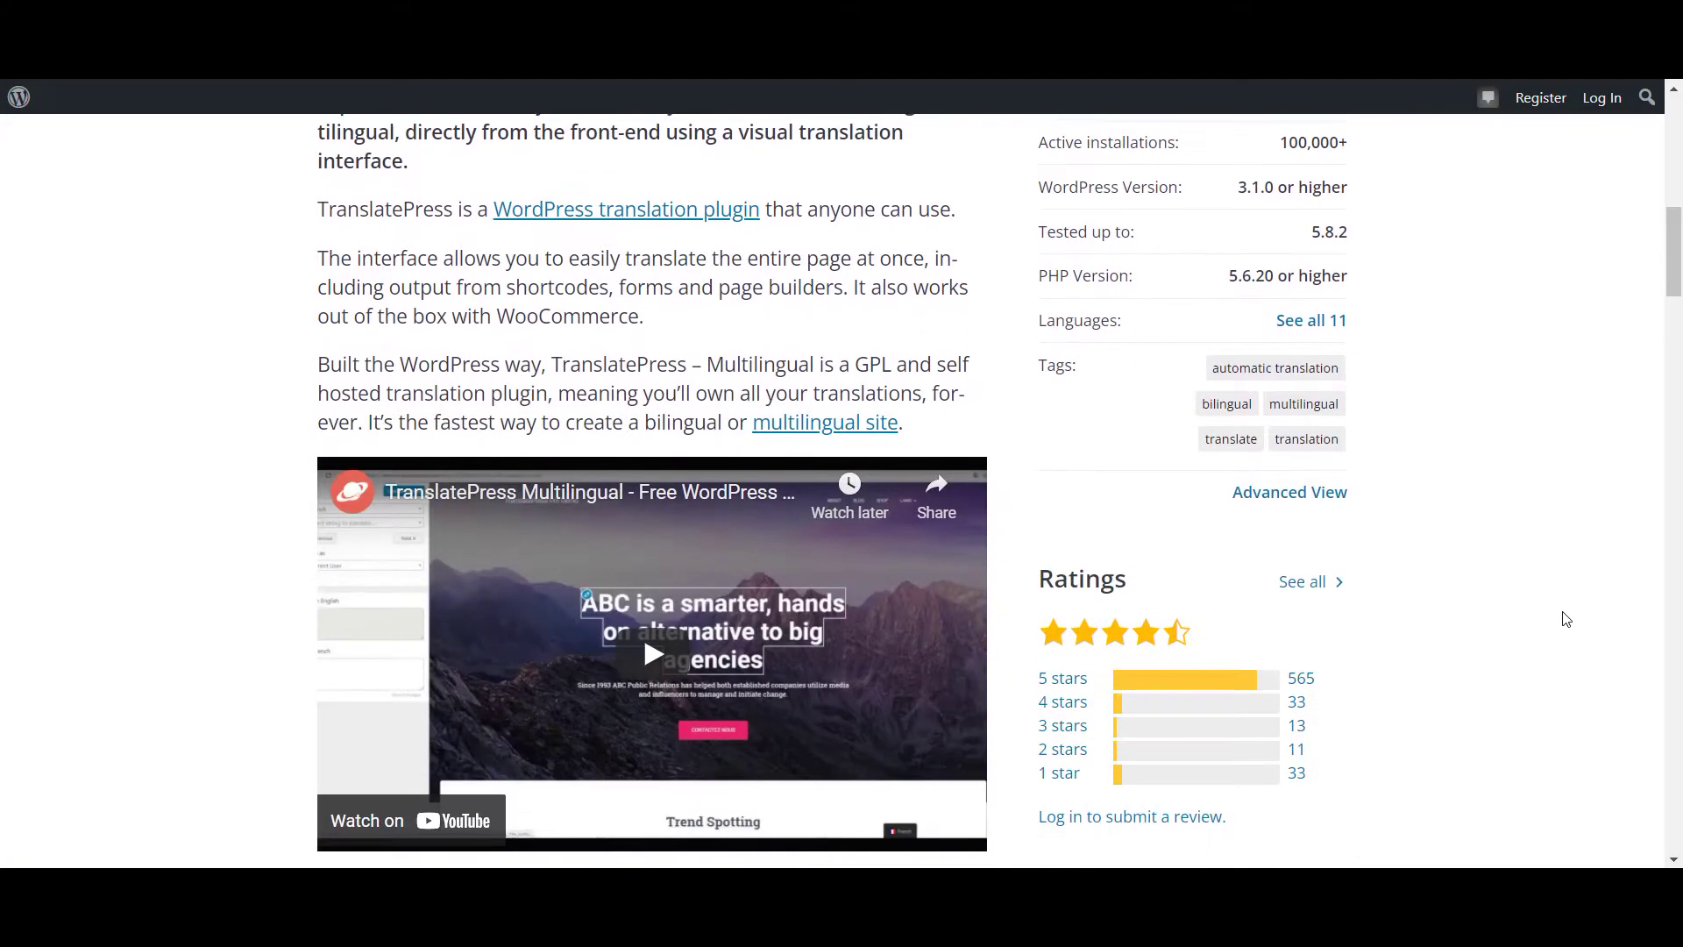
Review the Developer, Business and Personal TranslatePress plans and their SEO Pack Addon listing.
{"action": "scroll", "coordinate": [1567, 619], "scroll_direction": "up", "scroll_amount": 6}
{"action": "scroll", "coordinate": [1567, 619], "scroll_direction": "up", "scroll_amount": 2}
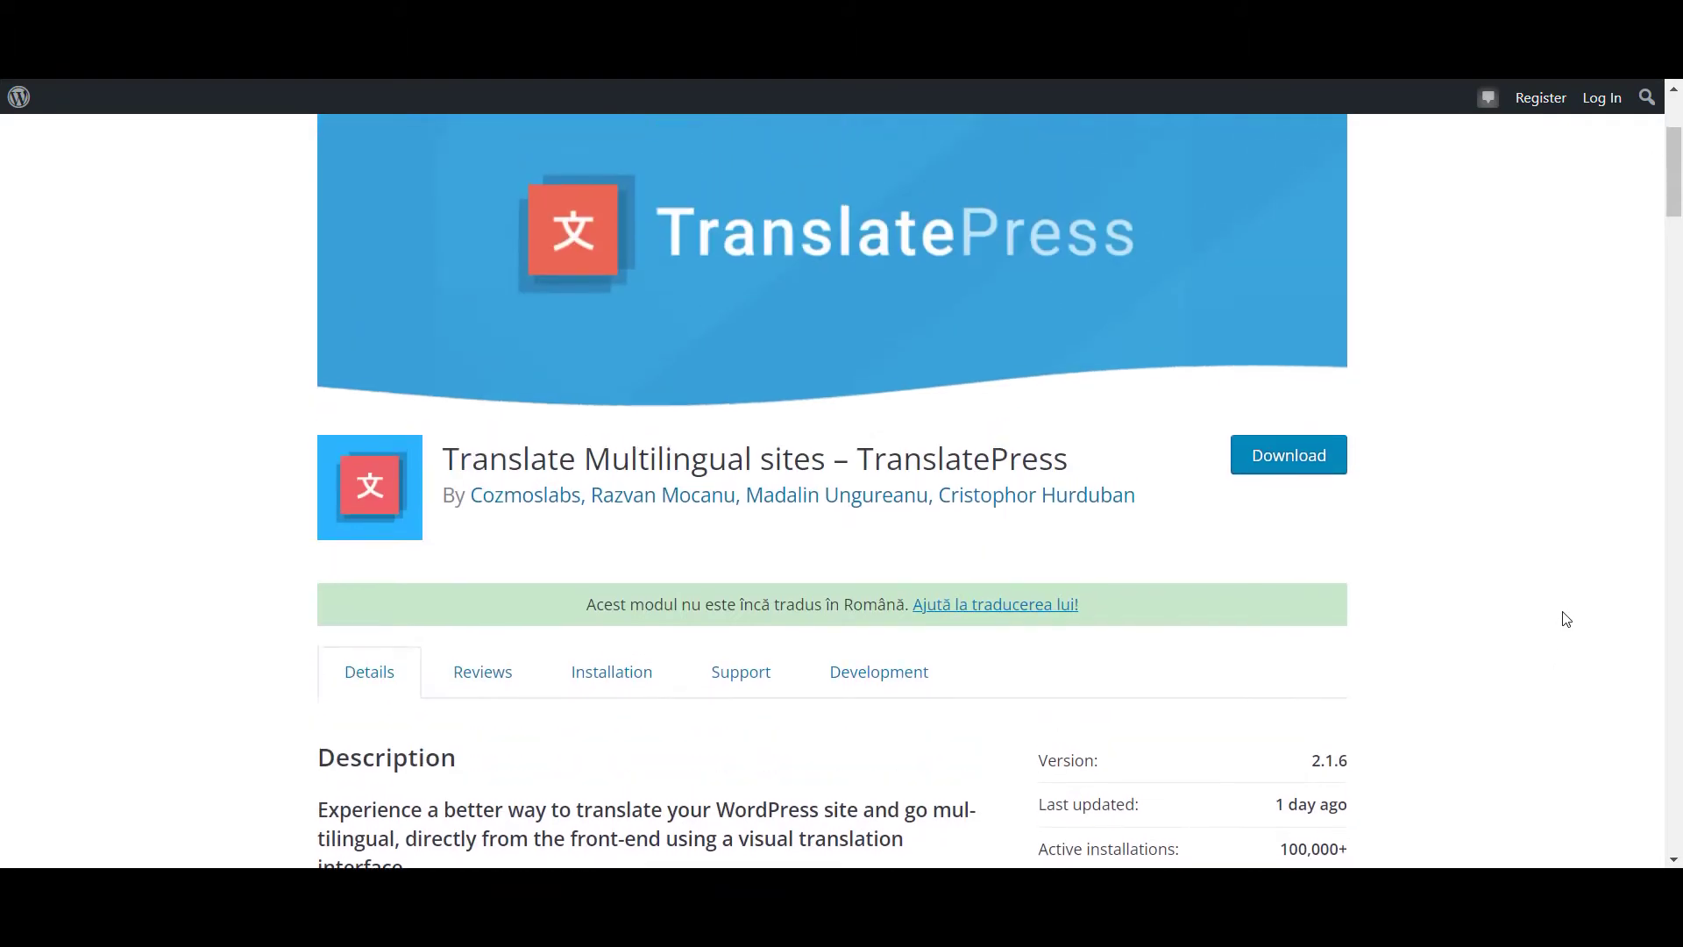
{"action": "scroll", "coordinate": [1566, 619], "scroll_direction": "up", "scroll_amount": 3}
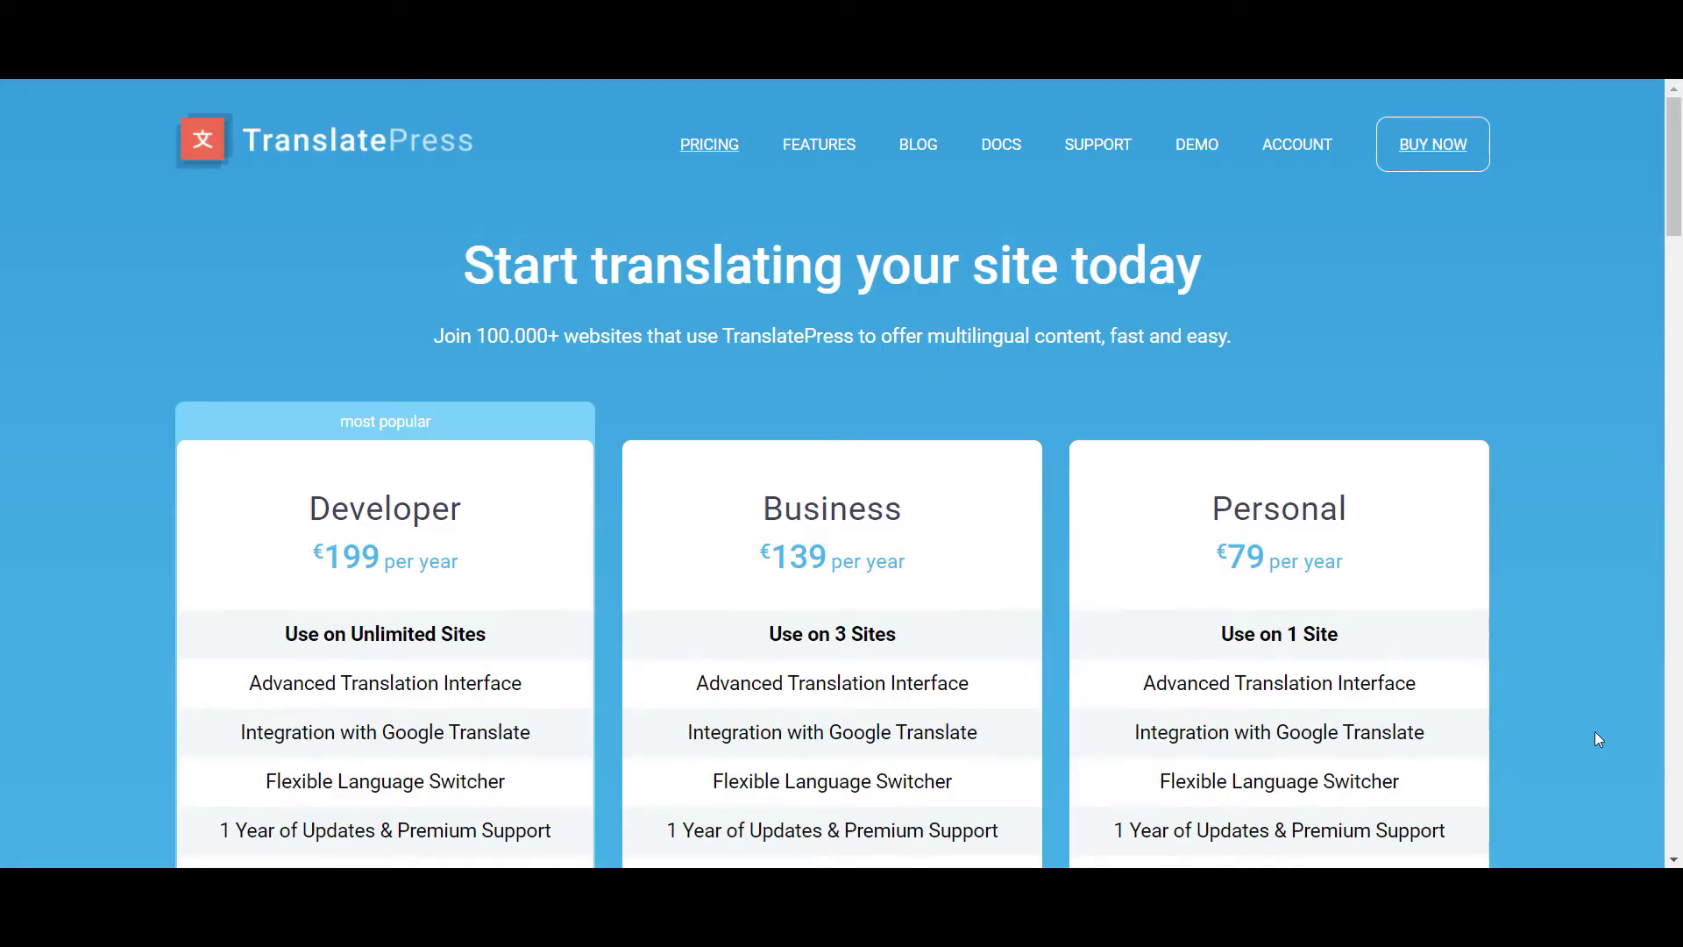
{"action": "scroll", "coordinate": [1595, 733], "scroll_direction": "down", "scroll_amount": 3}
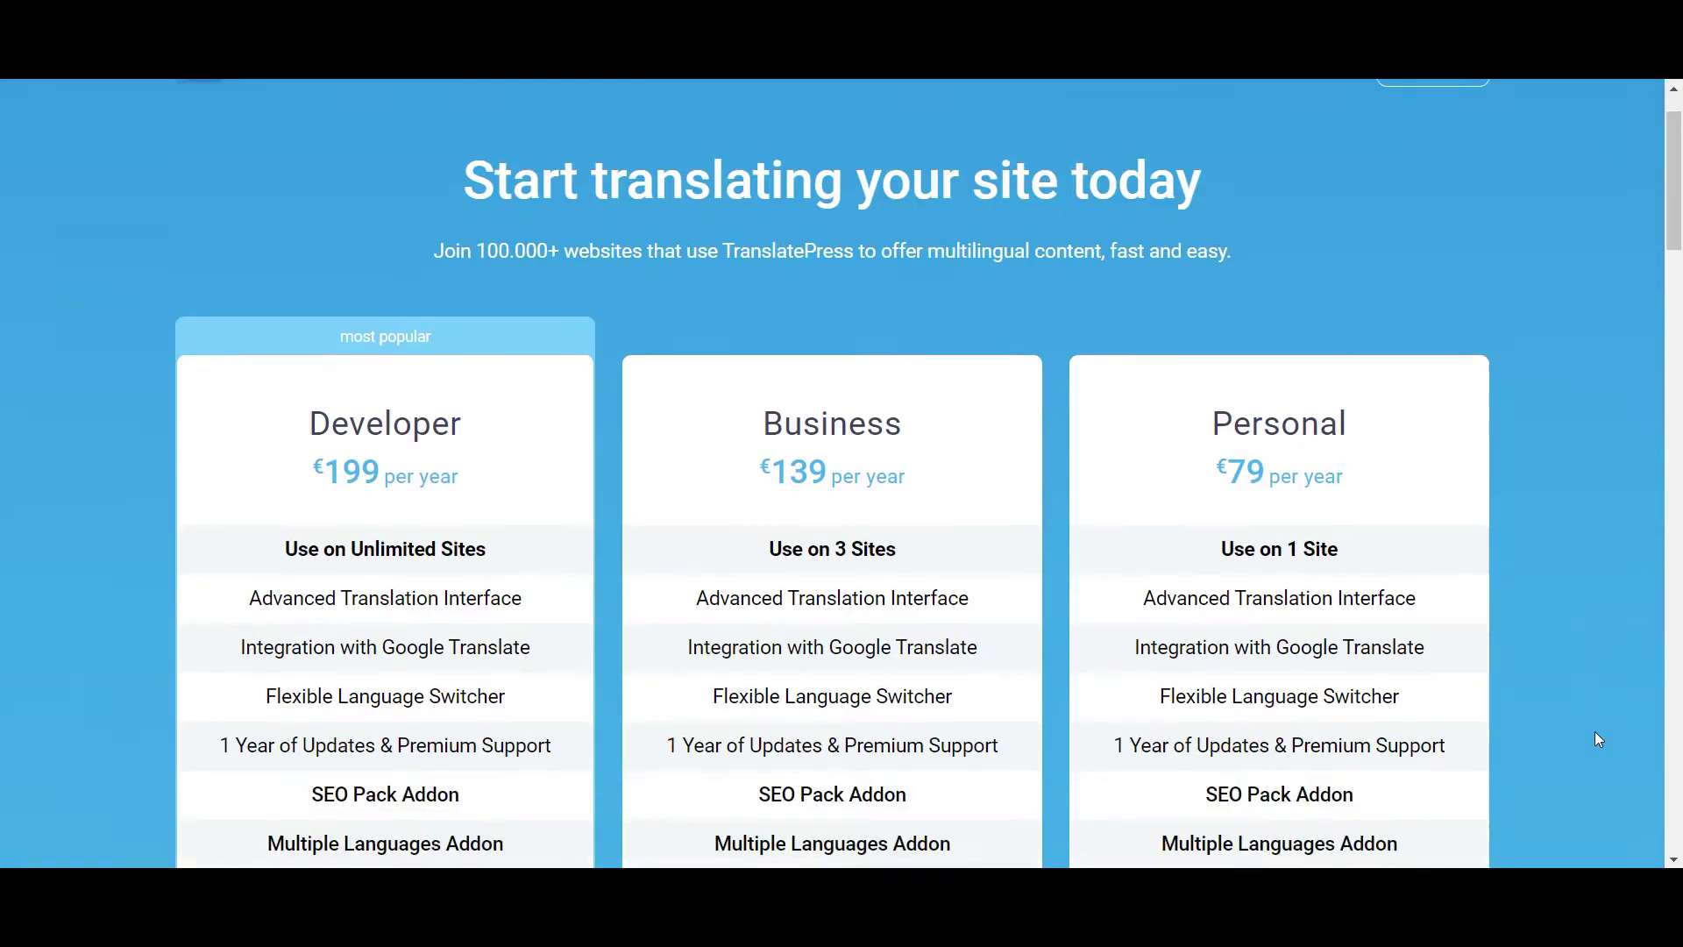
{"action": "mouse_move", "coordinate": [1333, 681]}
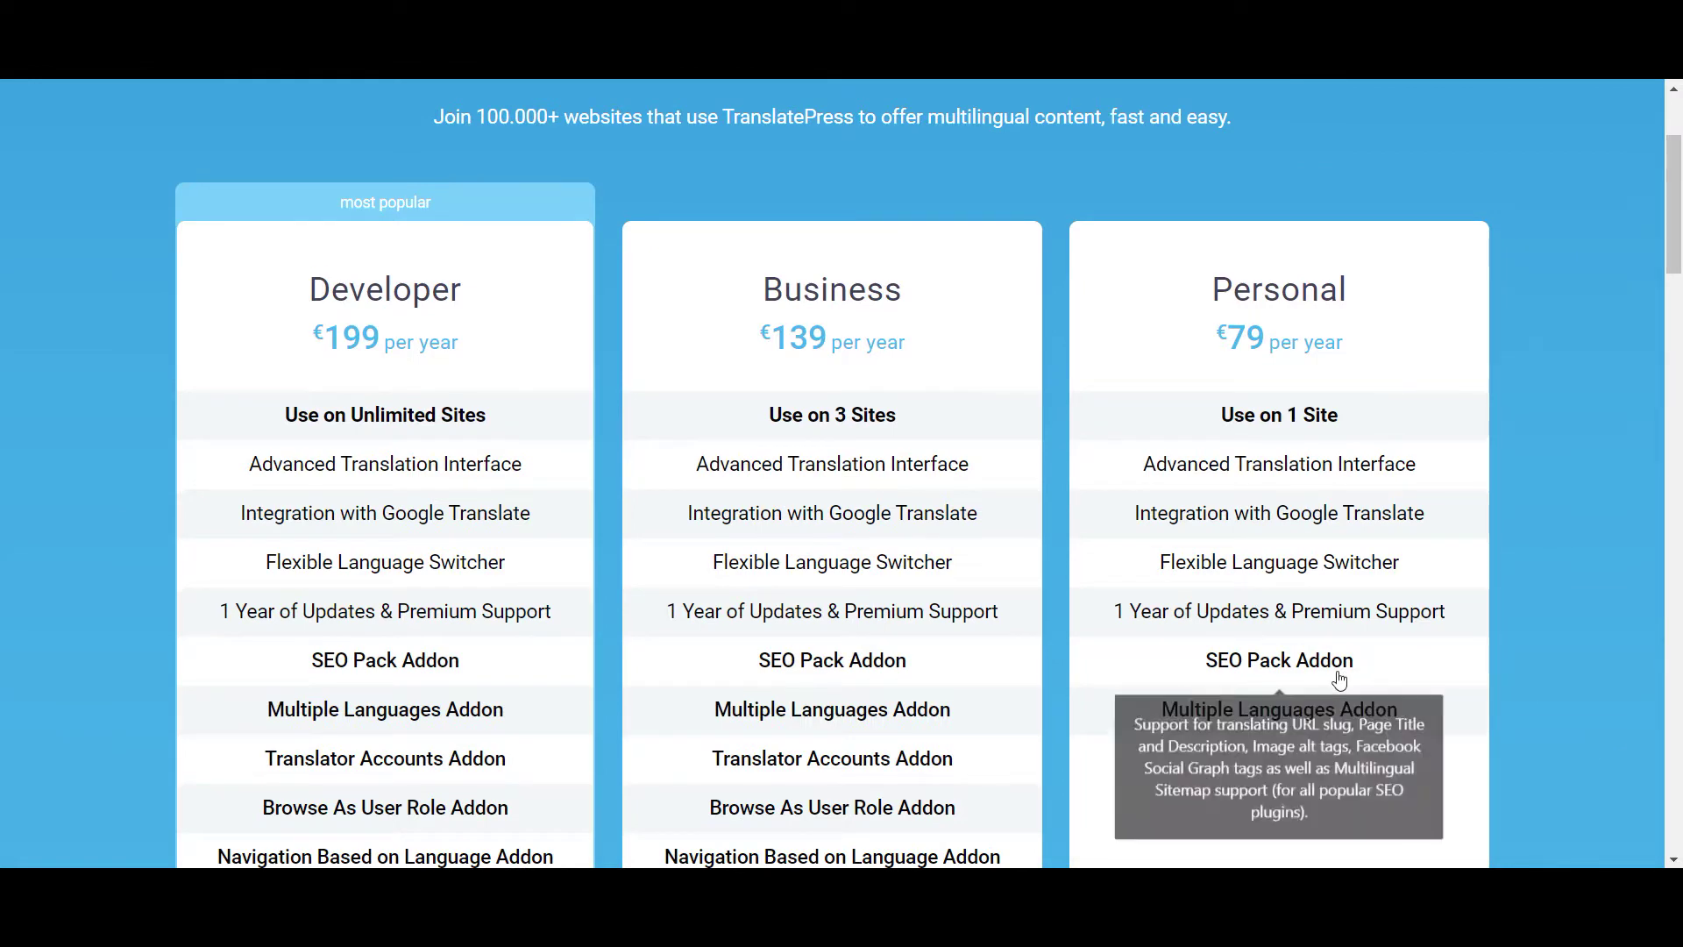
{"action": "mouse_move", "coordinate": [862, 663]}
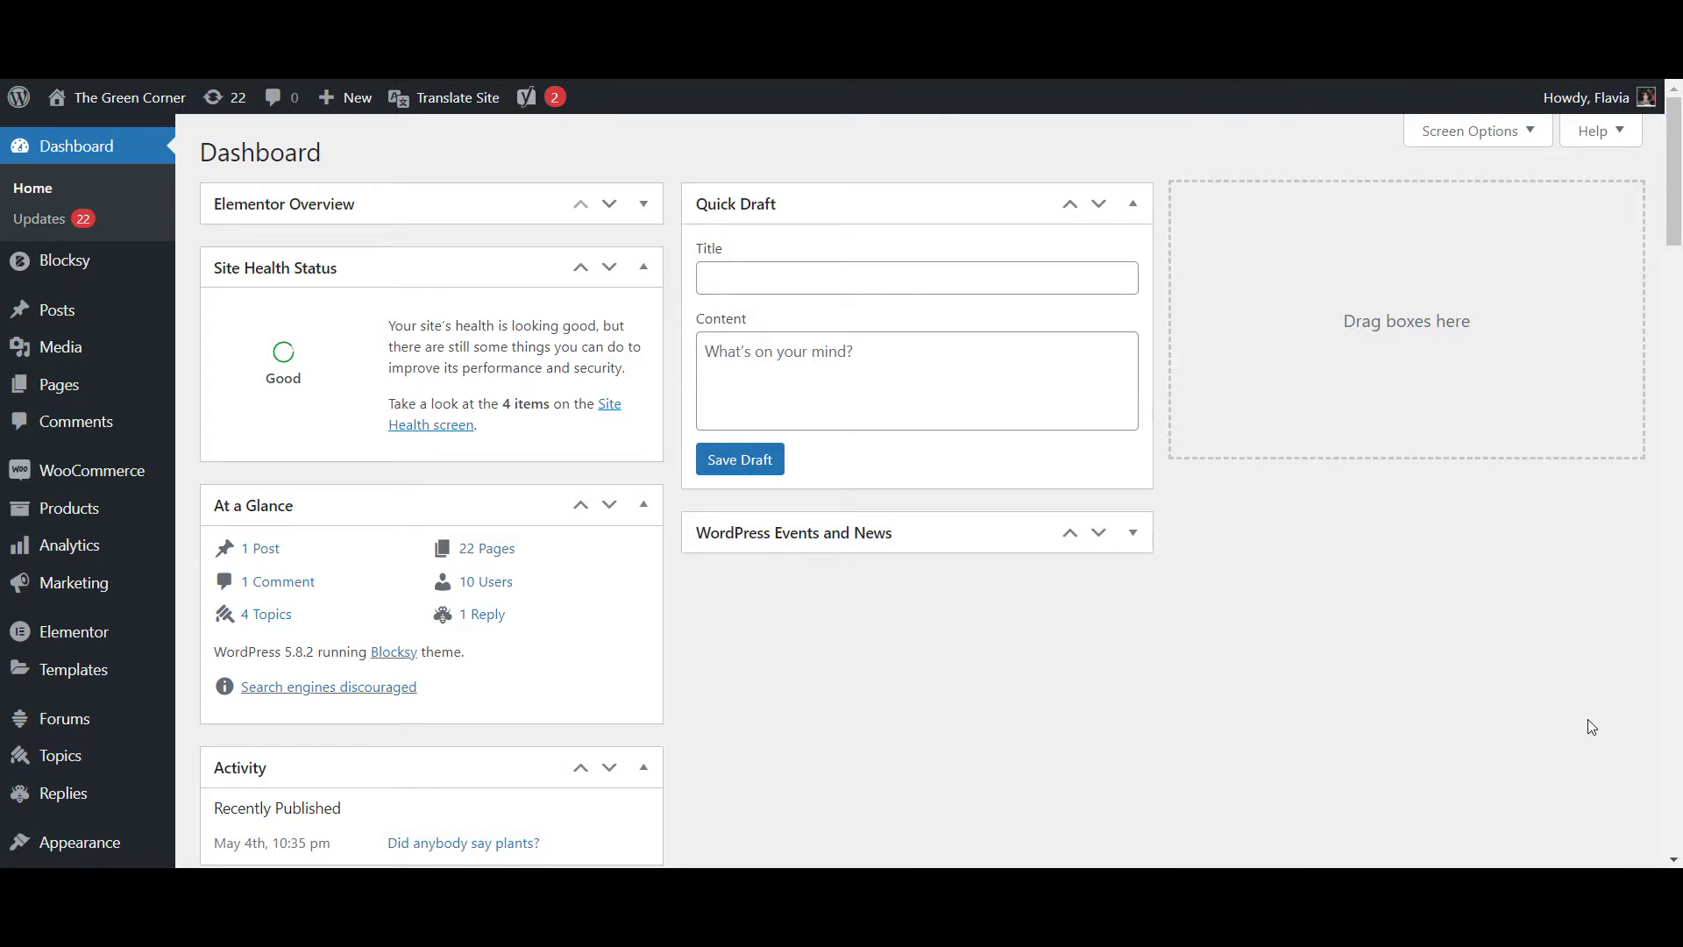
Under Settings > TranslatePress, add Spanish (Spain) with slug es and save the changes.
{"action": "scroll", "coordinate": [61, 715], "scroll_direction": "down", "scroll_amount": 7}
{"action": "mouse_move", "coordinate": [62, 712]}
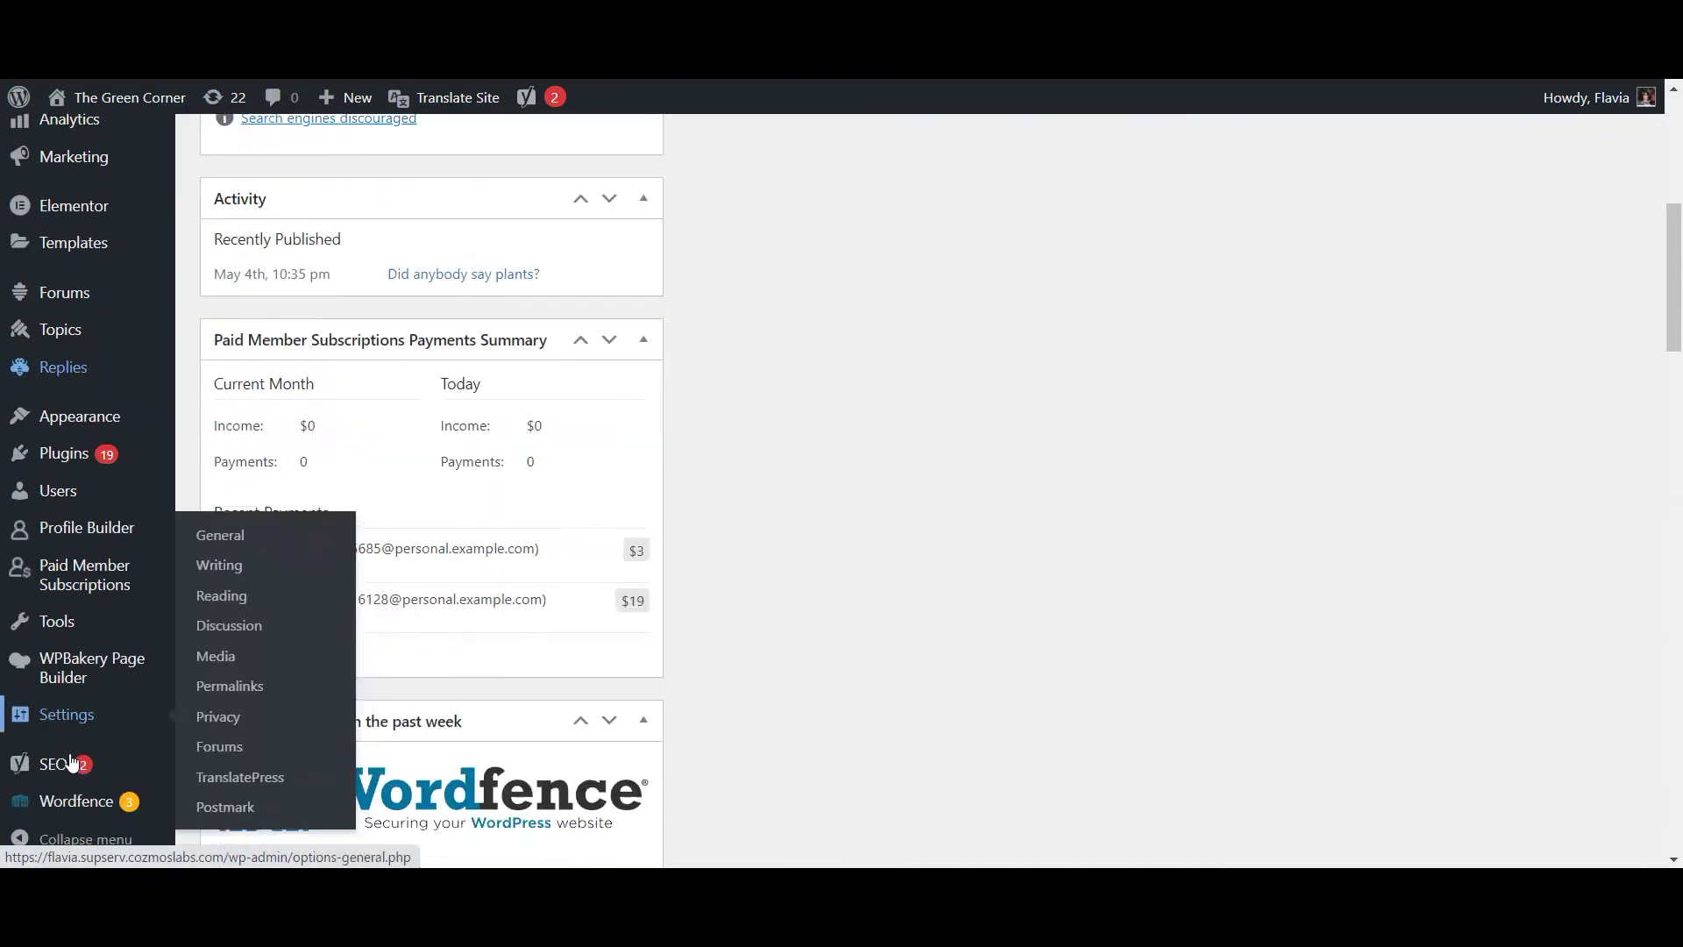
{"action": "left_click", "coordinate": [241, 777]}
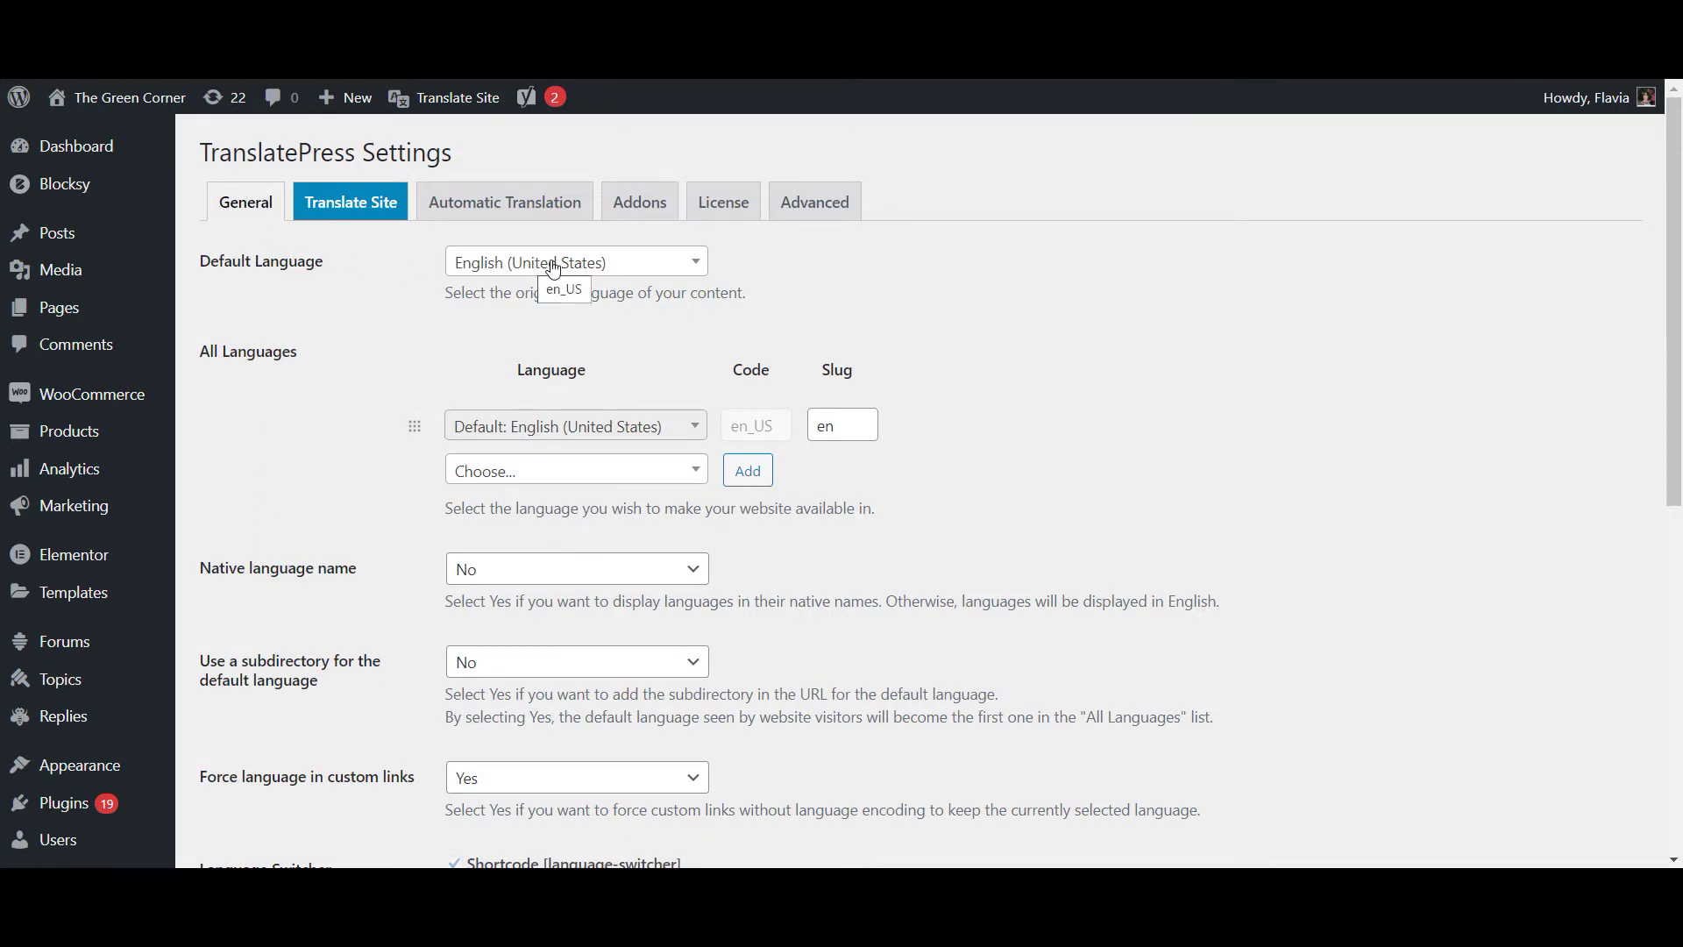
{"action": "left_click", "coordinate": [518, 474]}
{"action": "type", "text": "spanish"}
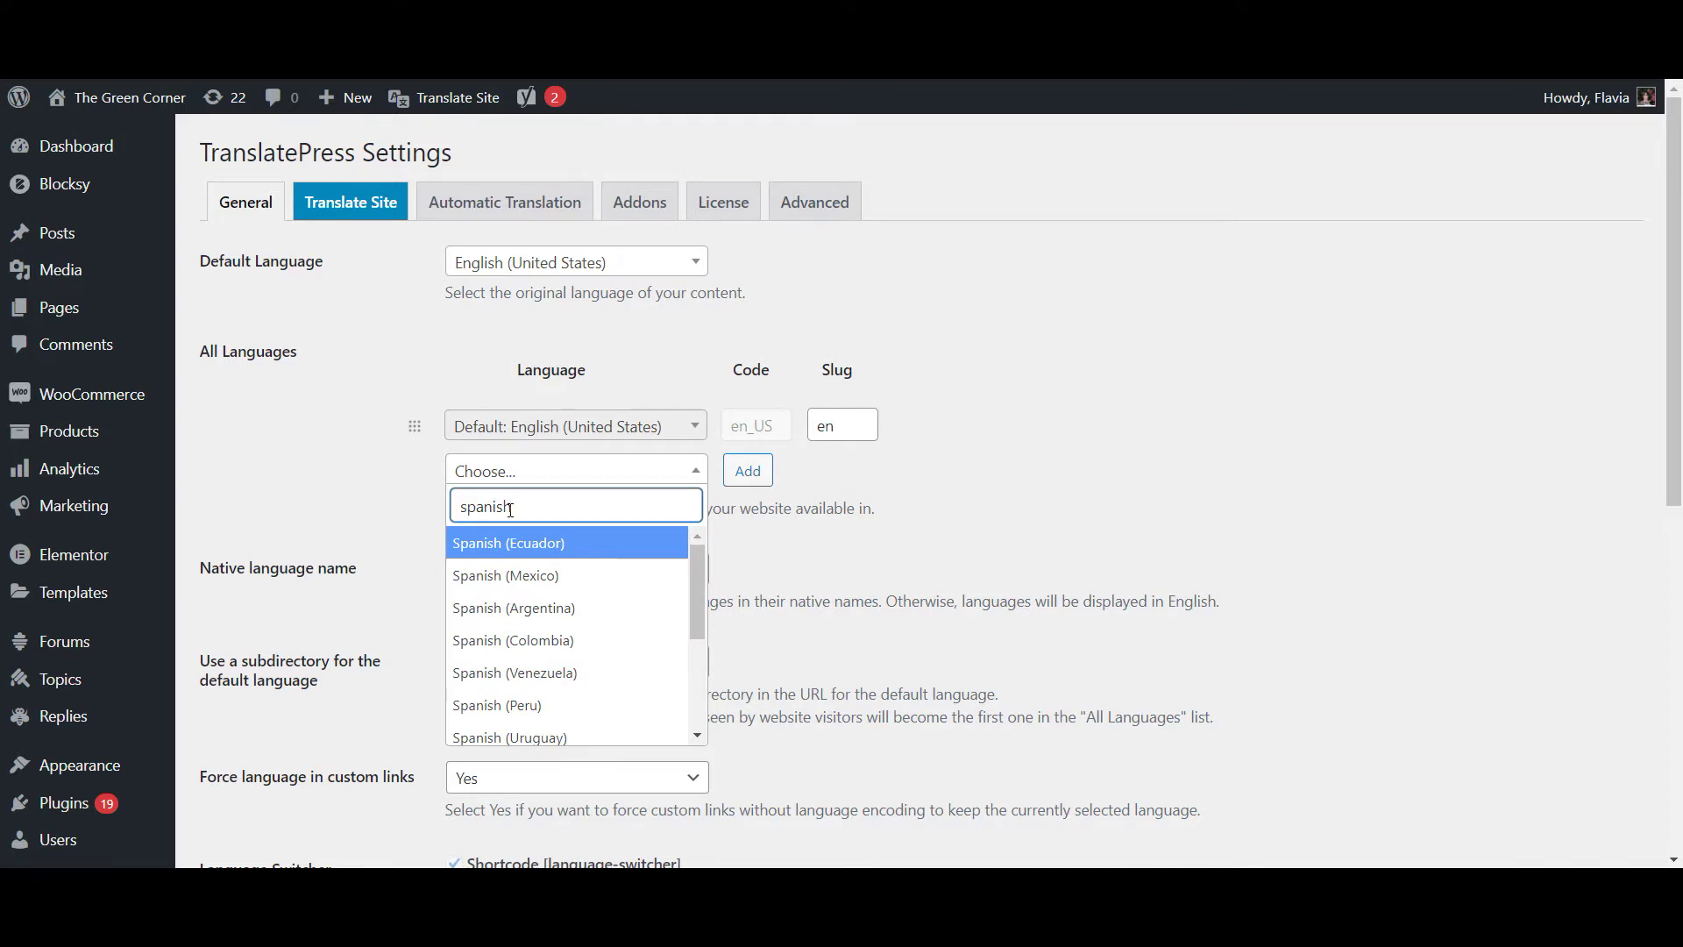
{"action": "scroll", "coordinate": [518, 592], "scroll_direction": "down", "scroll_amount": 3}
{"action": "left_click", "coordinate": [518, 624]}
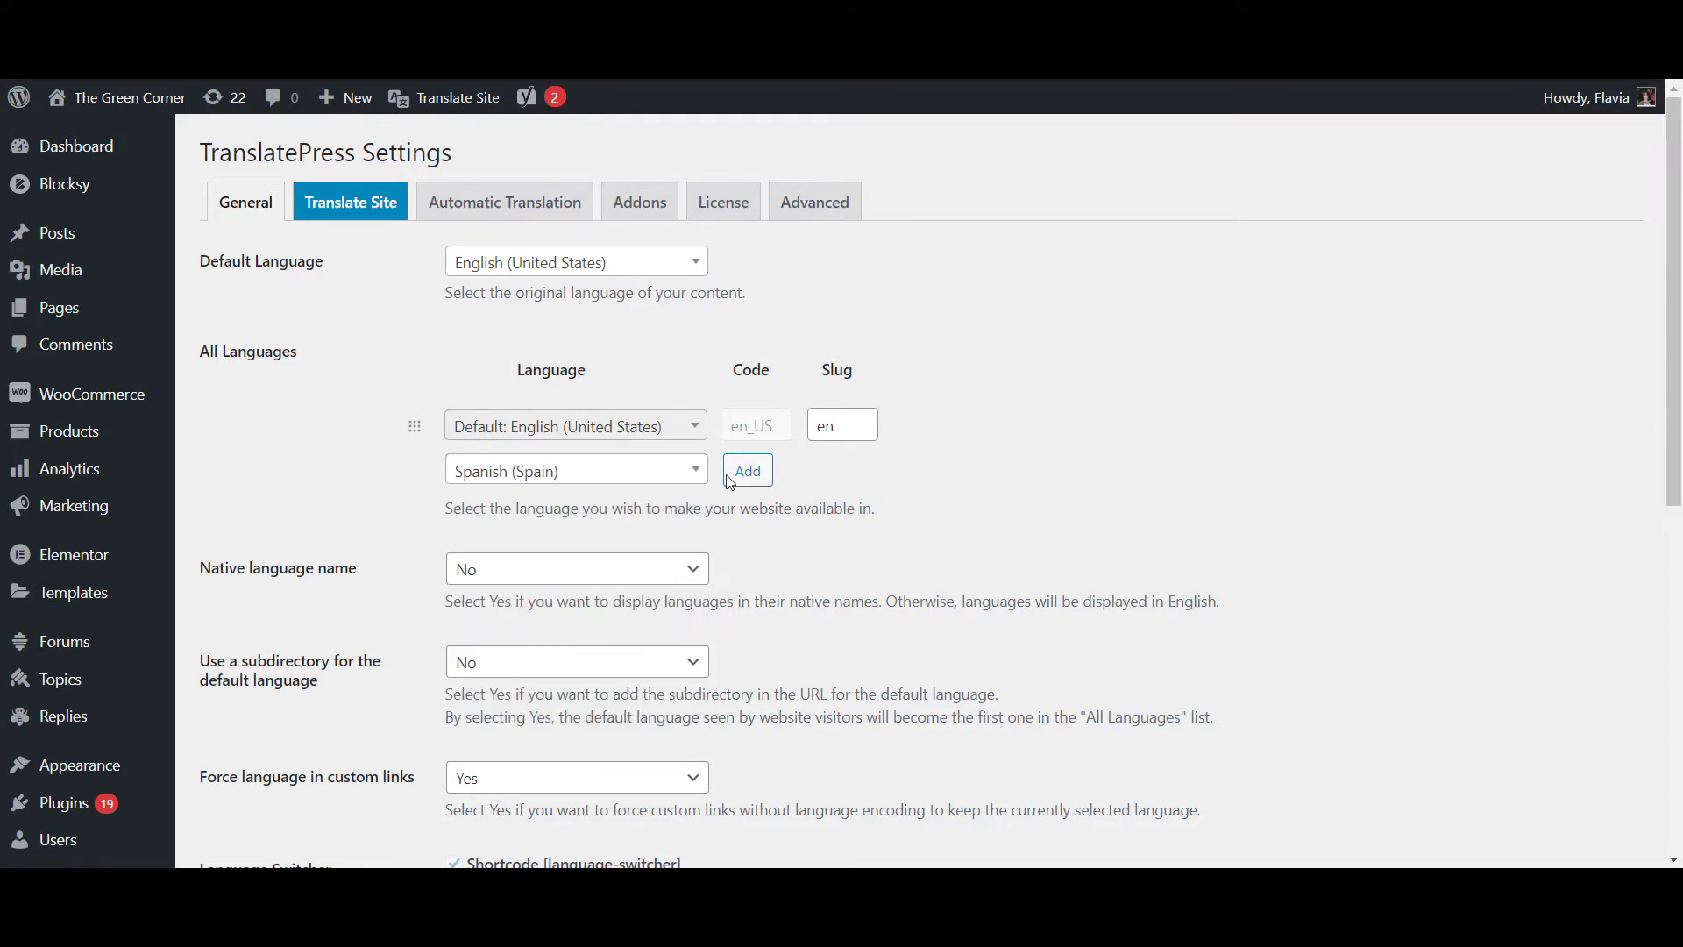
{"action": "left_click", "coordinate": [756, 471]}
{"action": "scroll", "coordinate": [754, 478], "scroll_direction": "down", "scroll_amount": 10}
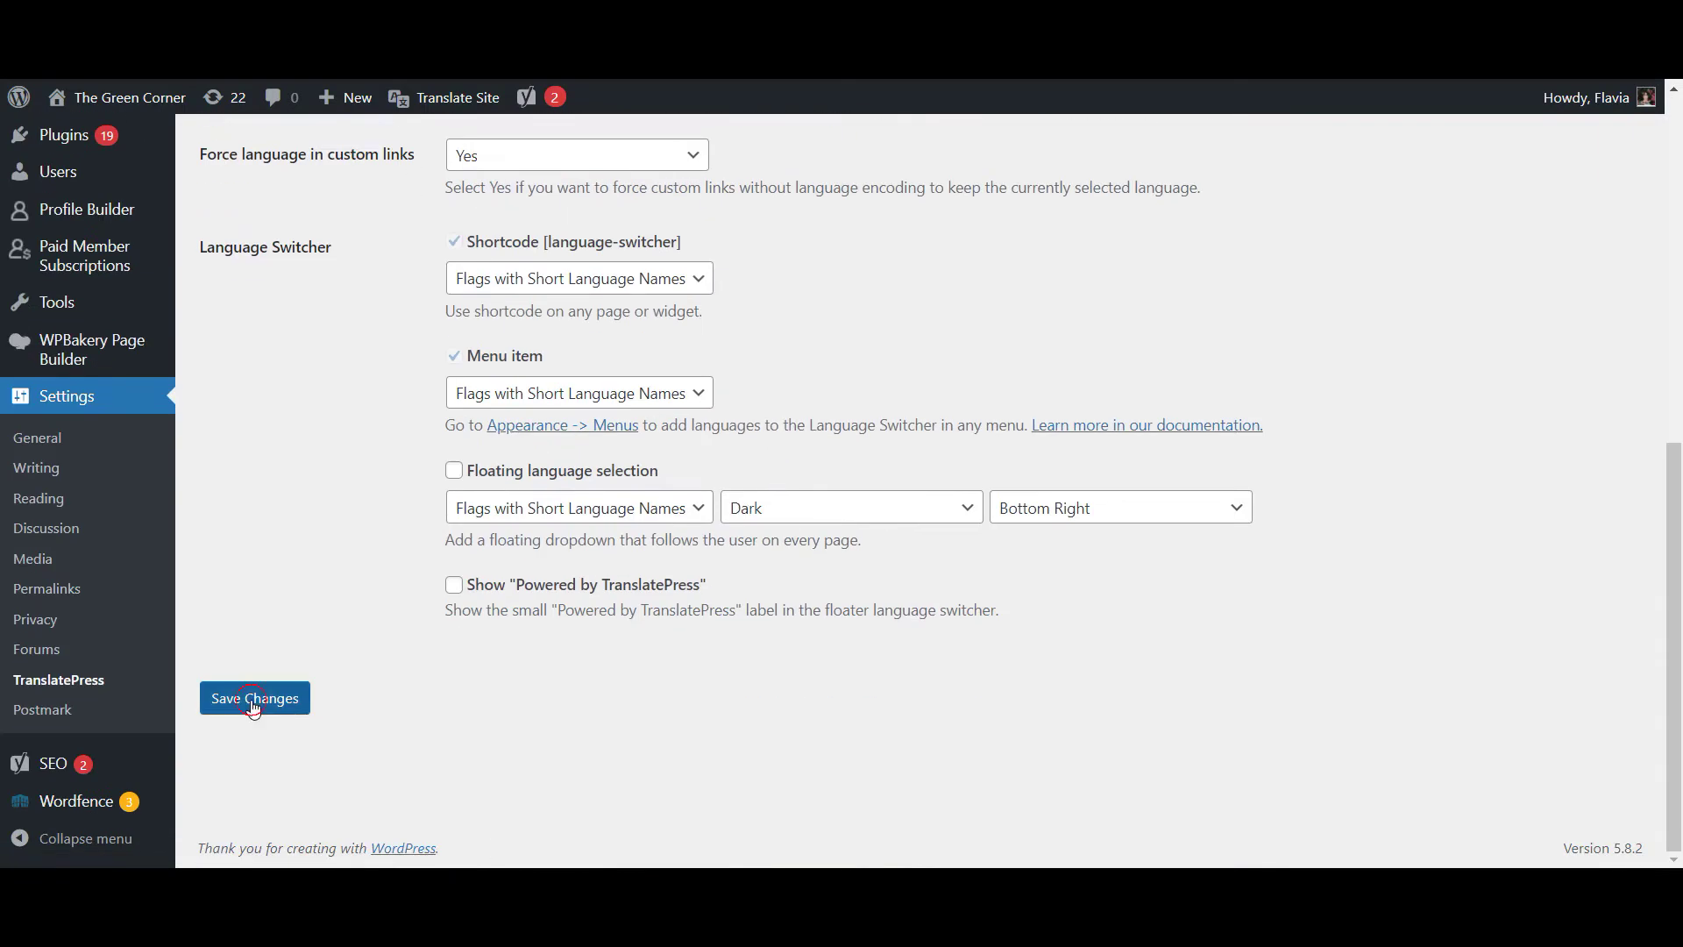
{"action": "left_click", "coordinate": [252, 697]}
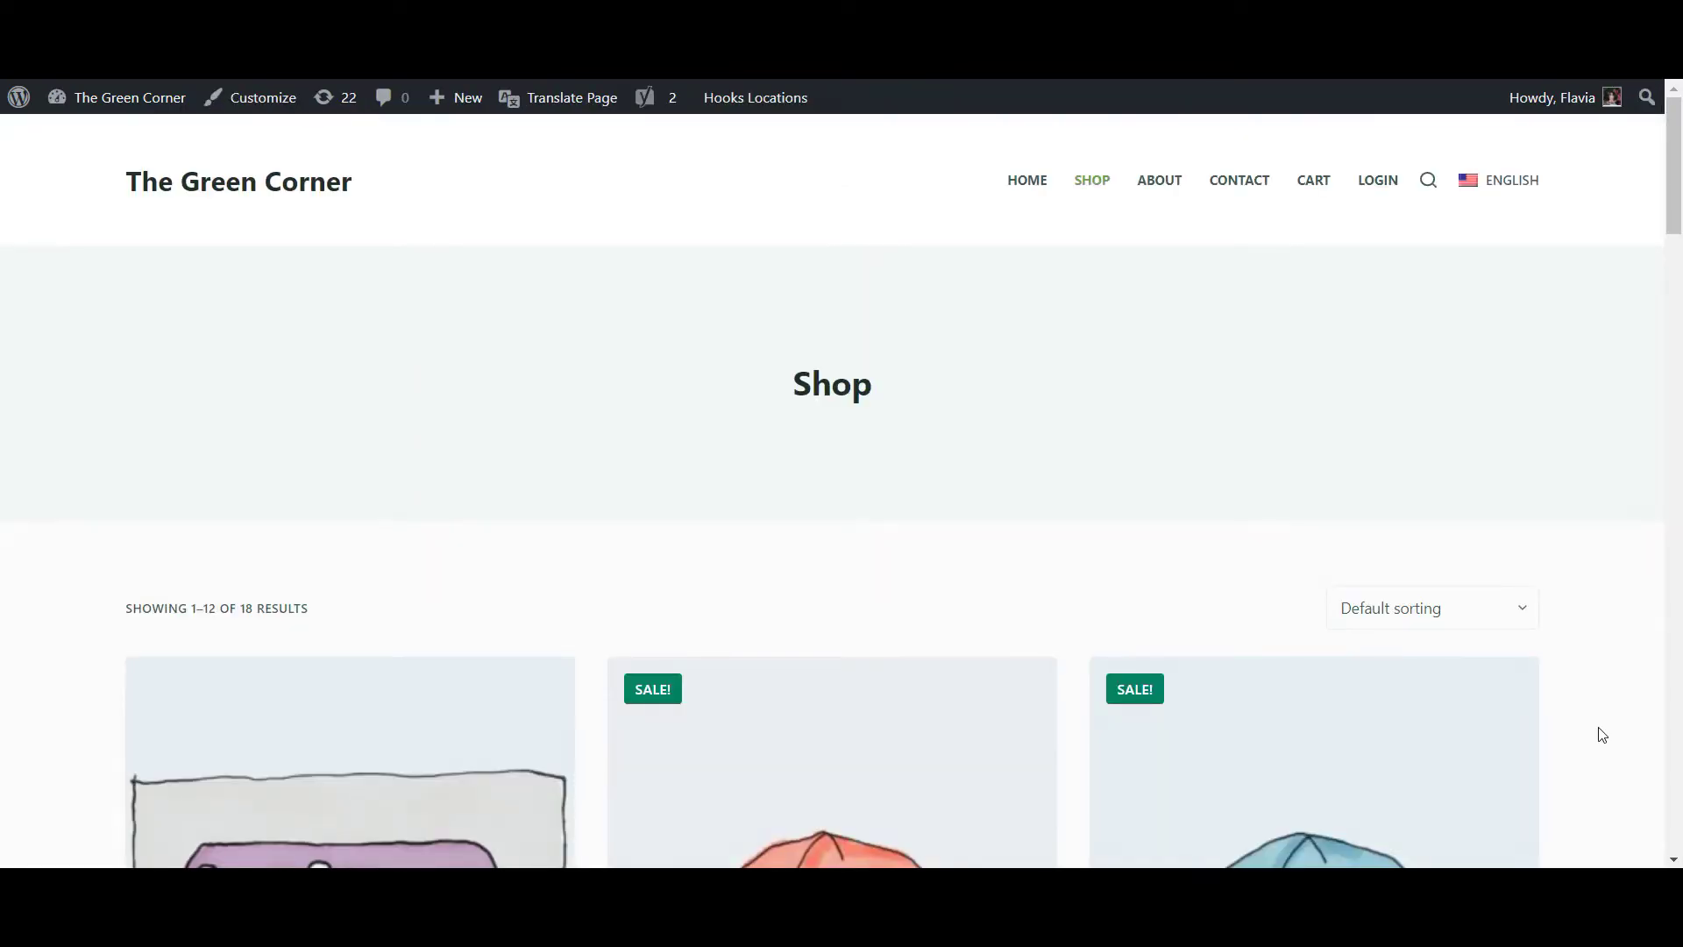
Open the Hoodie from the Shop page's second row and launch its translation editor.
{"action": "scroll", "coordinate": [1602, 734], "scroll_direction": "down", "scroll_amount": 10}
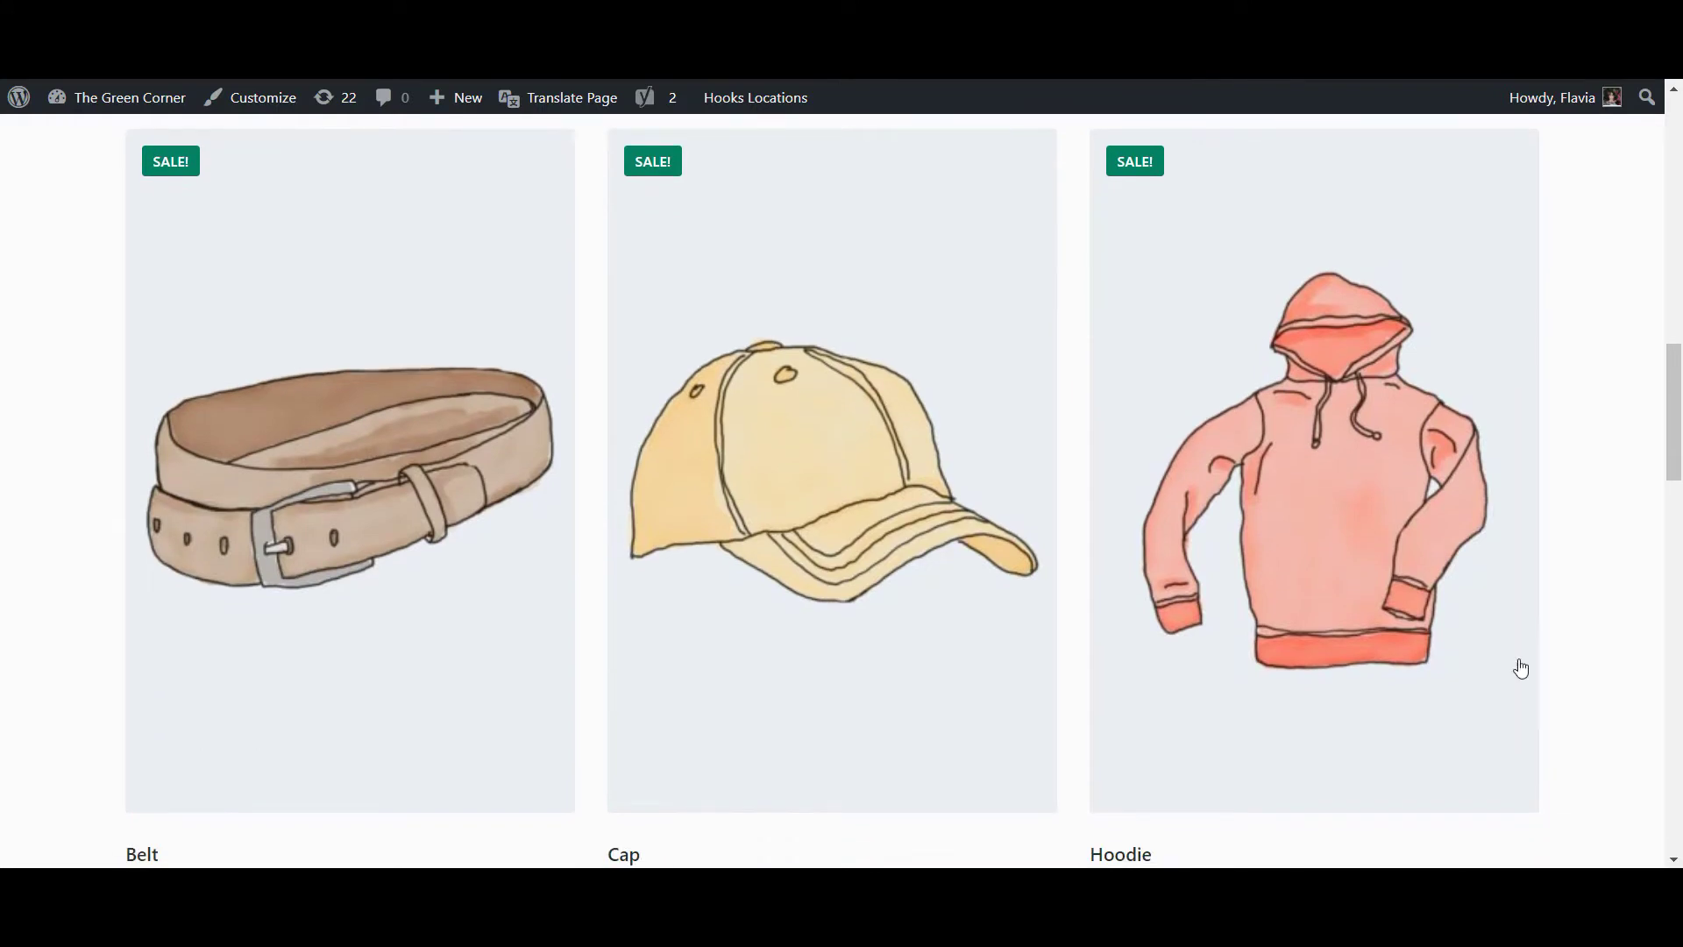
{"action": "left_click", "coordinate": [1366, 549]}
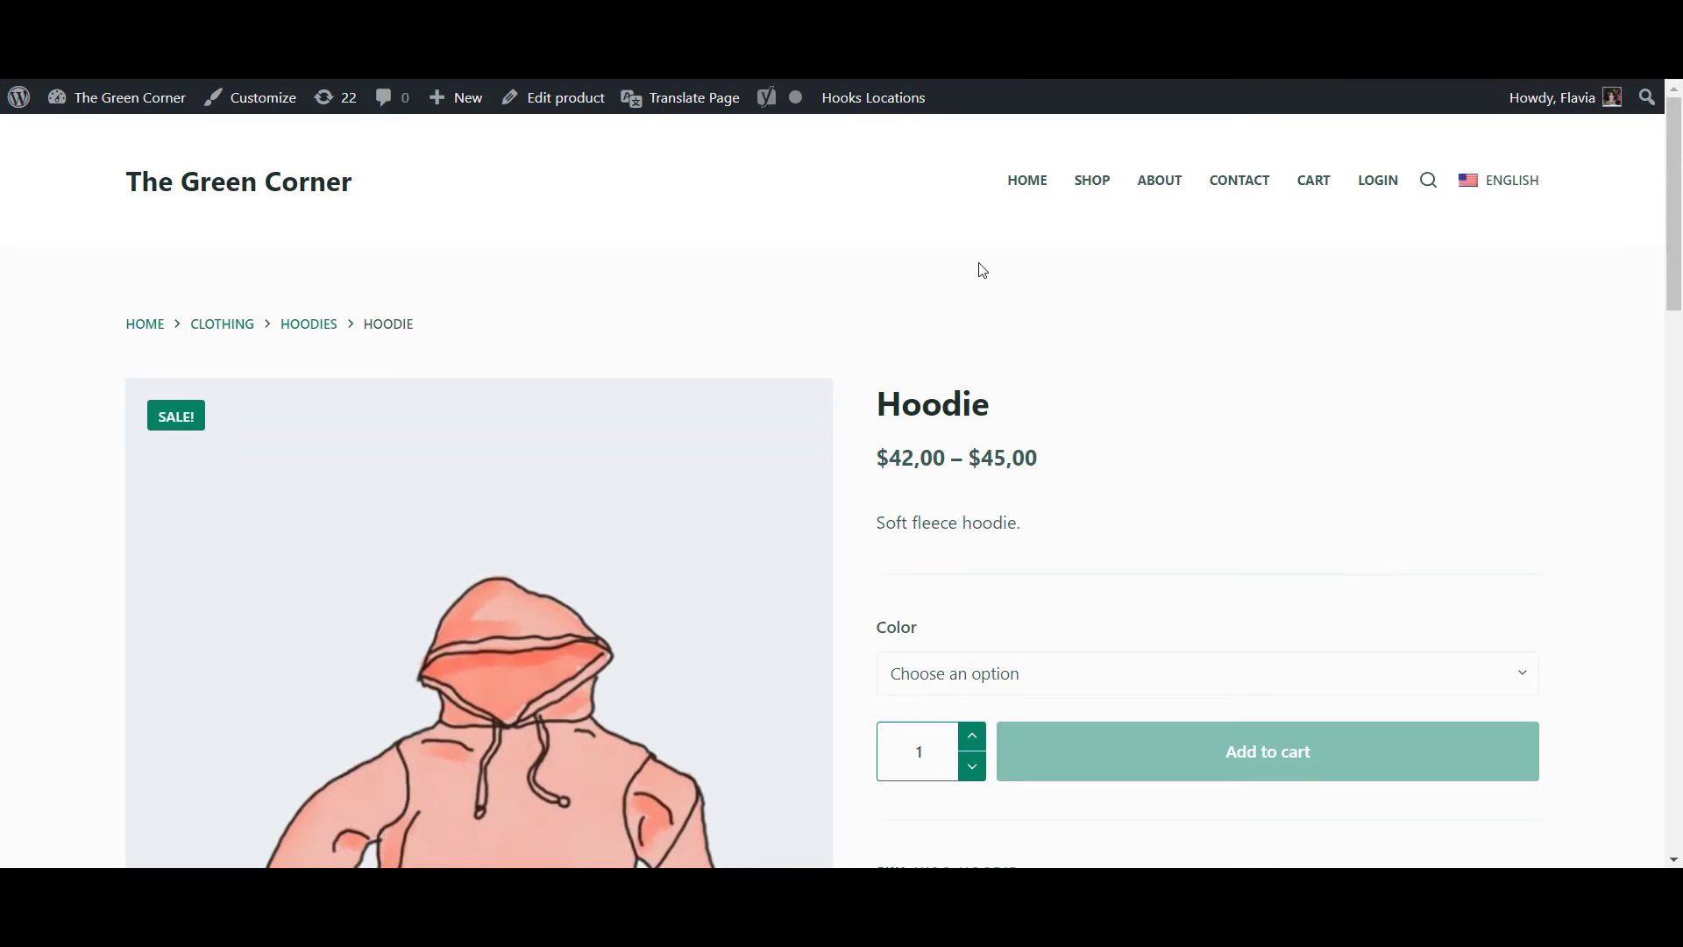
{"action": "left_click", "coordinate": [715, 105]}
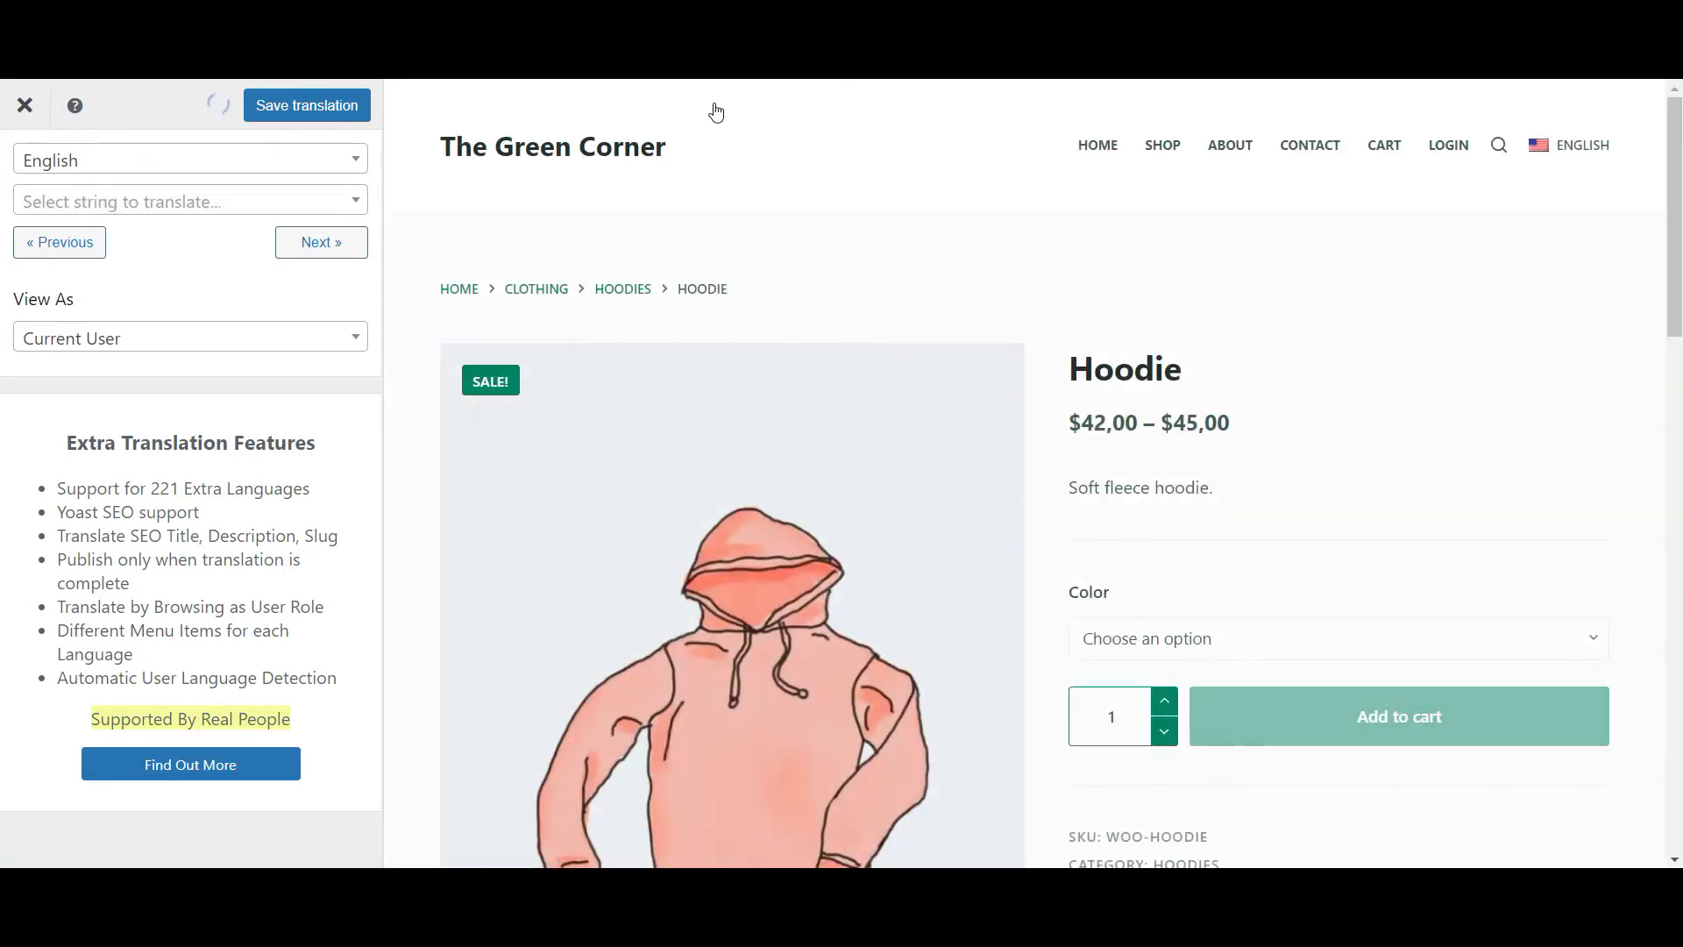
Switch the translation editor's preview of the Hoodie page to Spanish.
{"action": "left_click", "coordinate": [352, 161]}
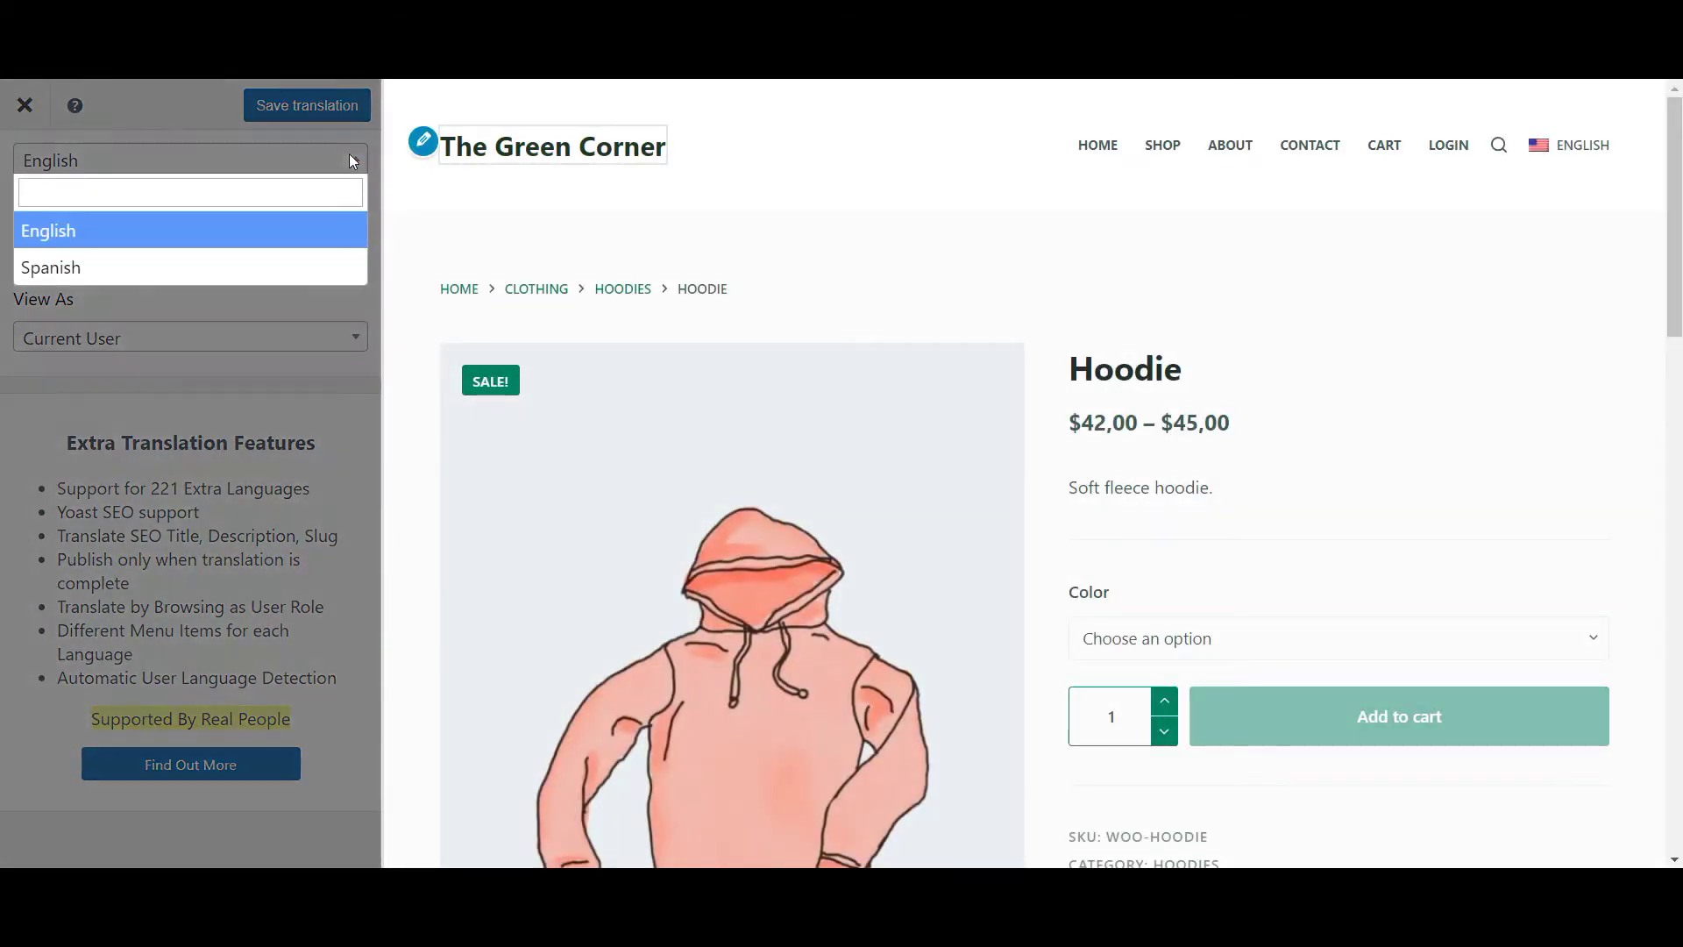
{"action": "left_click", "coordinate": [275, 267]}
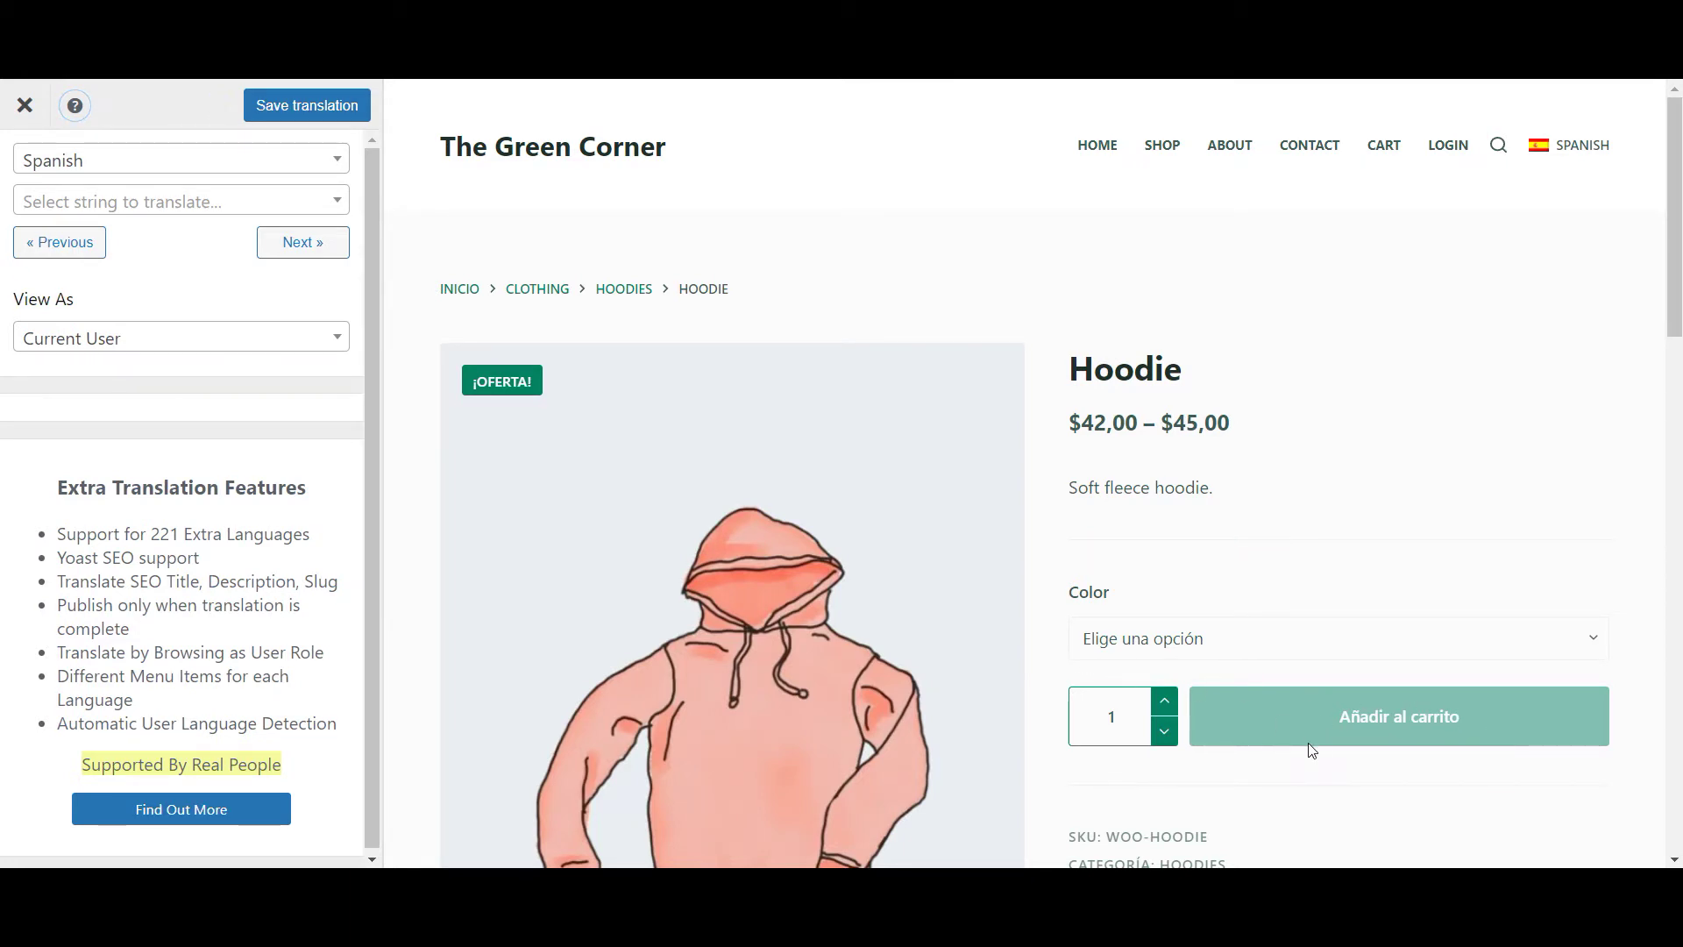
{"action": "scroll", "coordinate": [1308, 744], "scroll_direction": "down", "scroll_amount": 5}
Load the product title 'Hoodie' into the translation sidebar.
{"action": "scroll", "coordinate": [1351, 769], "scroll_direction": "down", "scroll_amount": 3}
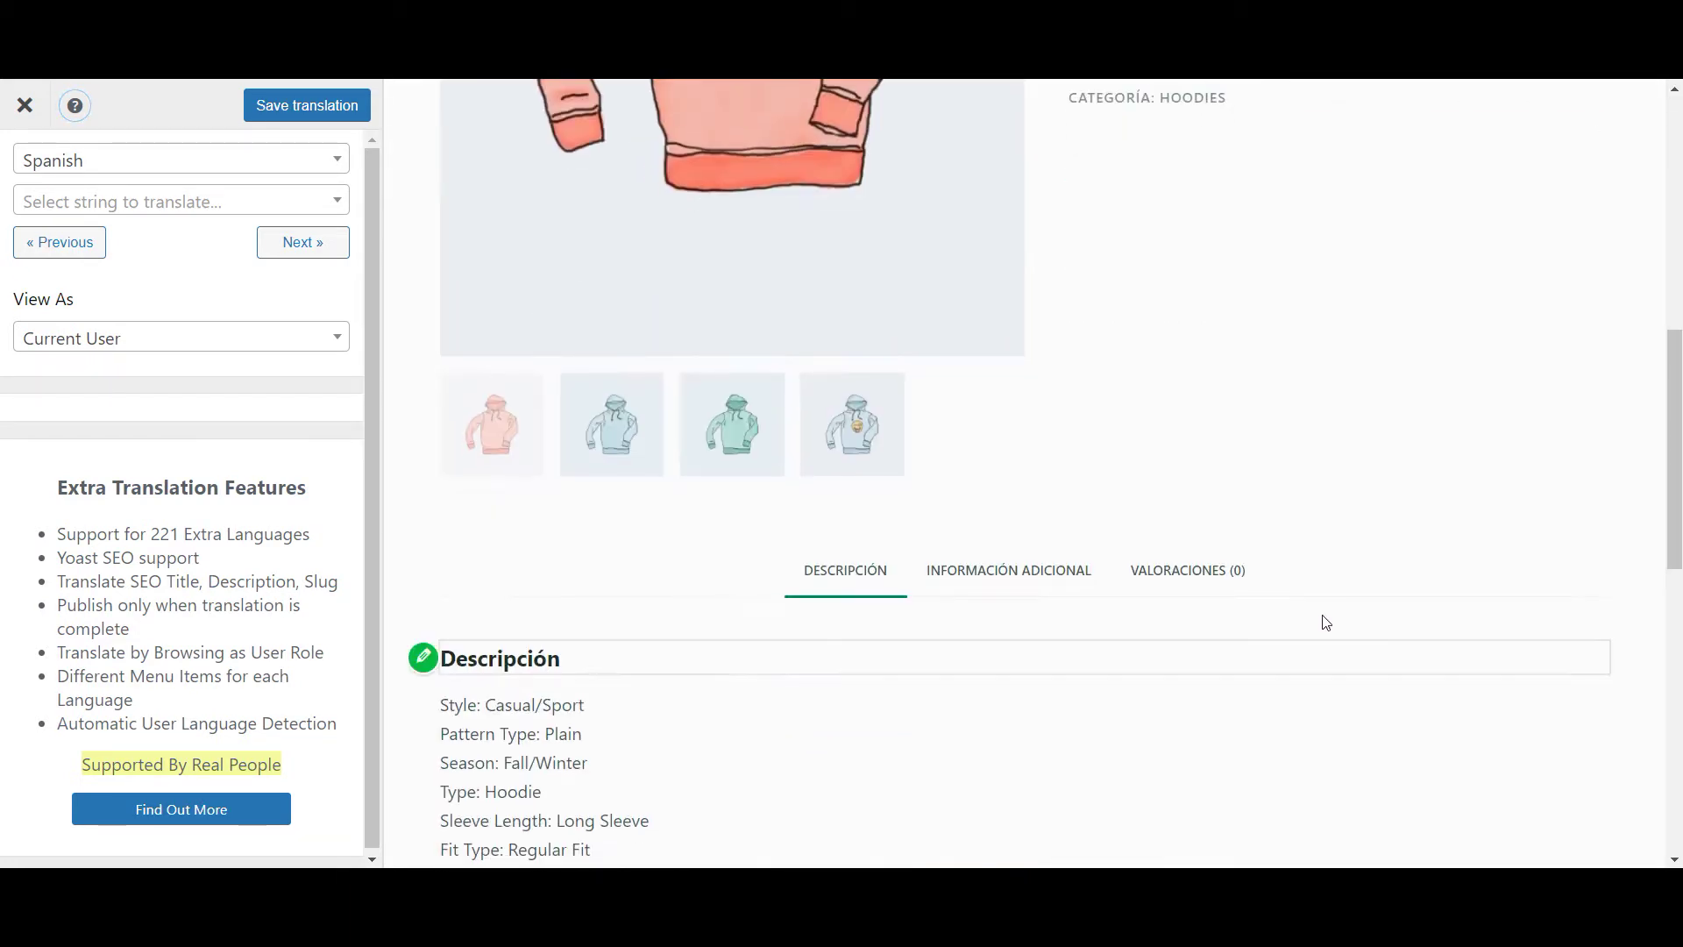
{"action": "scroll", "coordinate": [1297, 576], "scroll_direction": "up", "scroll_amount": 9}
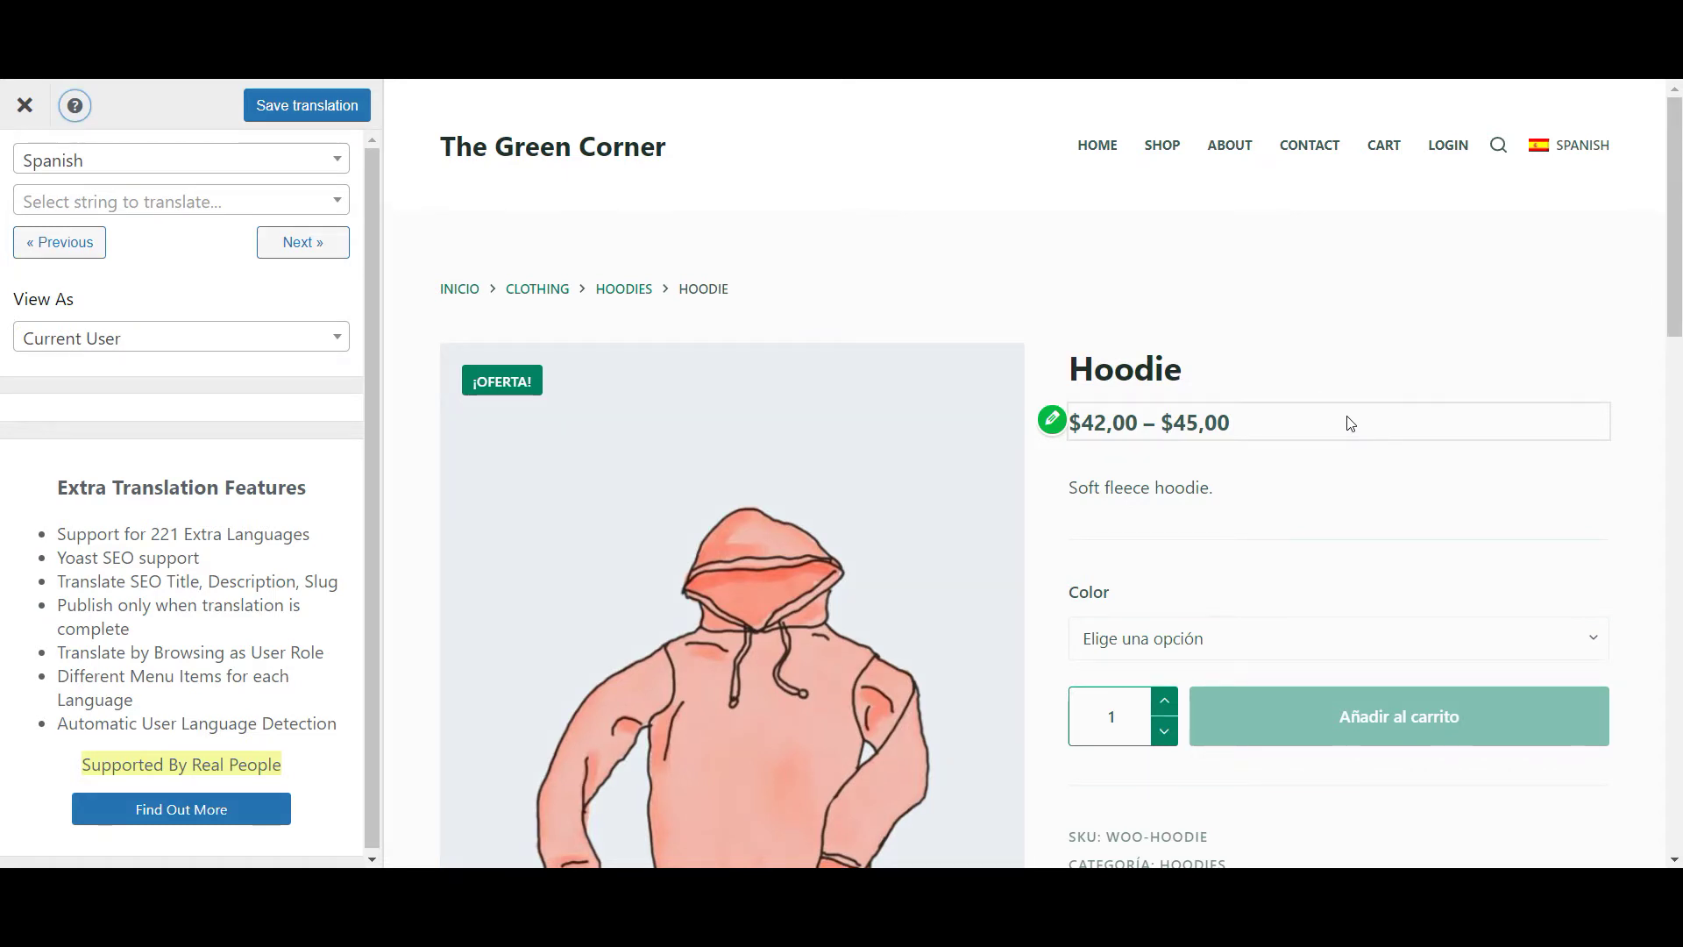
{"action": "mouse_move", "coordinate": [1055, 370]}
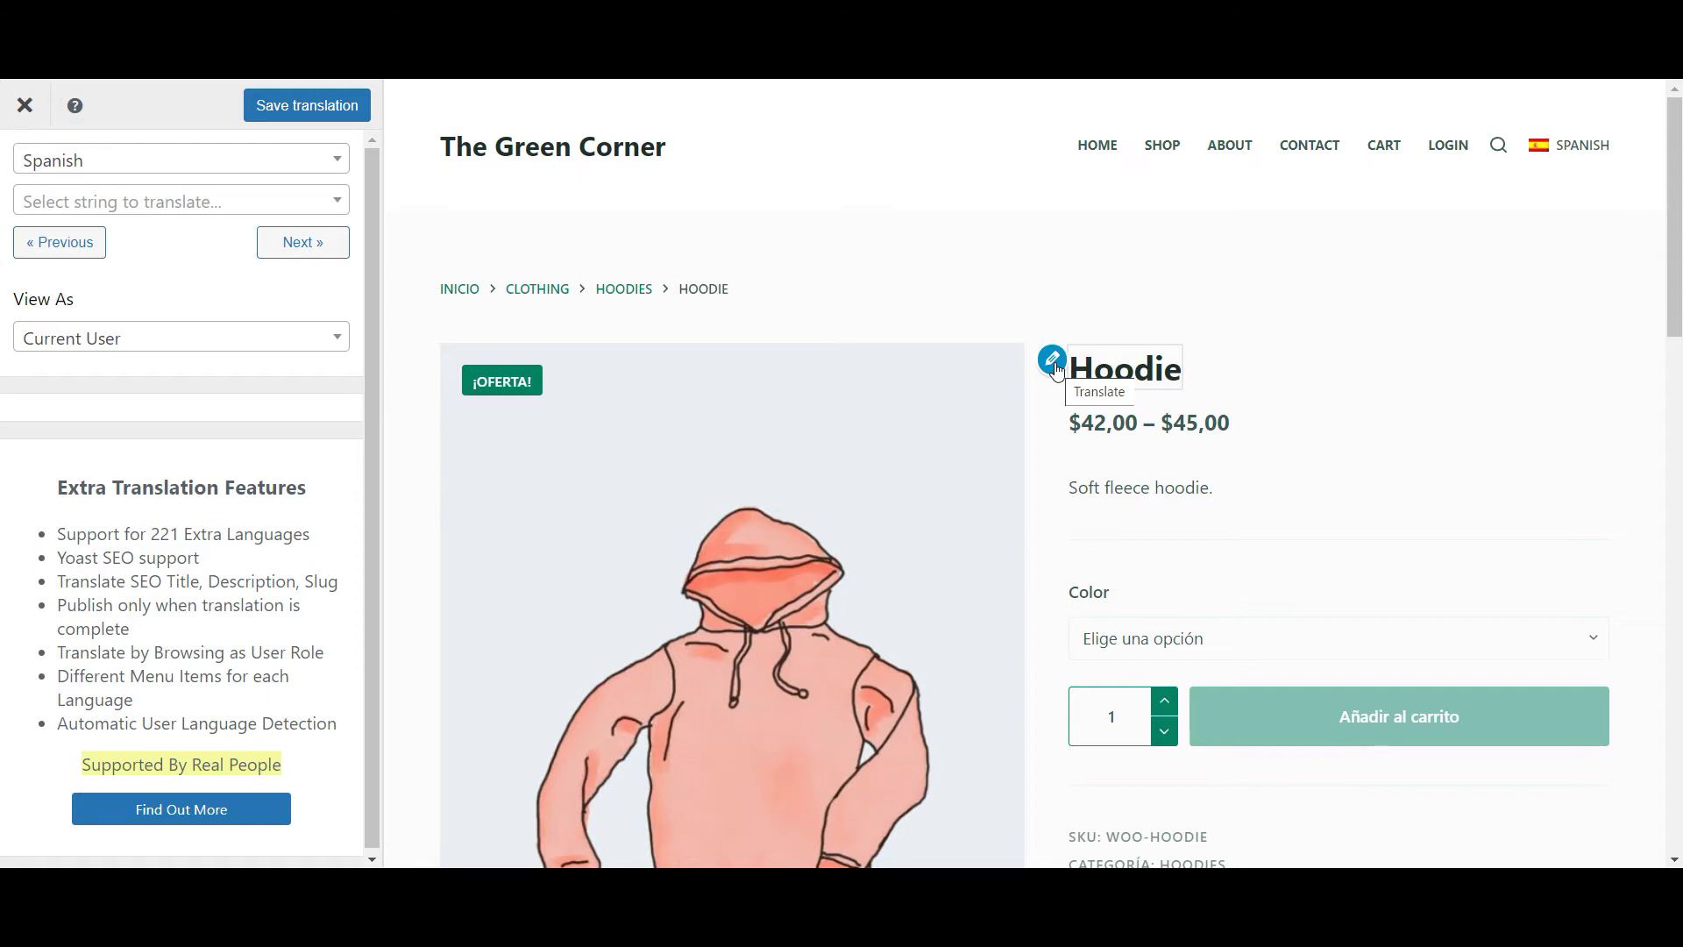
{"action": "left_click", "coordinate": [1054, 363]}
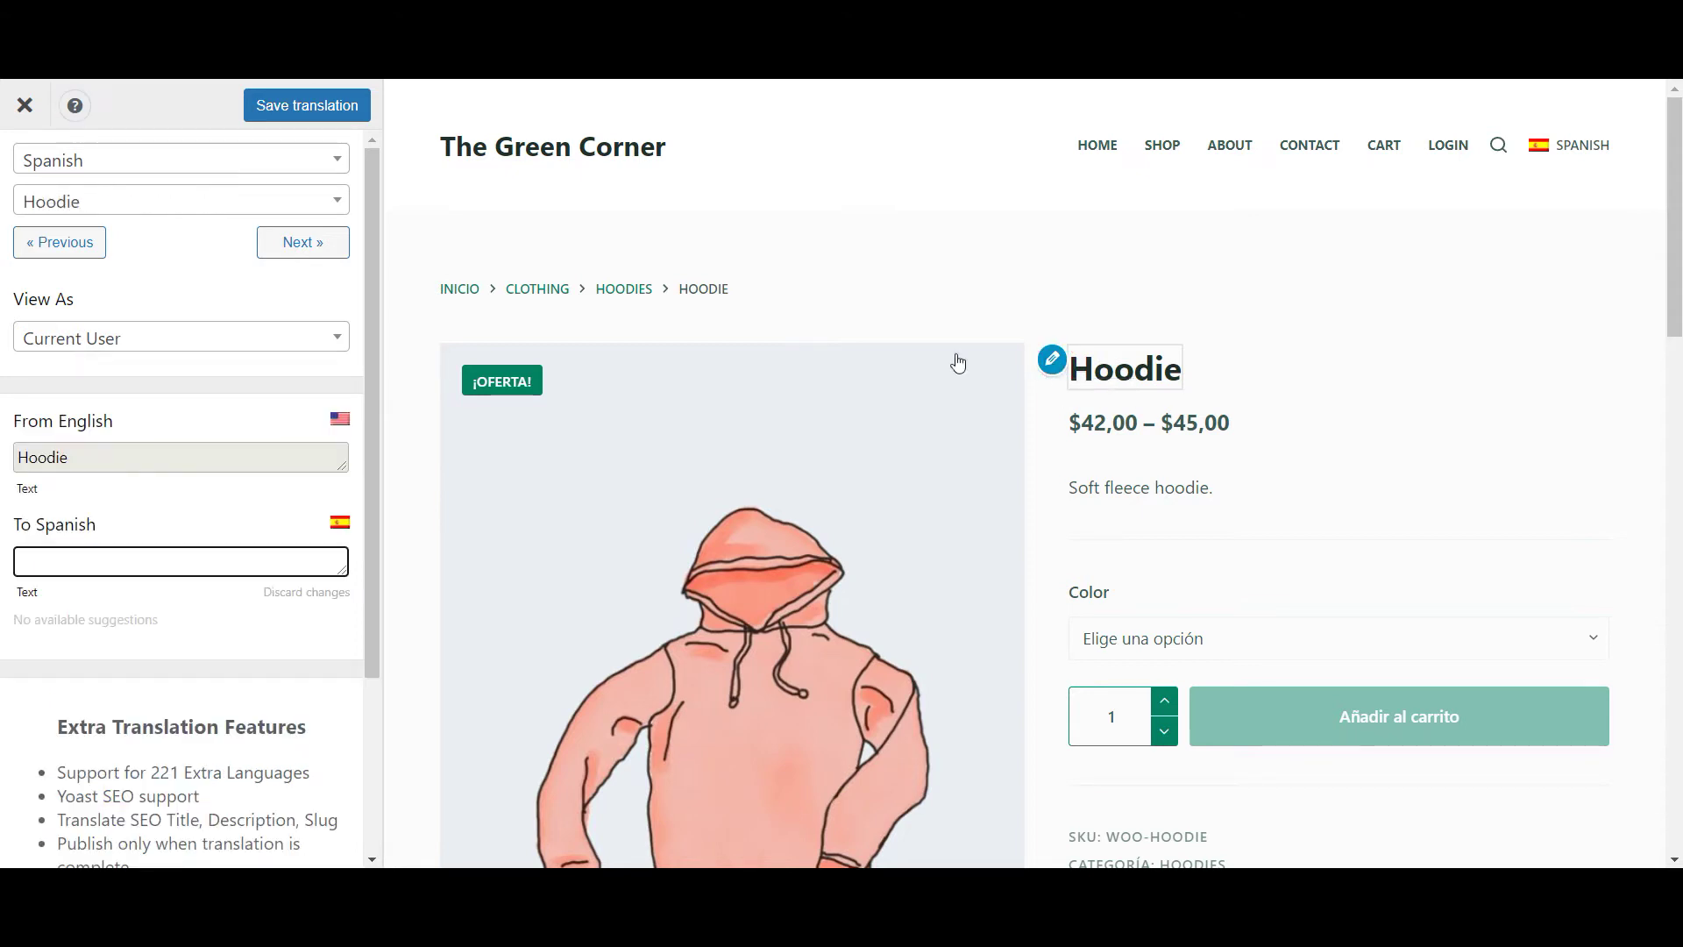
Translate the product title Hoodie as 'Sudadera' and save it.
{"action": "left_click_drag", "start_coordinate": [131, 423], "coordinate": [2, 445]}
{"action": "left_click", "coordinate": [180, 397]}
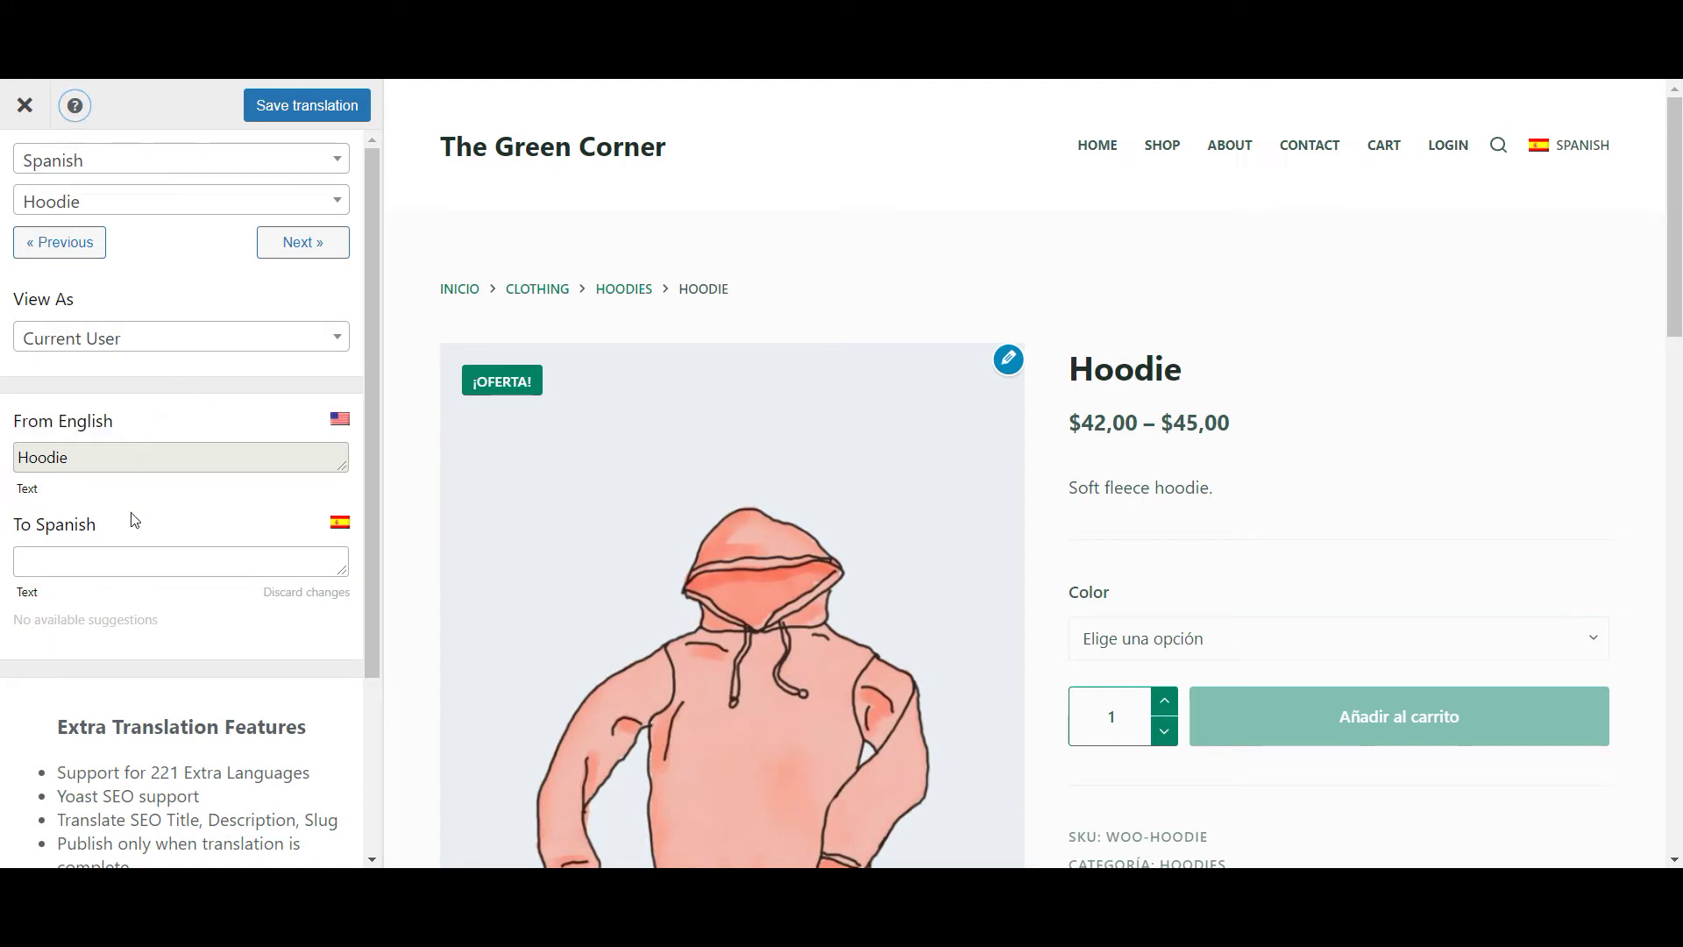
{"action": "left_click", "coordinate": [122, 560]}
{"action": "type", "text": "Sudadera"}
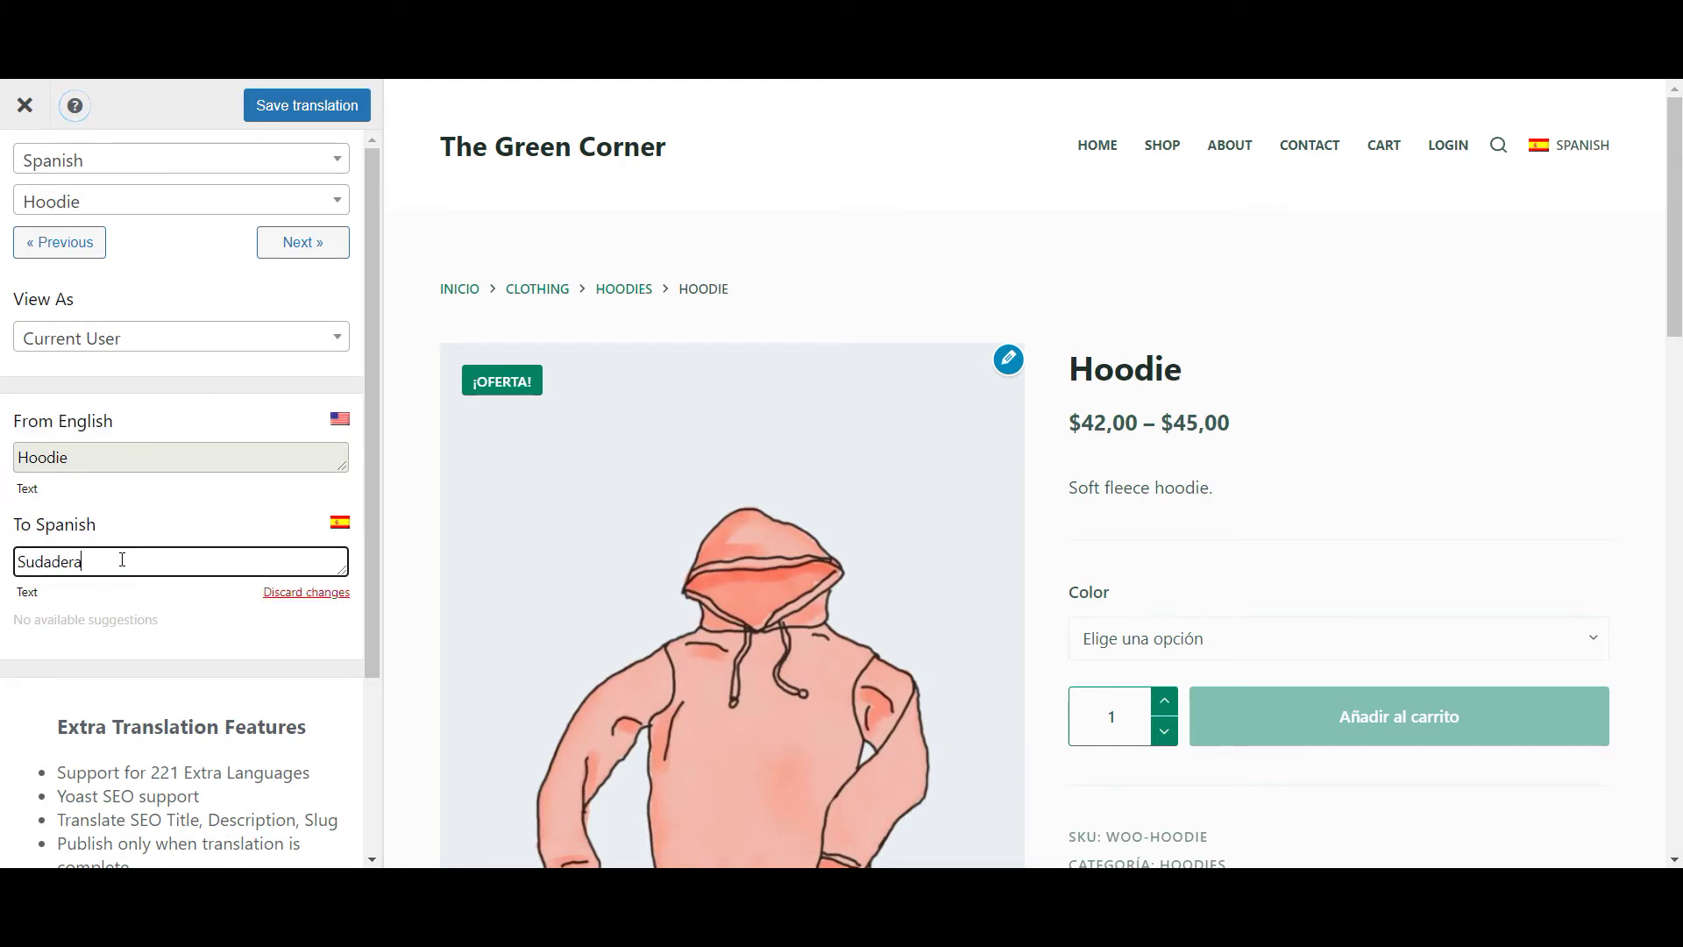
{"action": "left_click", "coordinate": [267, 105]}
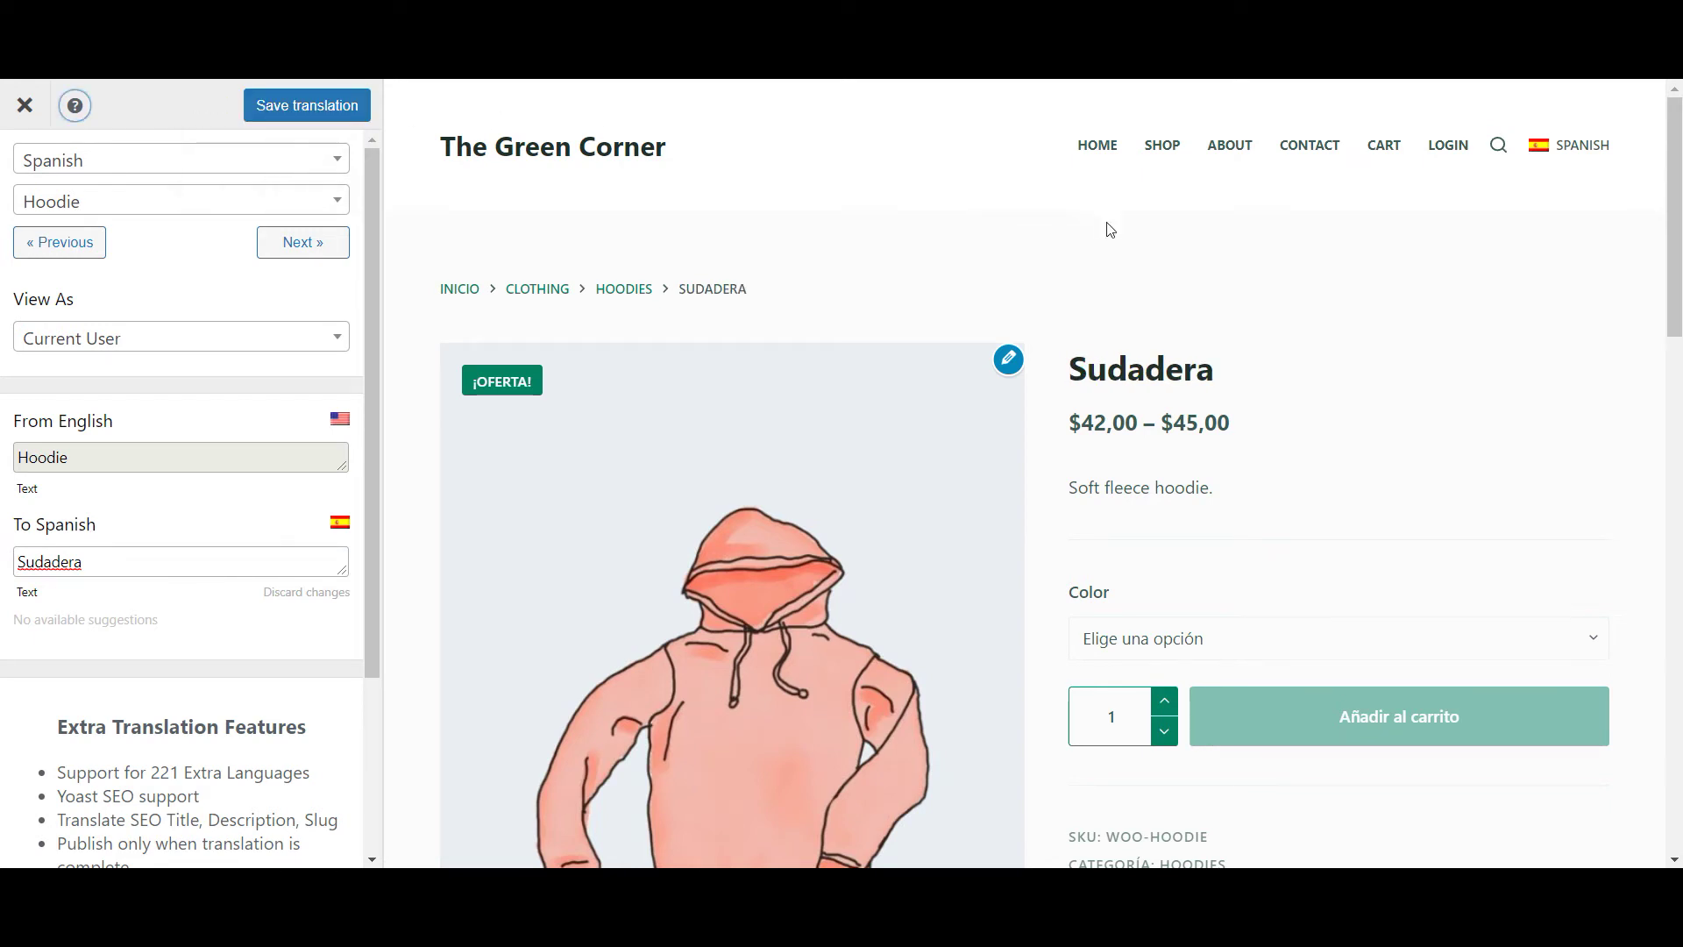
Translate the short description as 'Sudadera de lana suave.' and save it.
{"action": "mouse_move", "coordinate": [1223, 367]}
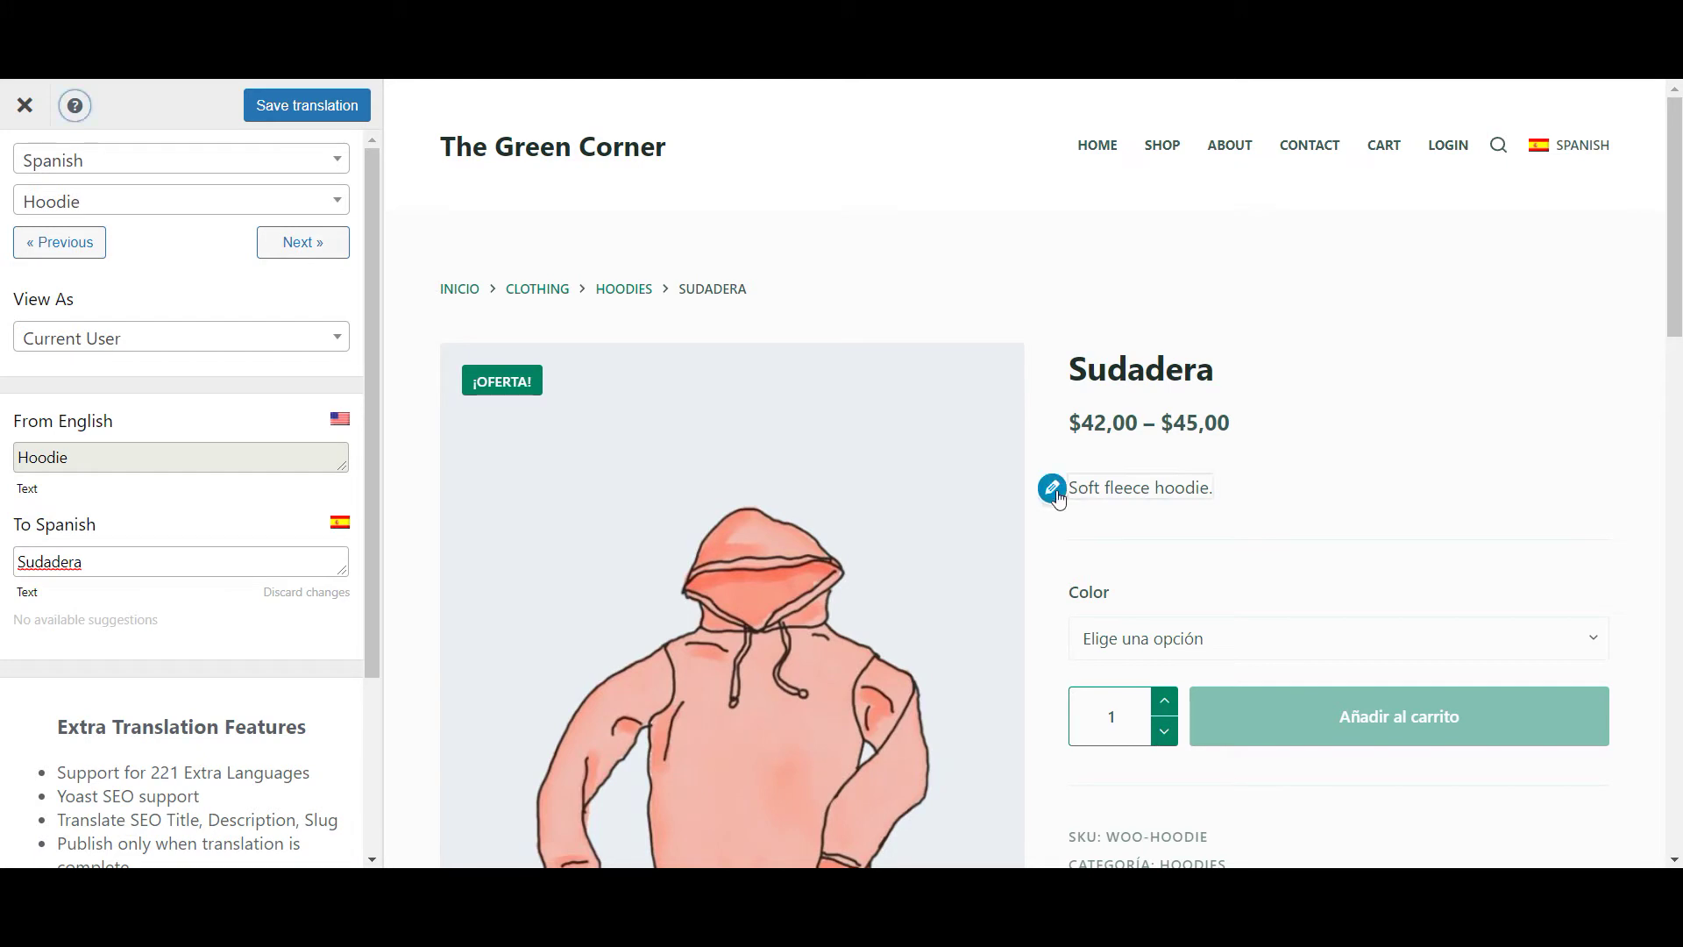
{"action": "left_click", "coordinate": [1053, 491]}
{"action": "left_click", "coordinate": [214, 562]}
{"action": "type", "text": "Sudadera de lana suave."}
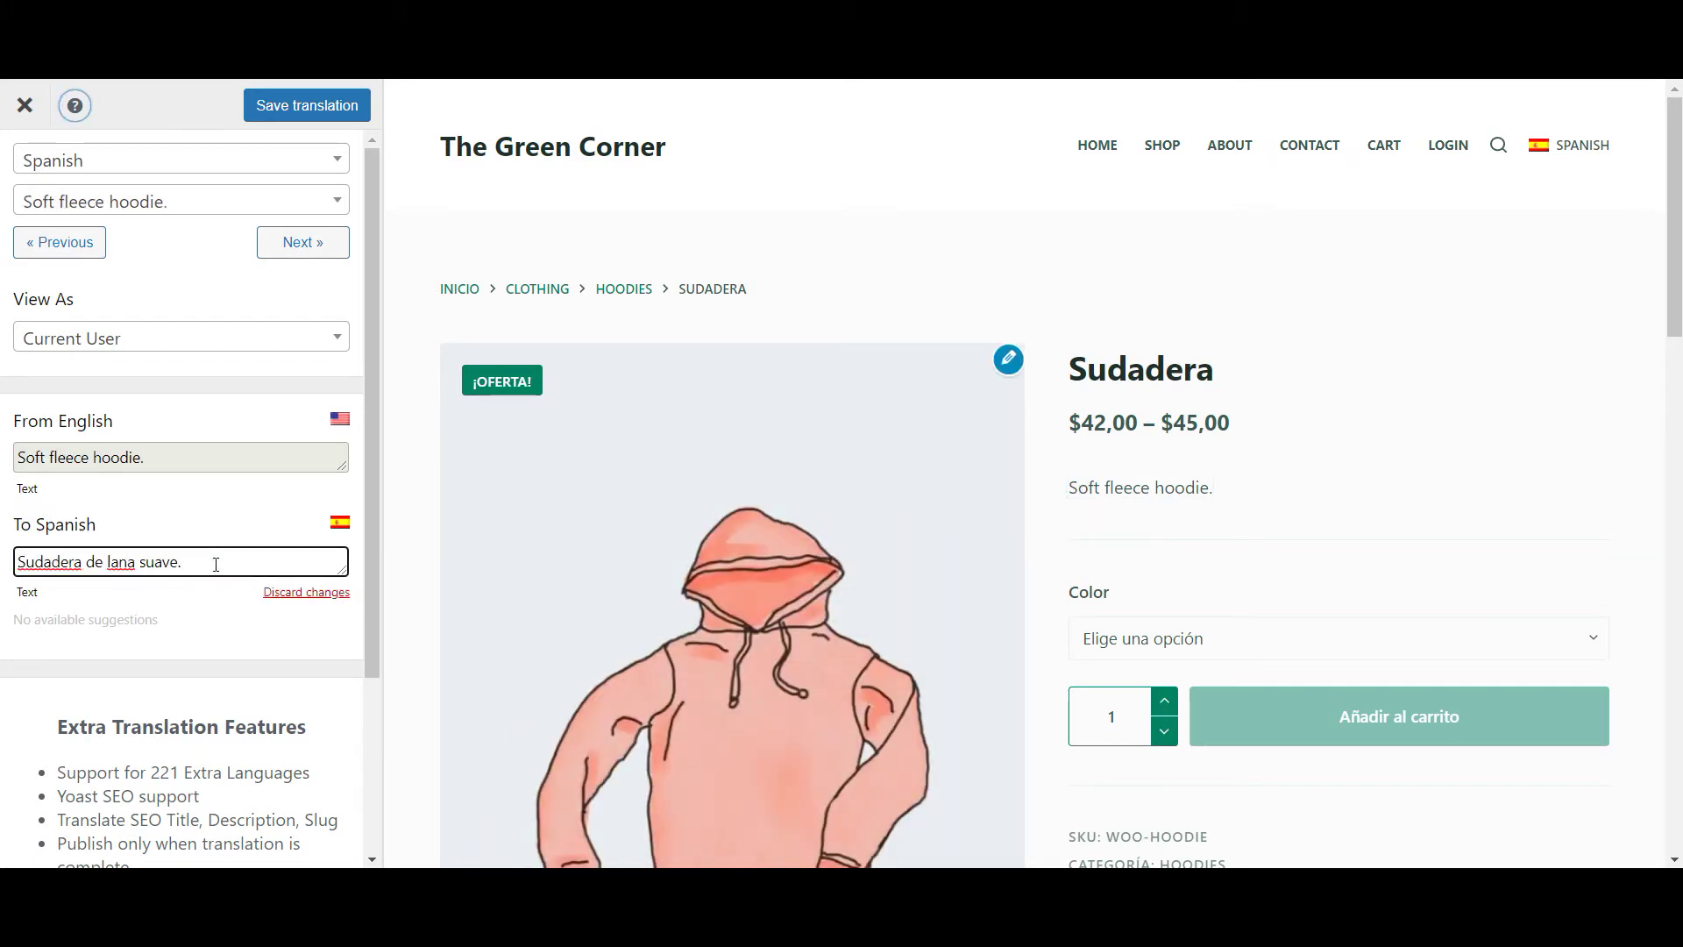
{"action": "left_click", "coordinate": [266, 107]}
Translate the Hoodies category name as 'sudaderas' and save it.
{"action": "scroll", "coordinate": [895, 454], "scroll_direction": "down", "scroll_amount": 3}
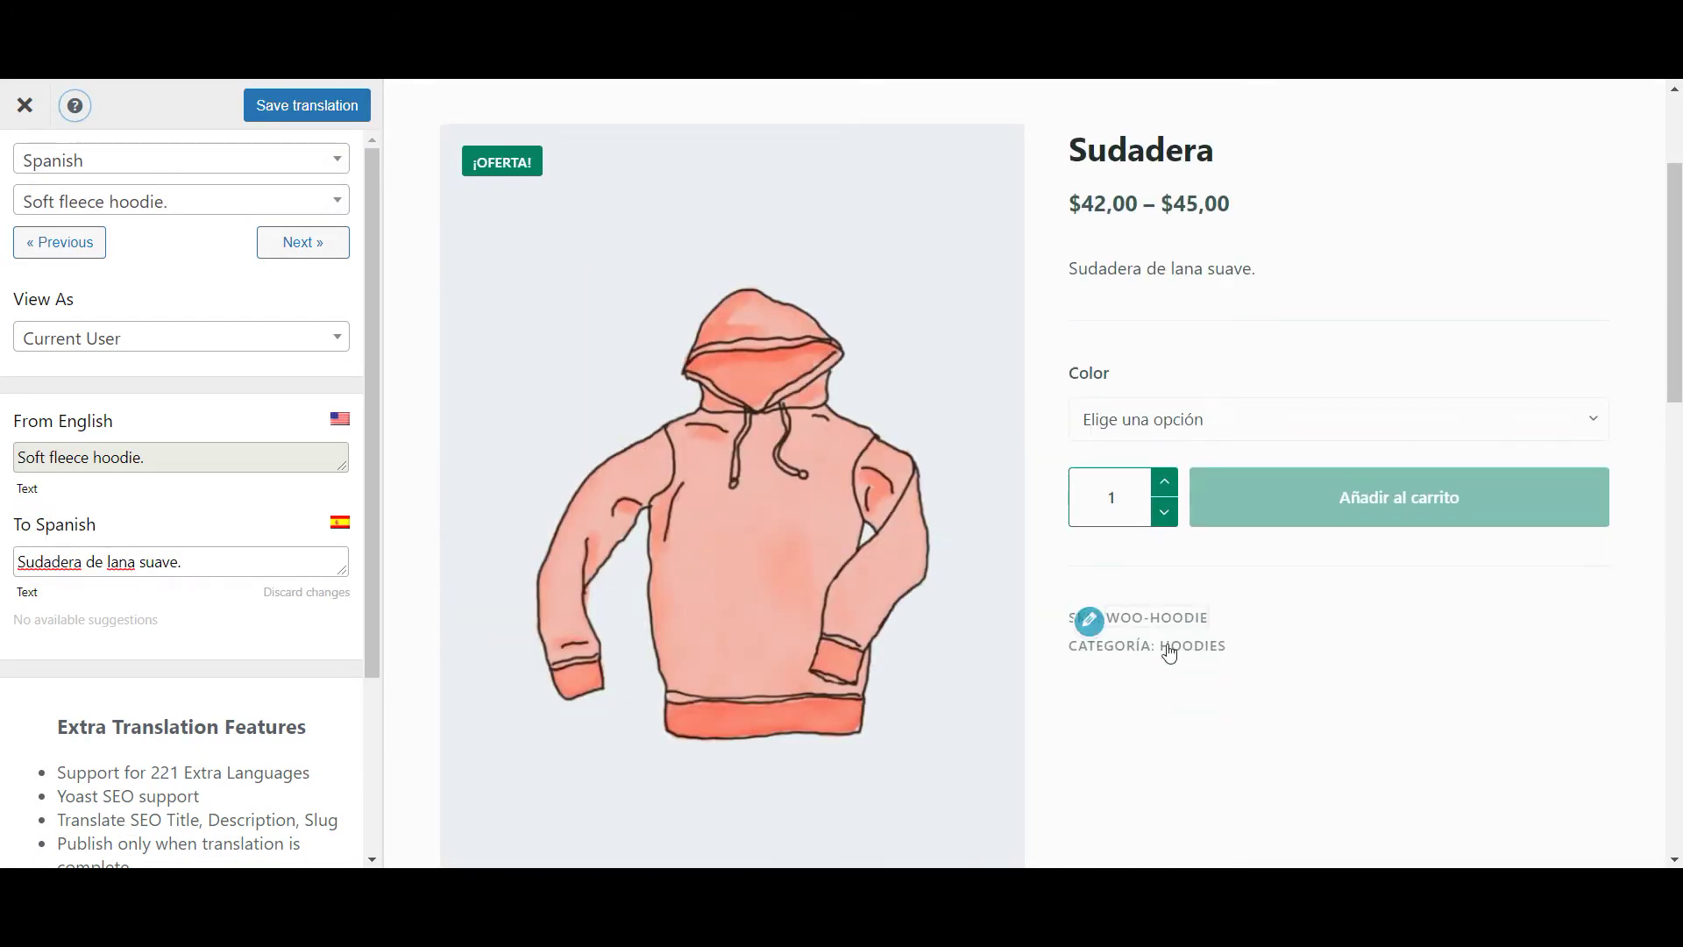
{"action": "left_click", "coordinate": [1141, 648]}
{"action": "type", "text": "sudaderas"}
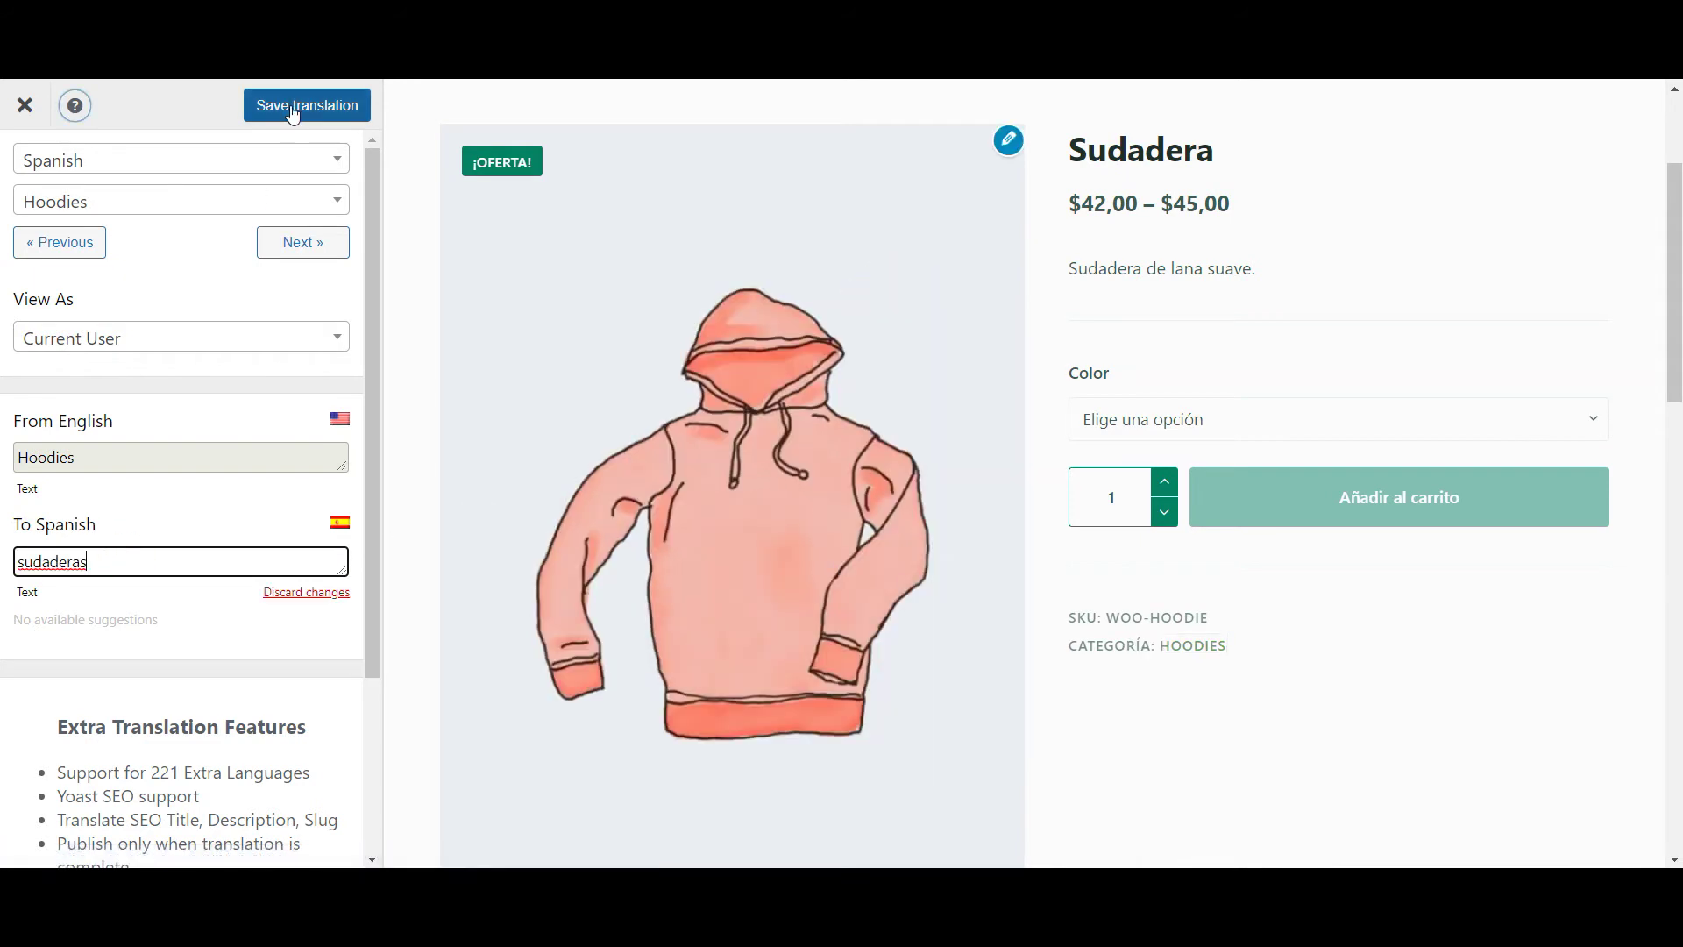
{"action": "left_click", "coordinate": [350, 106]}
Load the Style: Casual/Sport line and reveal the additional information section.
{"action": "scroll", "coordinate": [474, 412], "scroll_direction": "down", "scroll_amount": 8}
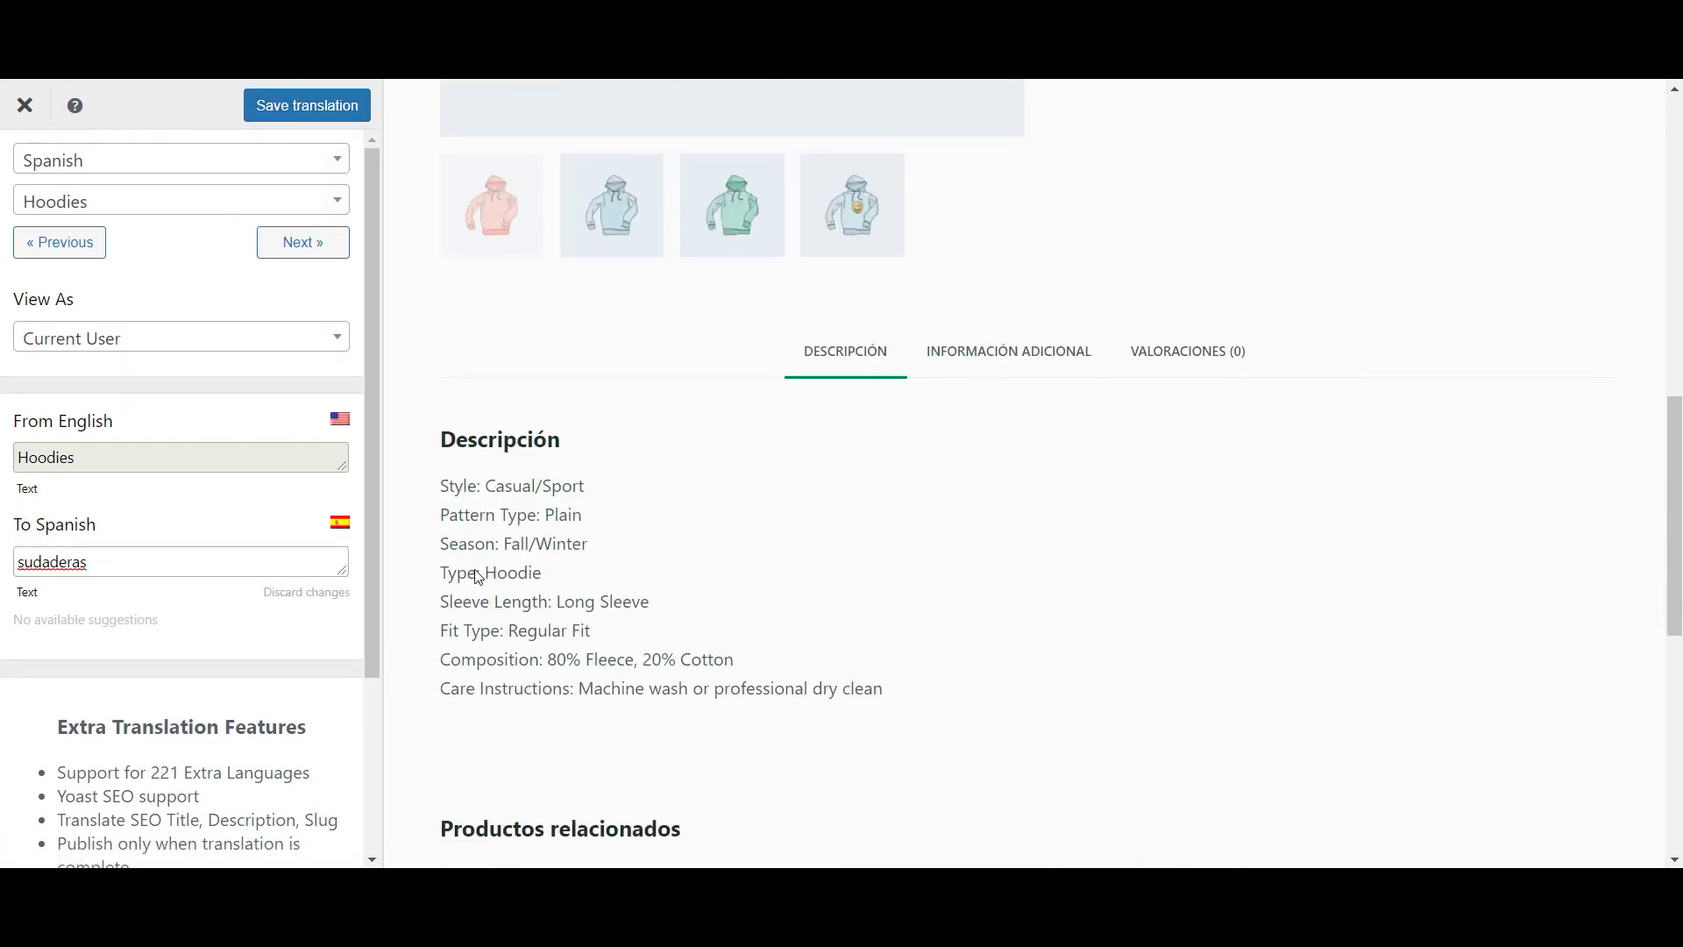
{"action": "left_click", "coordinate": [425, 491]}
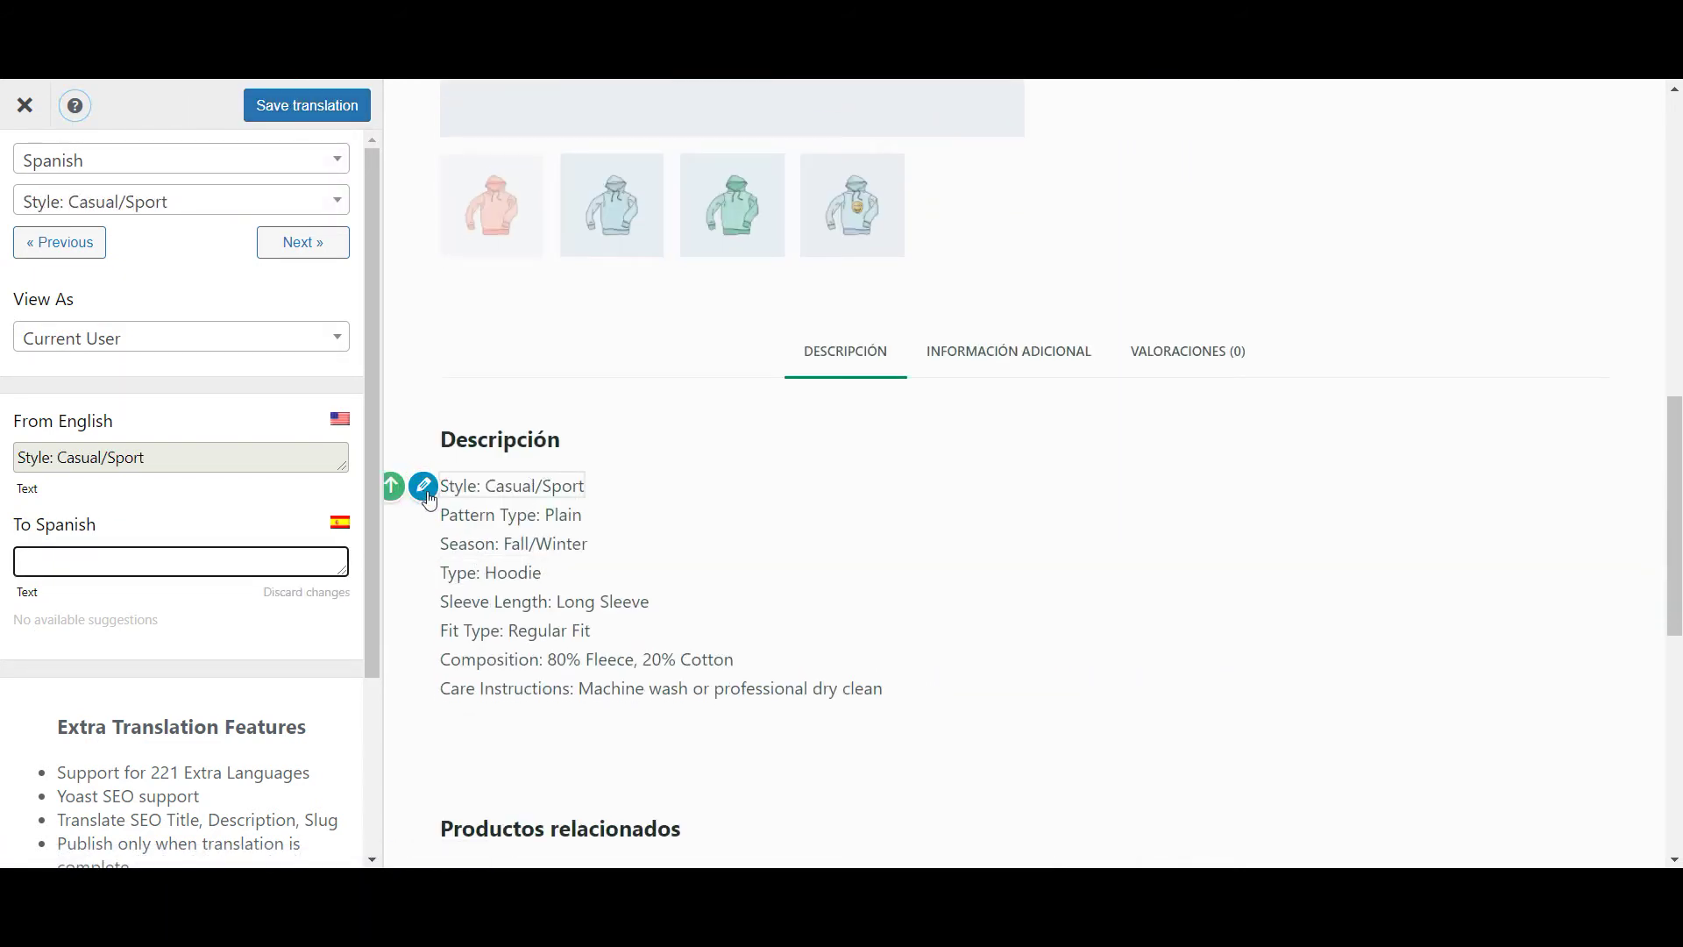
{"action": "left_click", "coordinate": [1032, 355]}
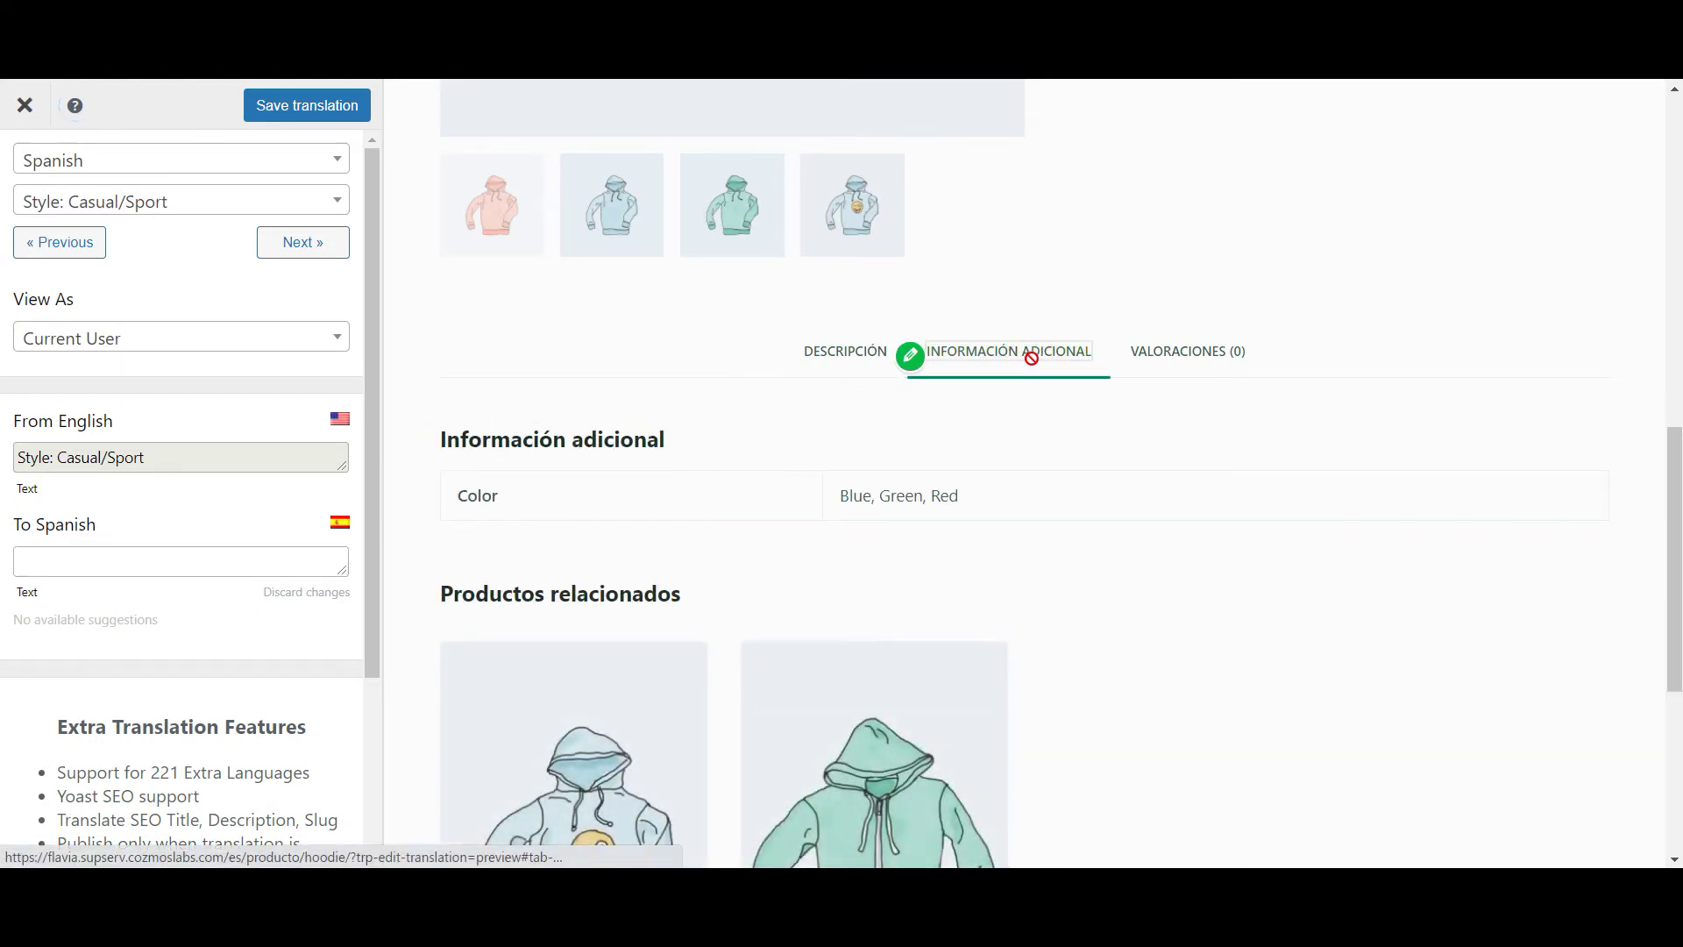
Save 'Color' as the Spanish translation of the Color label.
{"action": "left_click", "coordinate": [453, 503]}
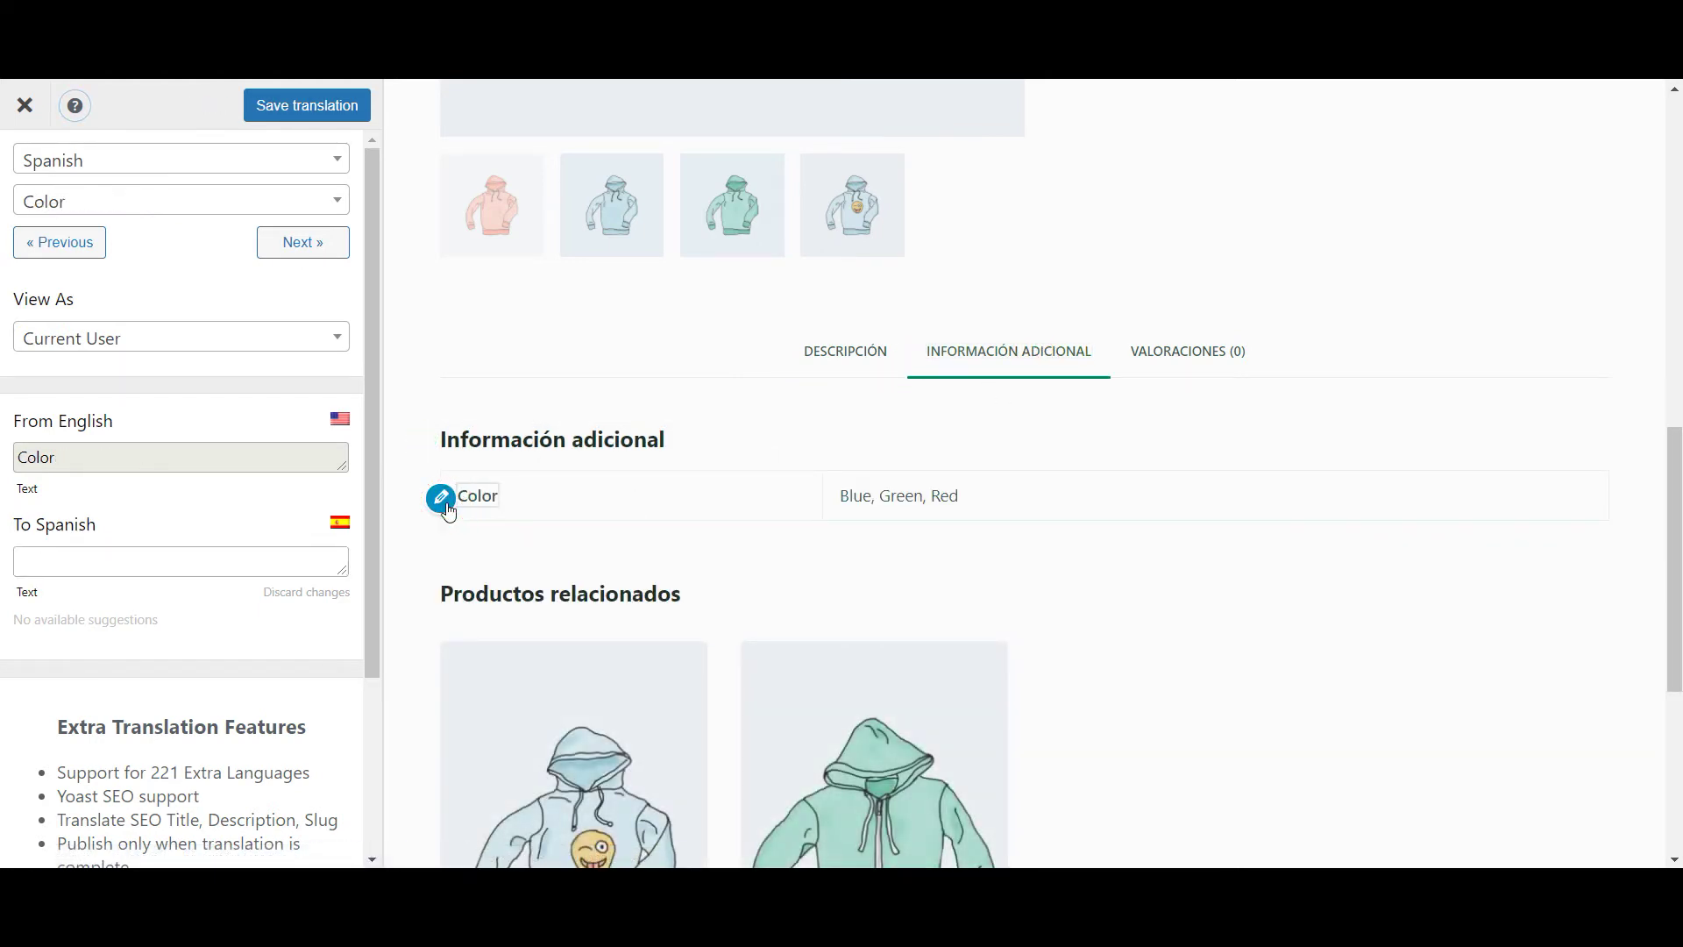
{"action": "left_click", "coordinate": [290, 562]}
{"action": "type", "text": "Color"}
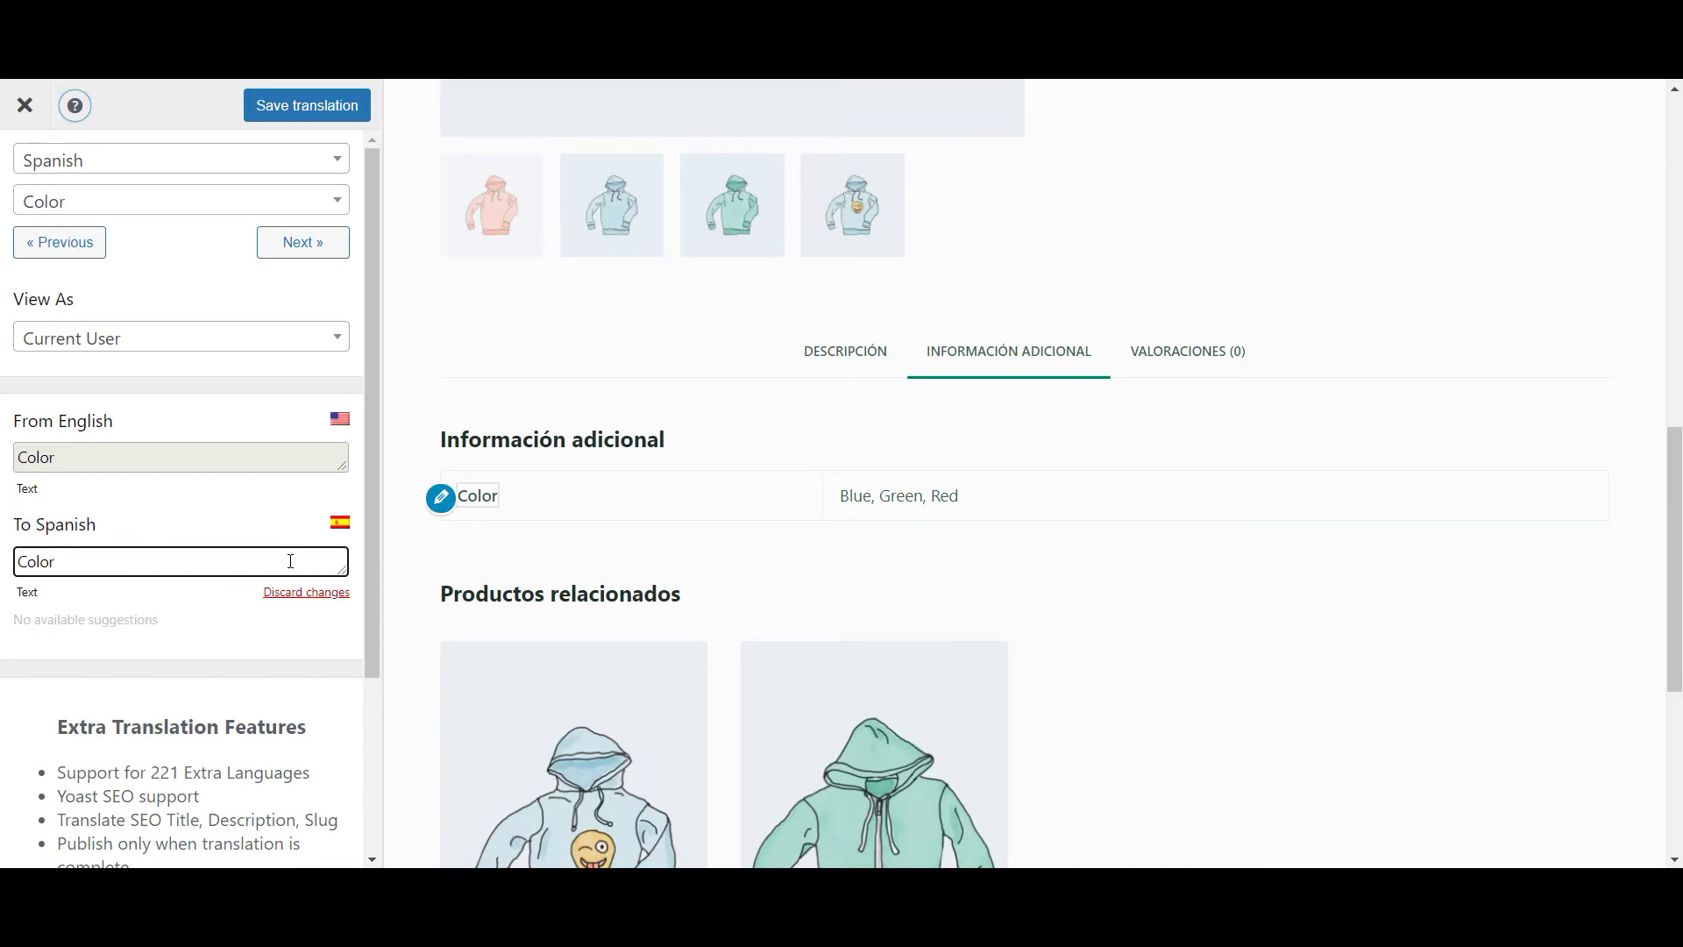
{"action": "key", "text": "ctrl+s"}
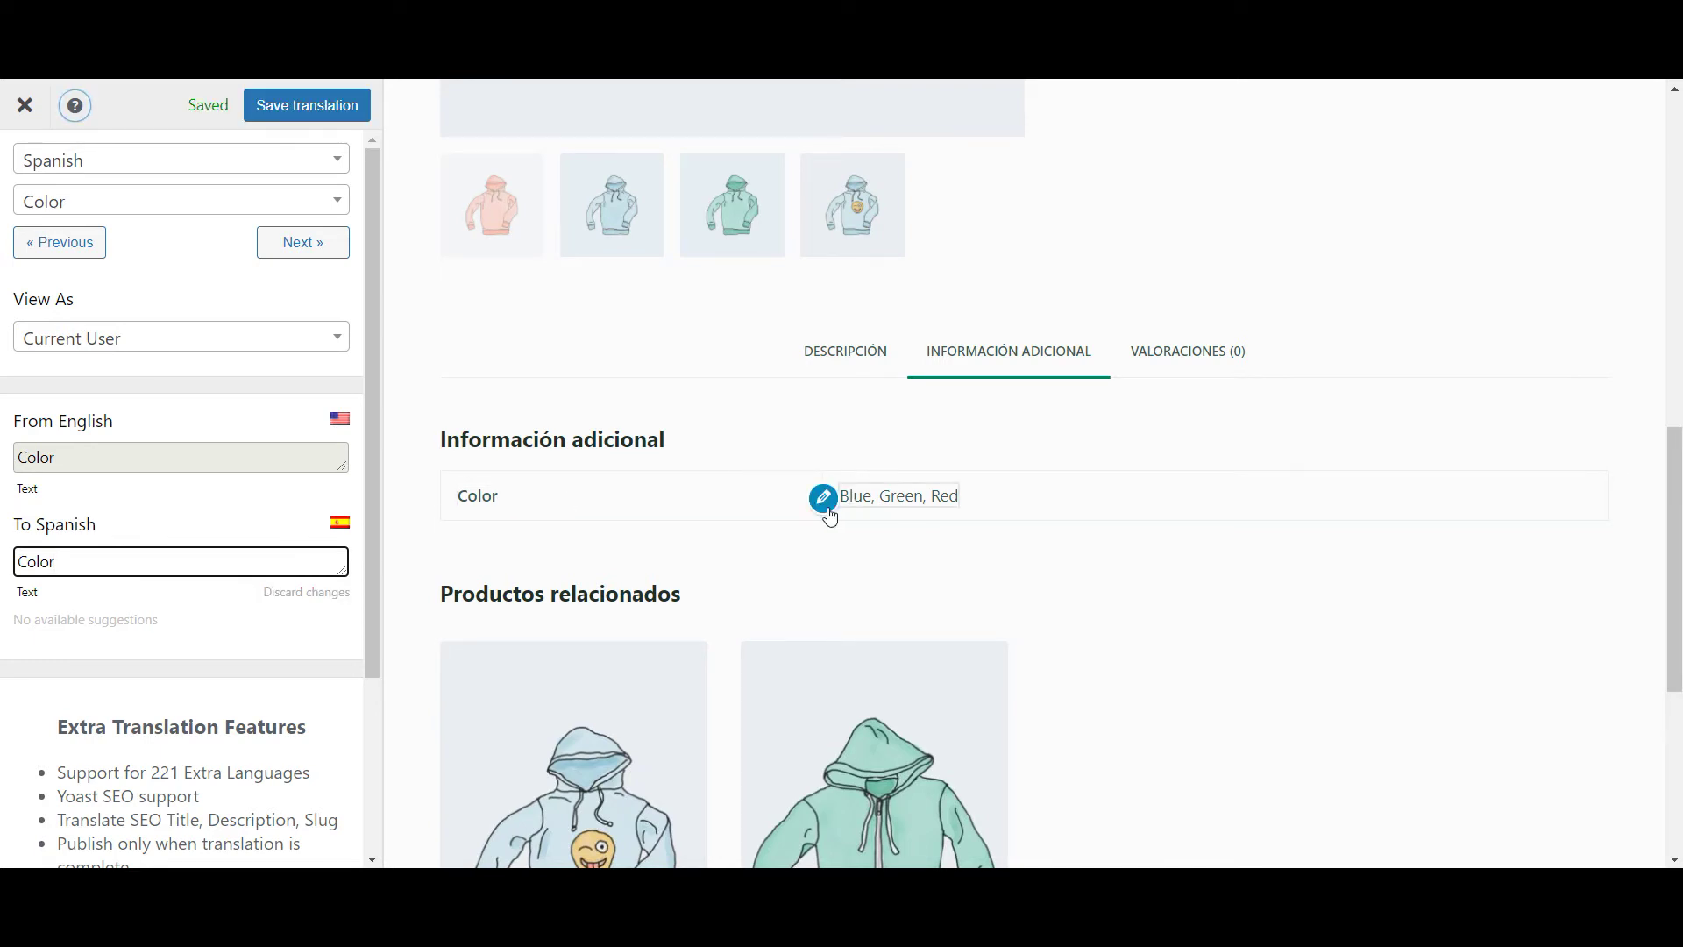
Translate the Blue, Green, Red values as 'Azul, Verde, Rojo' and save.
{"action": "left_click", "coordinate": [822, 498]}
{"action": "type", "text": "Azul, Verde, Rojo"}
{"action": "key", "text": "ctrl+s"}
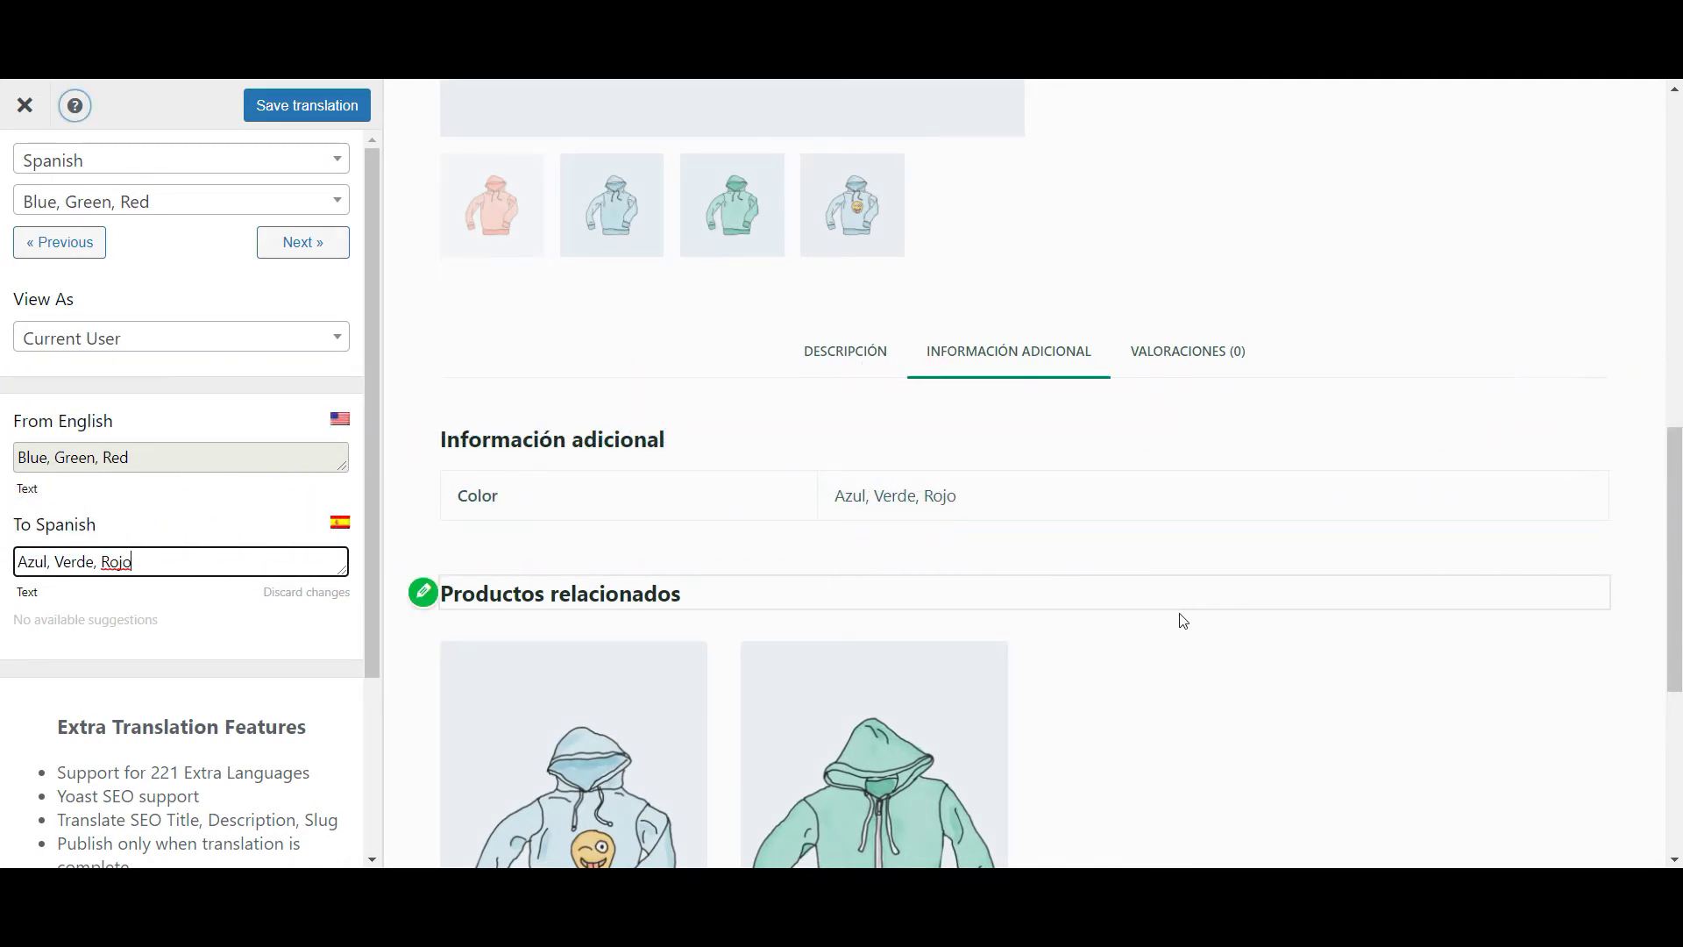
{"action": "scroll", "coordinate": [1183, 621], "scroll_direction": "up", "scroll_amount": 8}
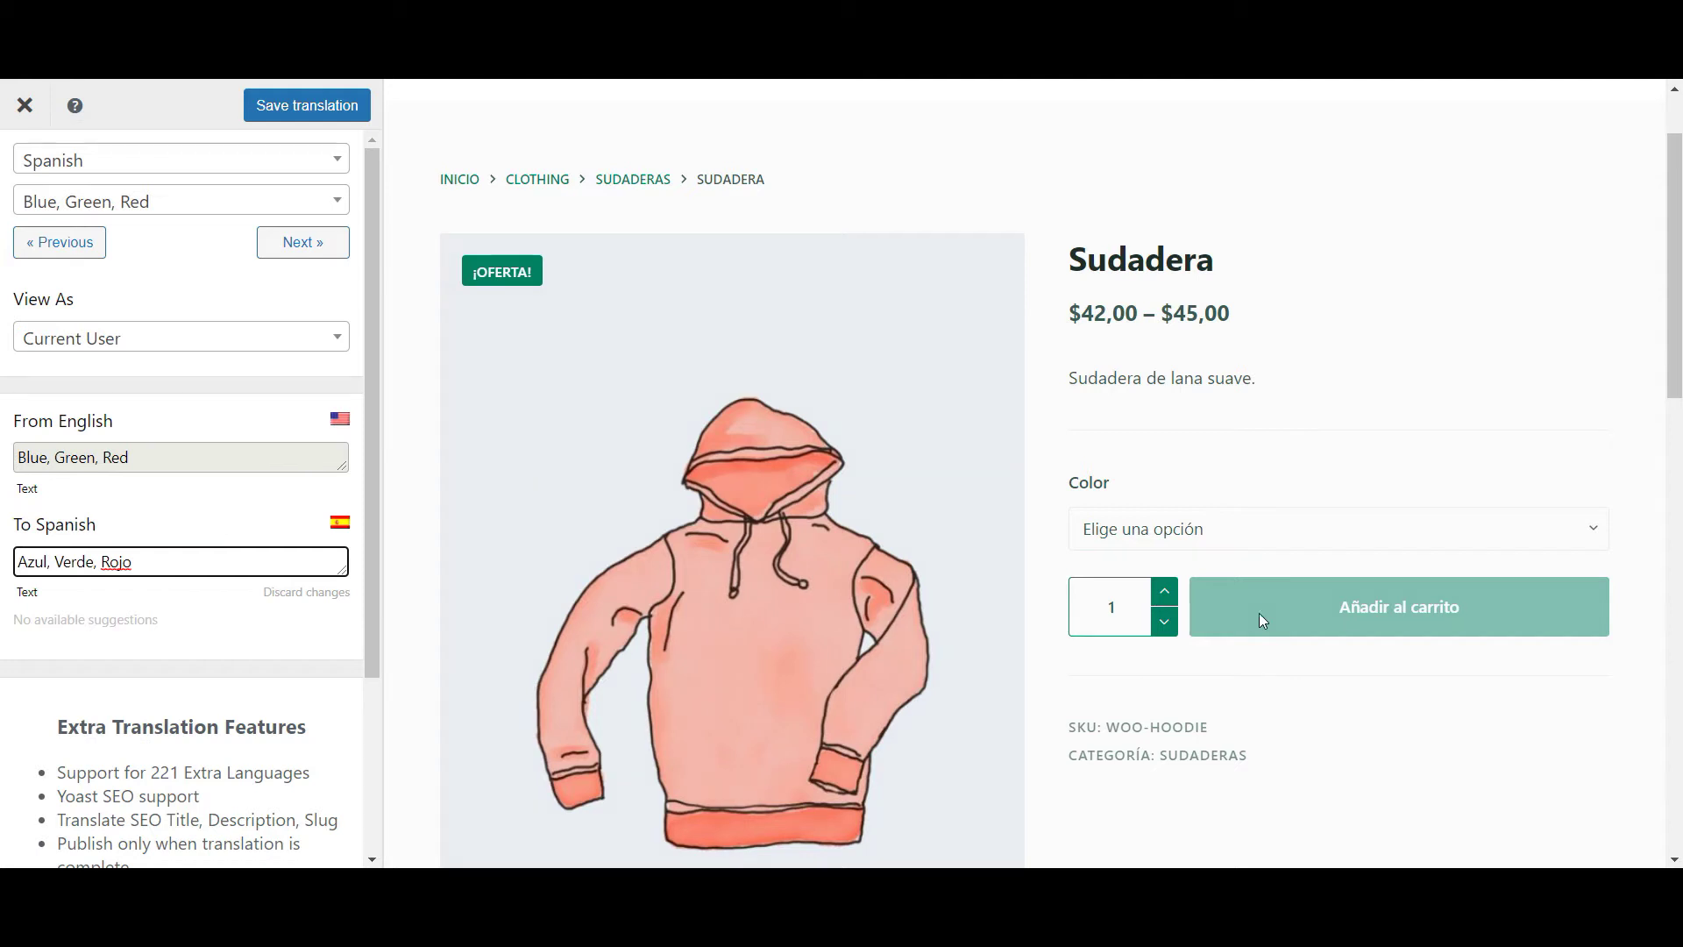
Select the Red variation and save 'Add to shopping cart' as the English Add to cart wording.
{"action": "left_click", "coordinate": [1251, 529]}
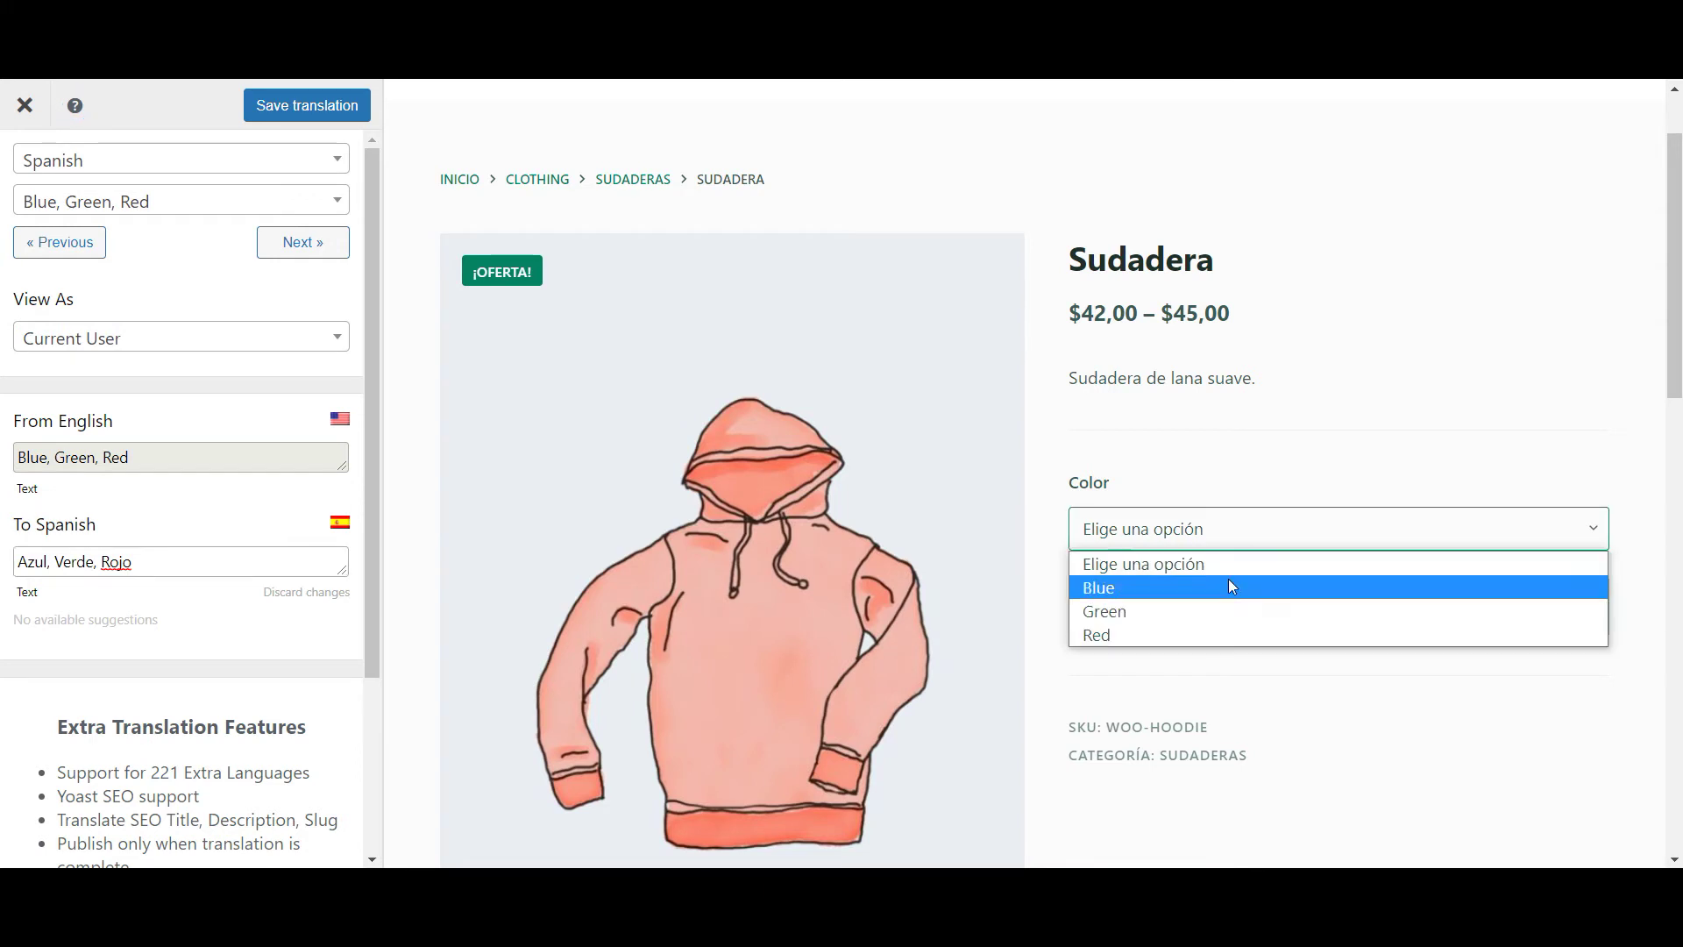
{"action": "left_click", "coordinate": [1217, 634]}
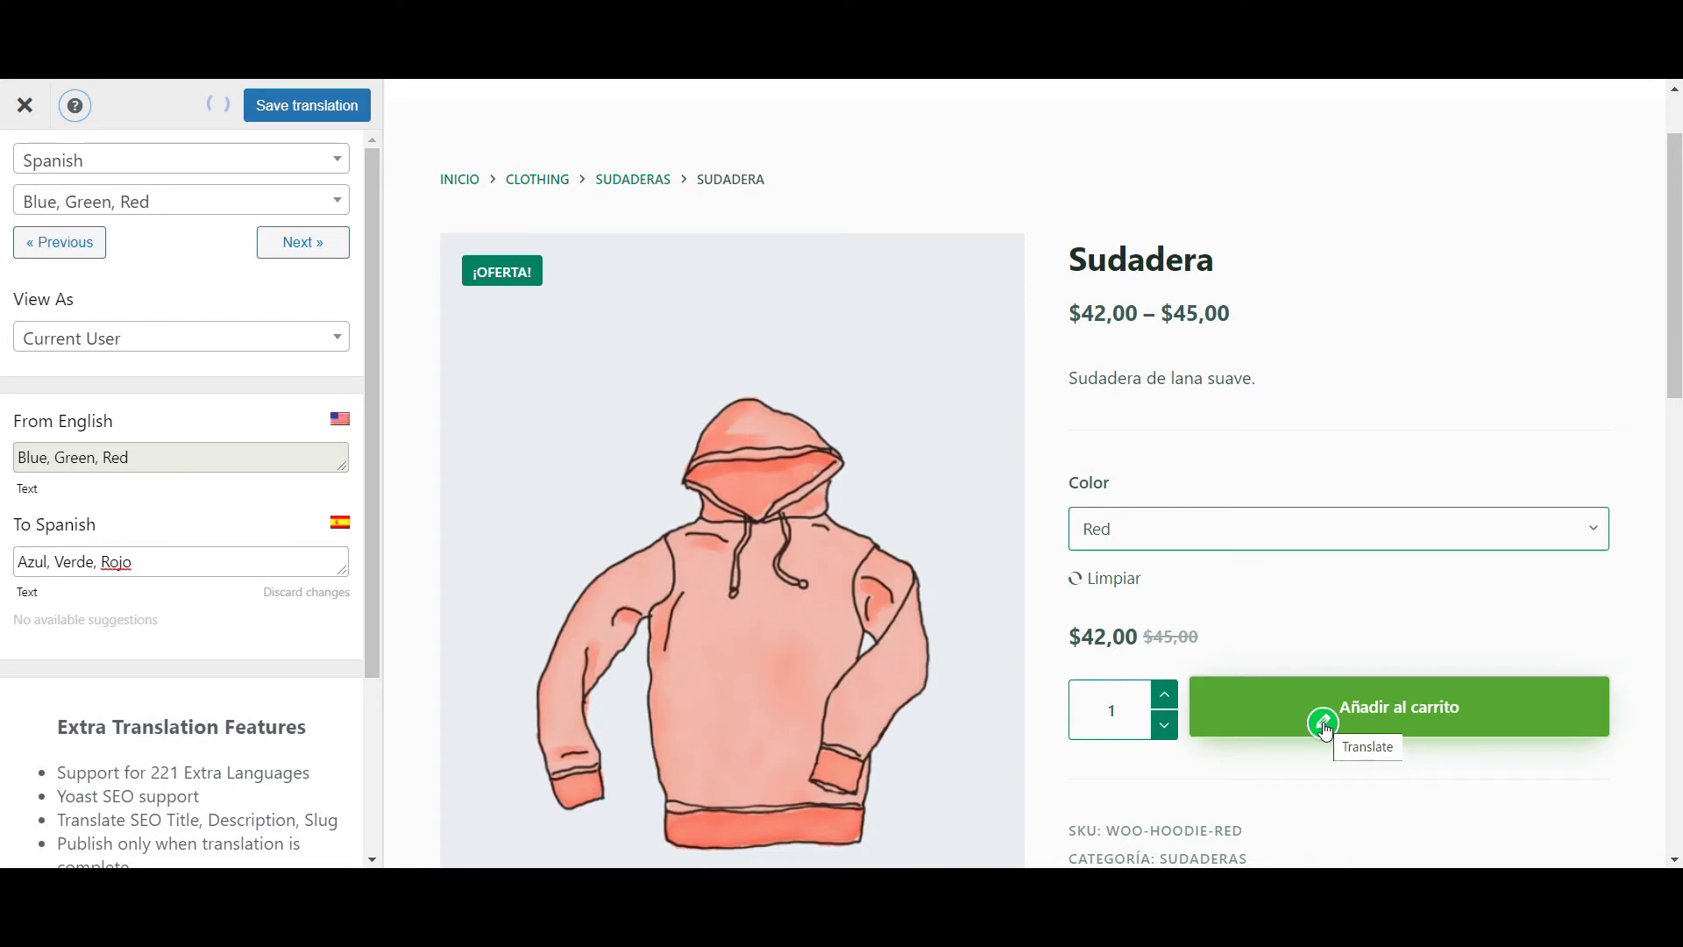
{"action": "left_click", "coordinate": [1325, 725]}
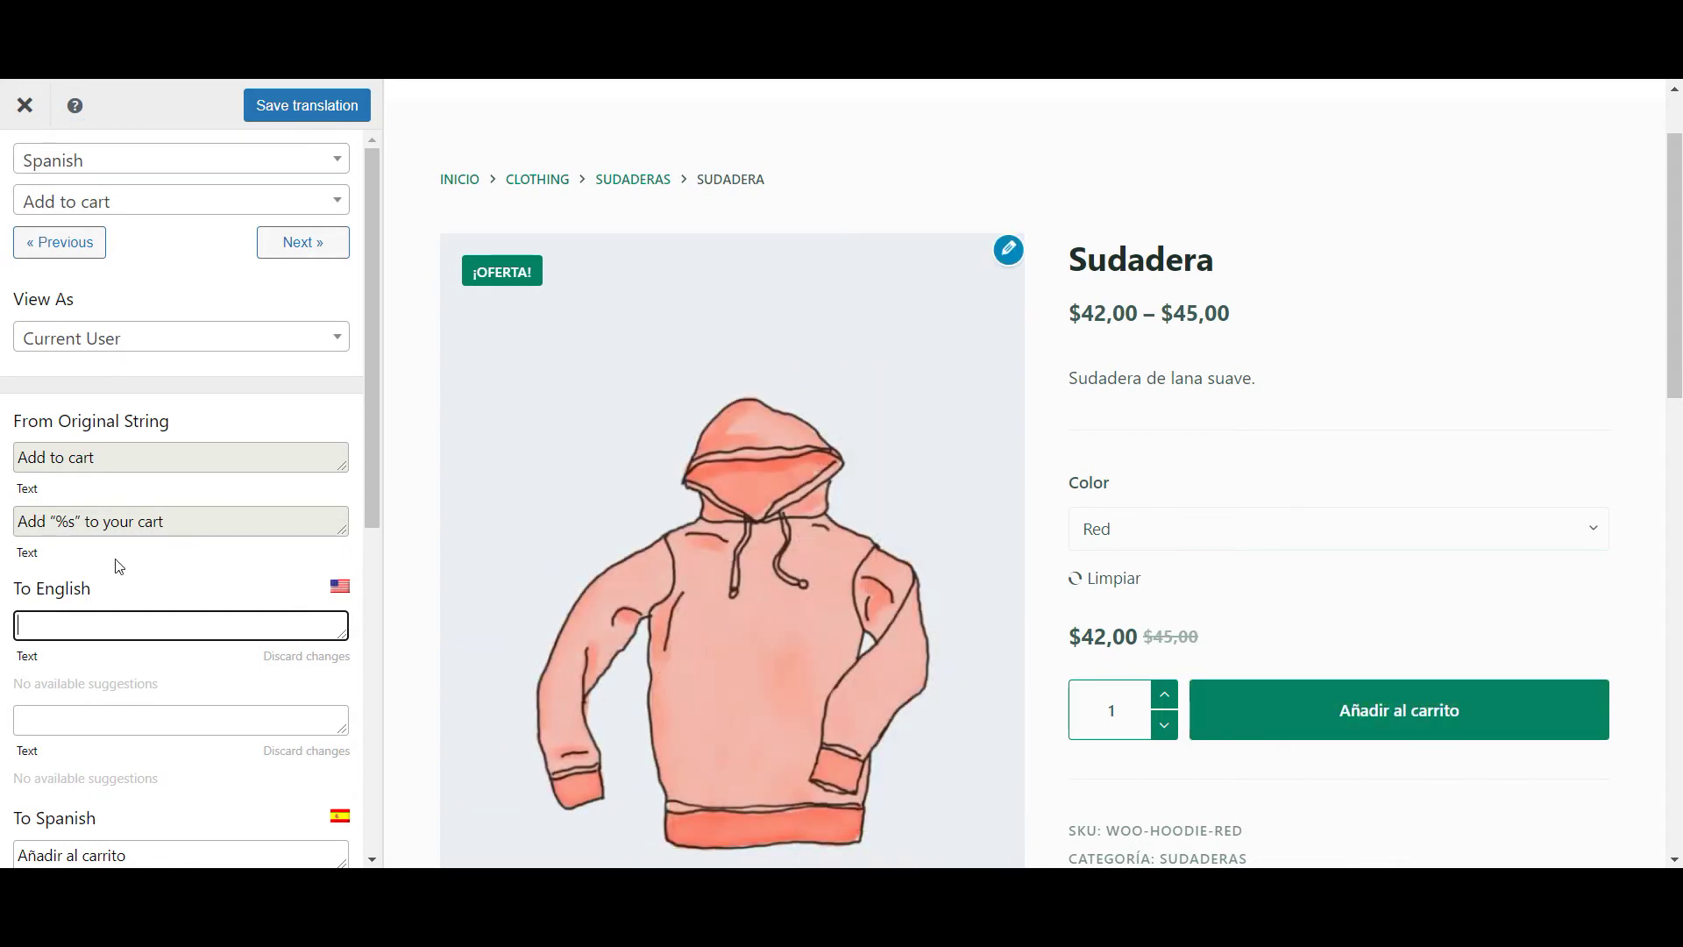
{"action": "left_click_drag", "start_coordinate": [91, 589], "coordinate": [13, 594]}
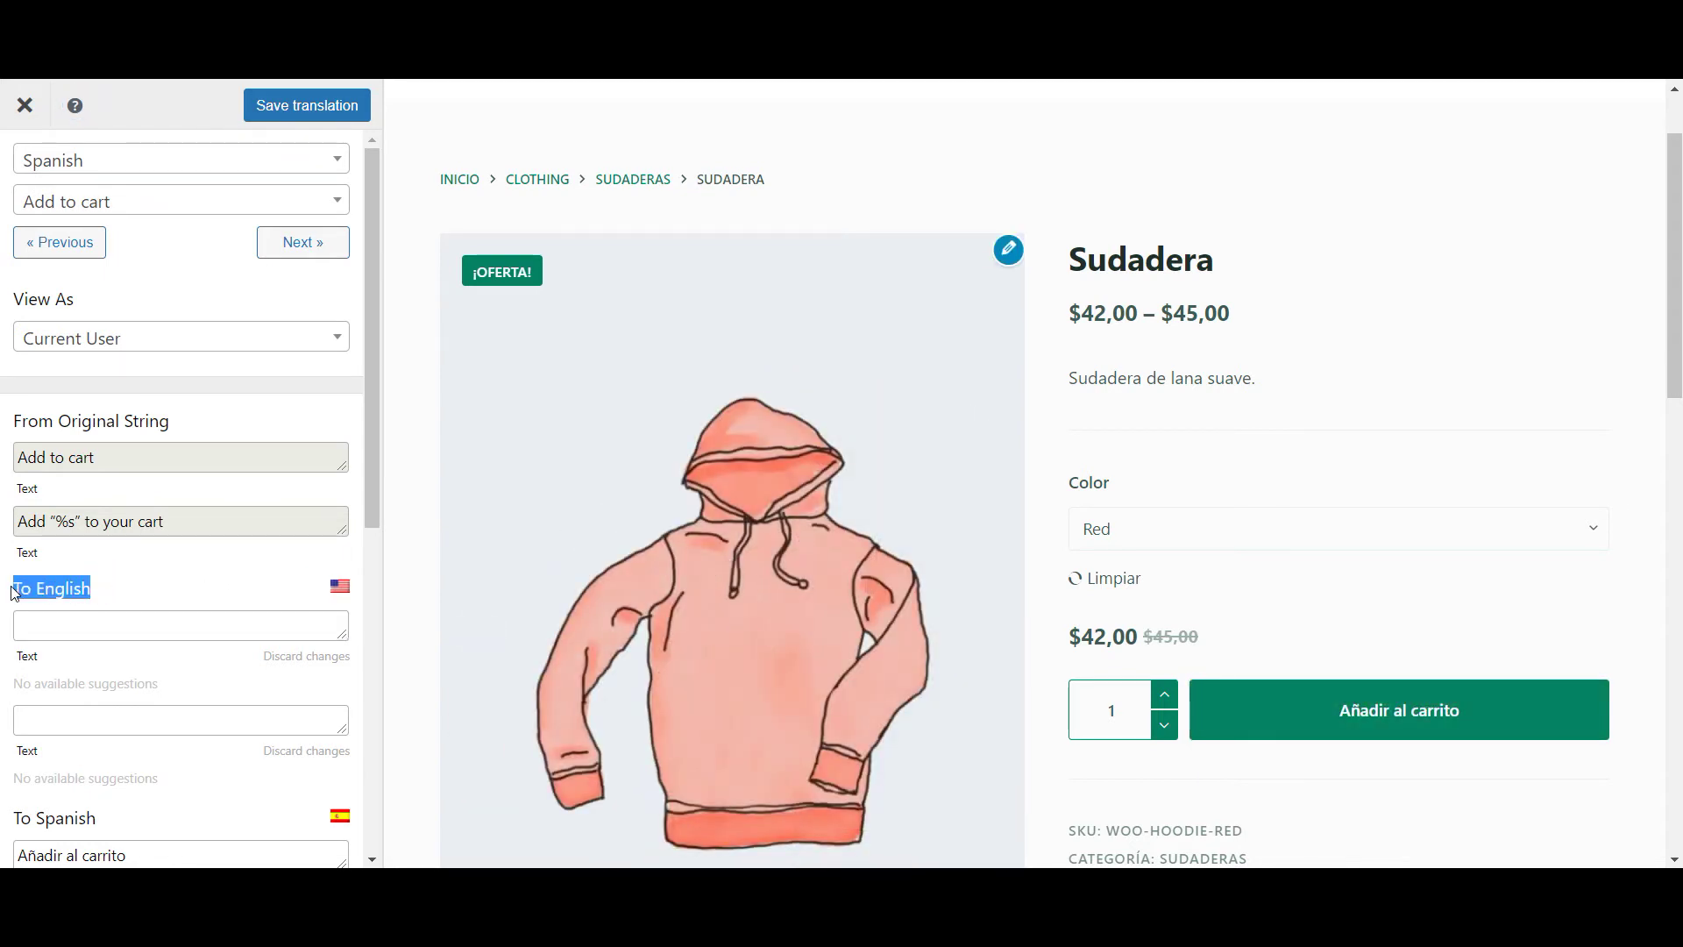
{"action": "left_click", "coordinate": [118, 591]}
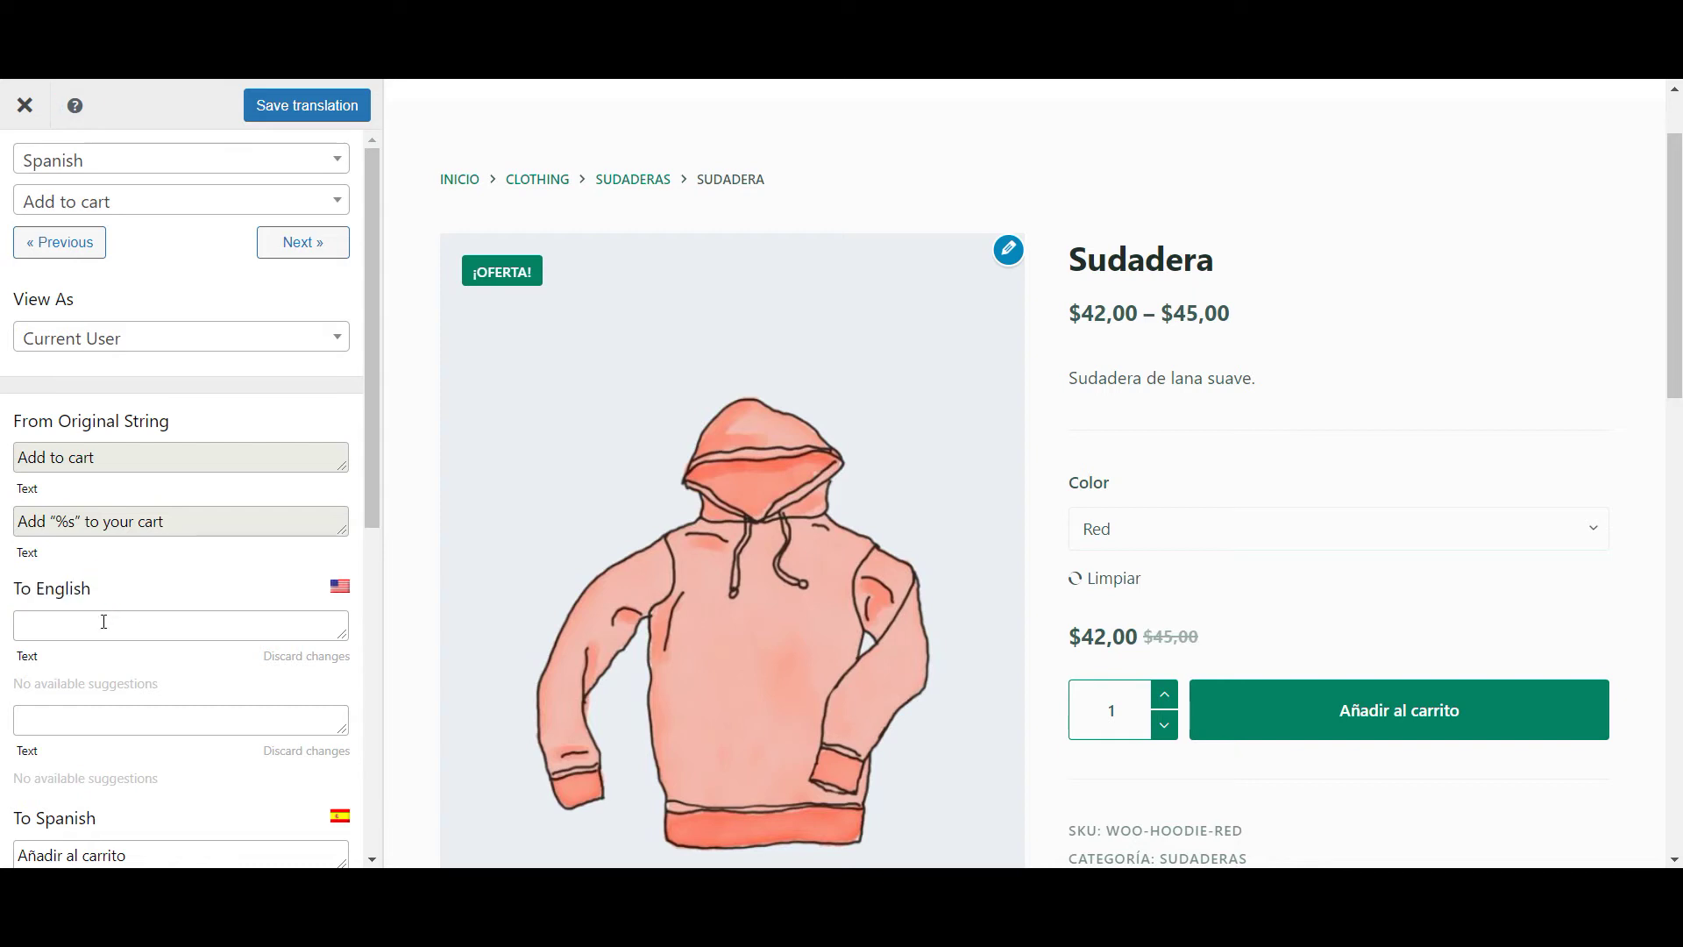
{"action": "left_click", "coordinate": [103, 622]}
{"action": "type", "text": "to shopping ca"}
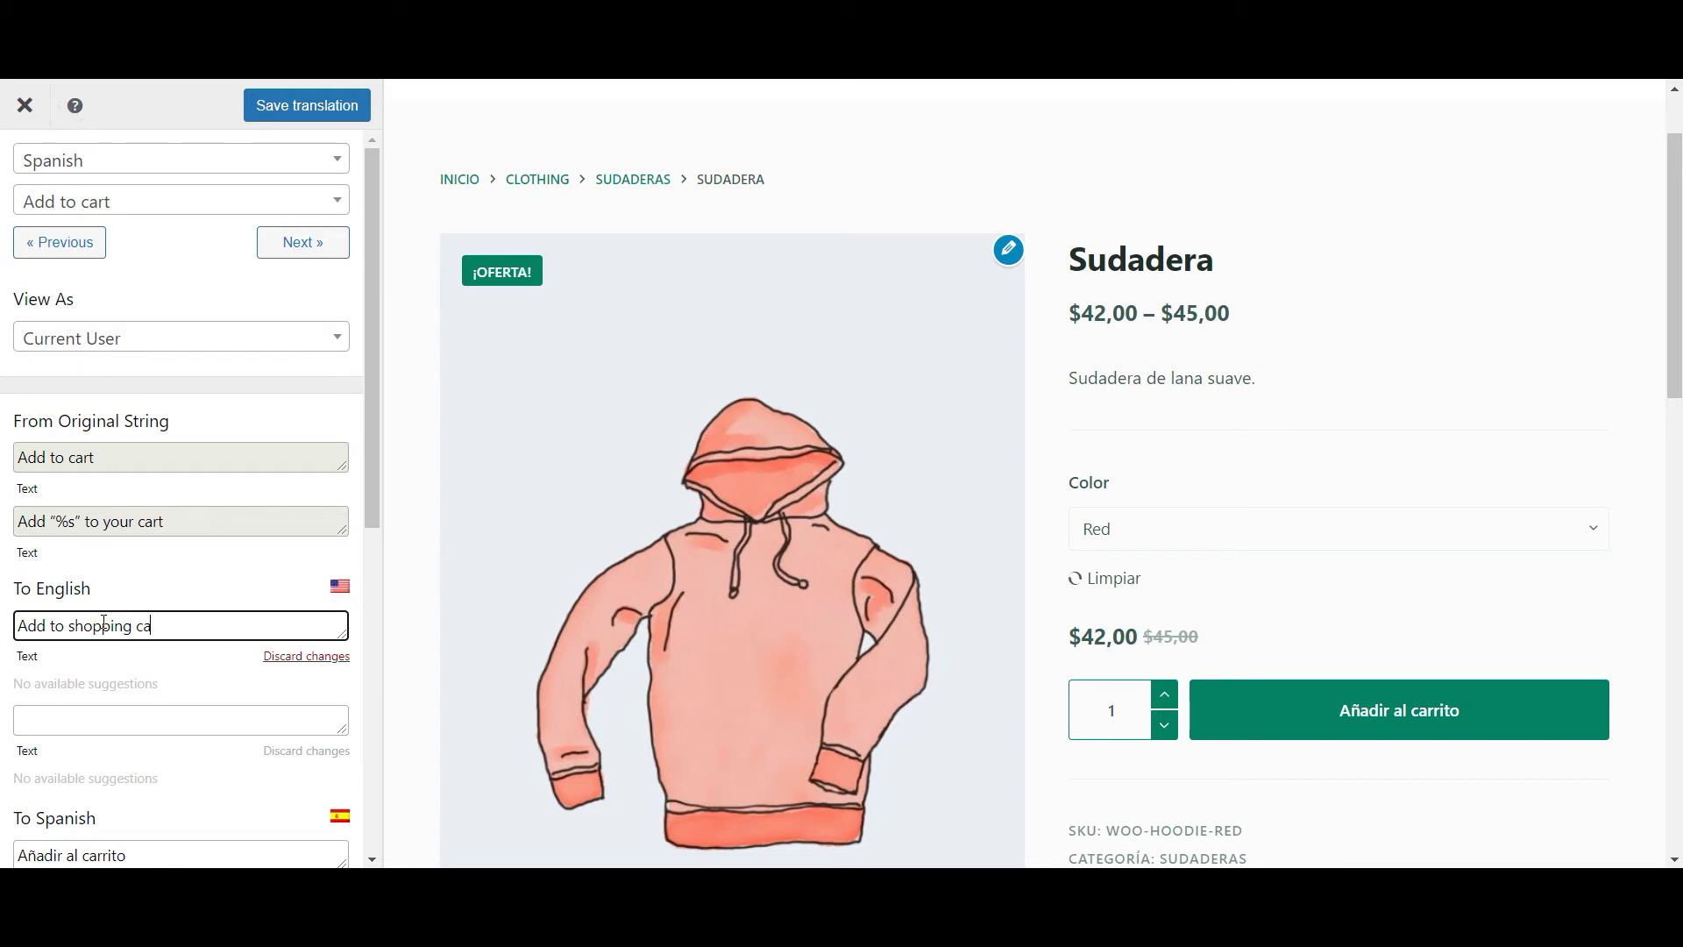
{"action": "type", "text": "rt"}
{"action": "key", "text": "ctrl+s"}
{"action": "left_click", "coordinate": [1096, 534]}
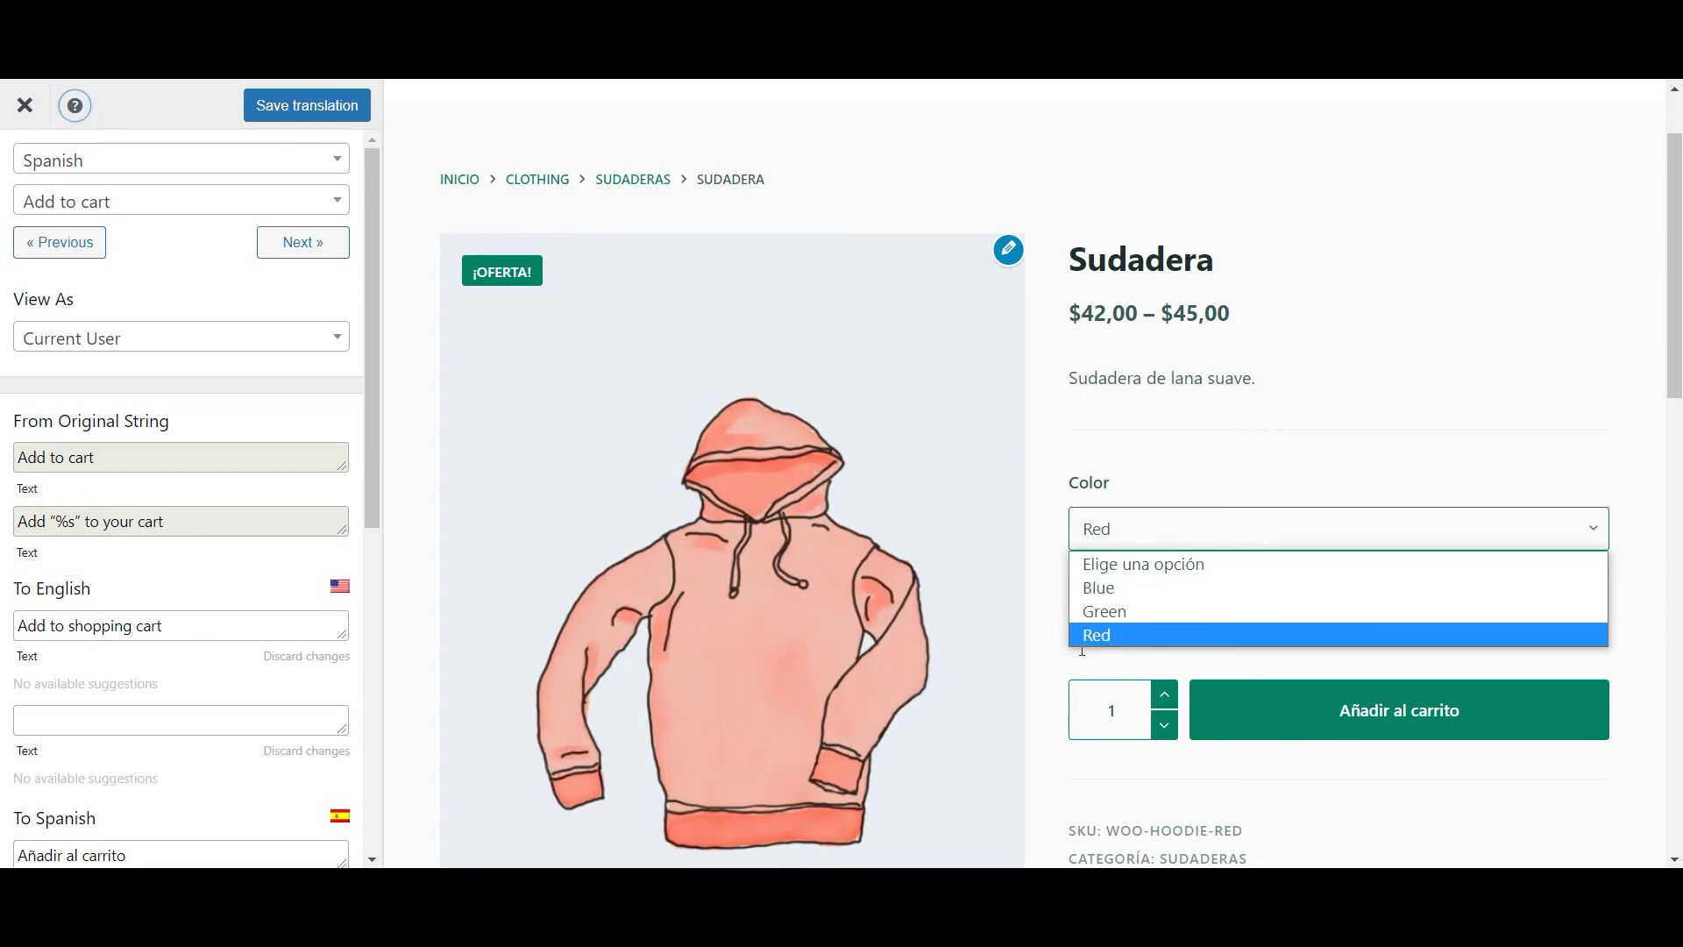
Translate the colour strings Blue, Green and Red as Azul, Verde and Rojo, saving each.
{"action": "left_click", "coordinate": [1138, 633]}
{"action": "left_click", "coordinate": [204, 198]}
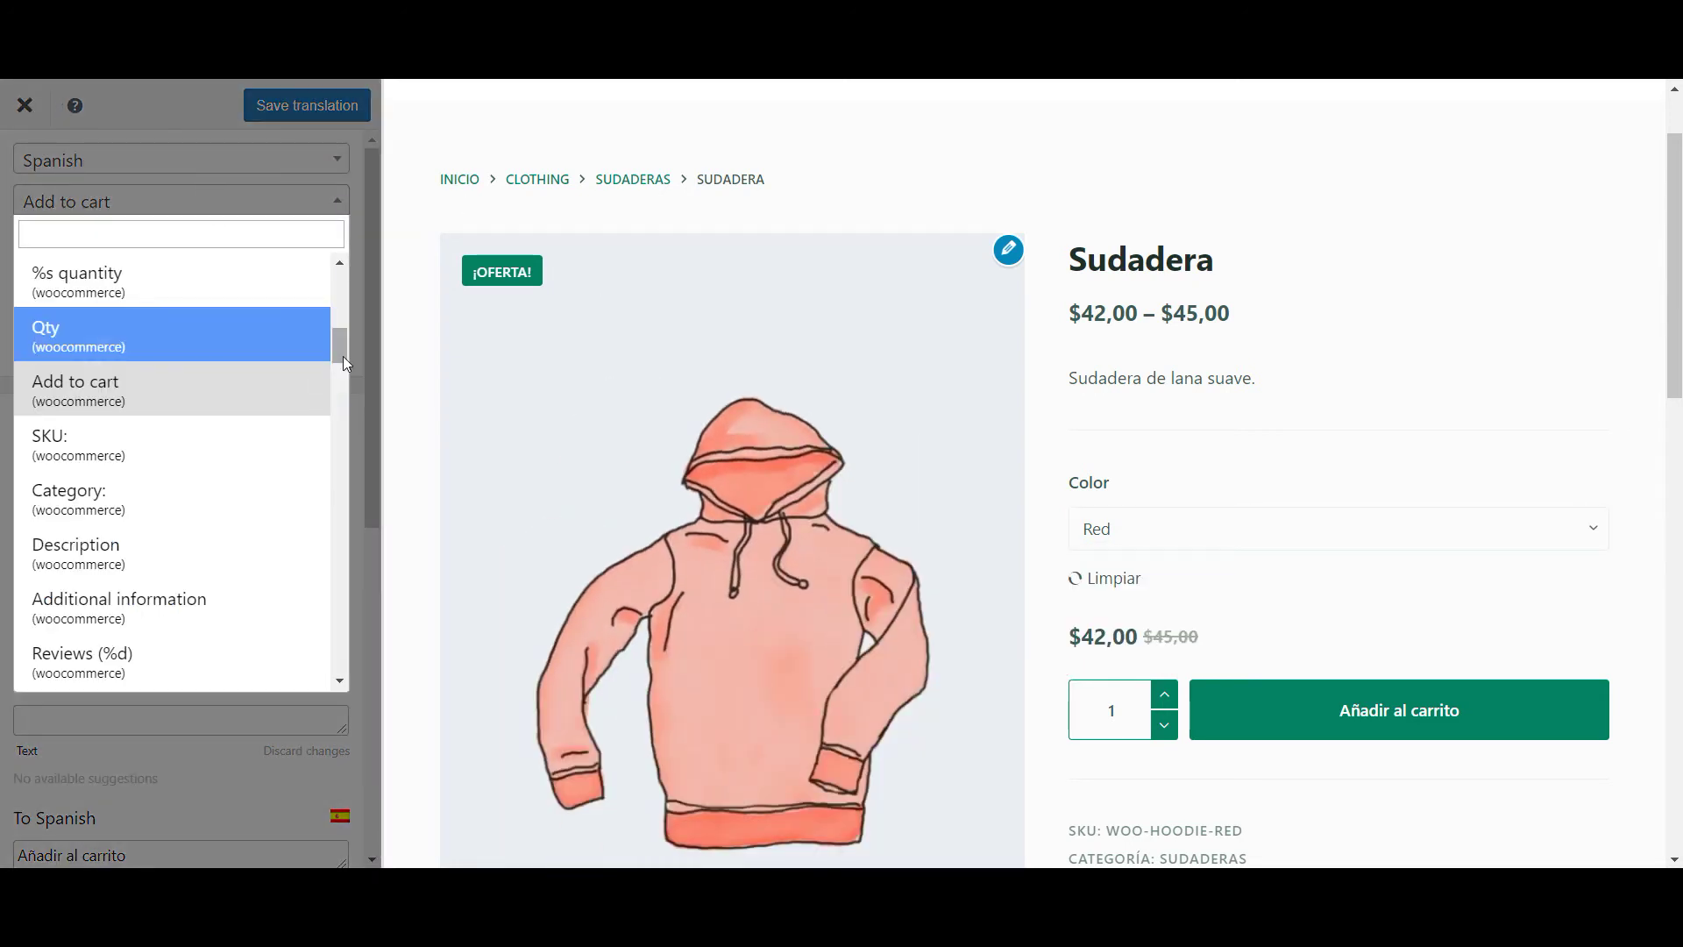
{"action": "left_click_drag", "start_coordinate": [342, 355], "coordinate": [339, 583]}
{"action": "left_click", "coordinate": [245, 446]}
{"action": "type", "text": "Azul"}
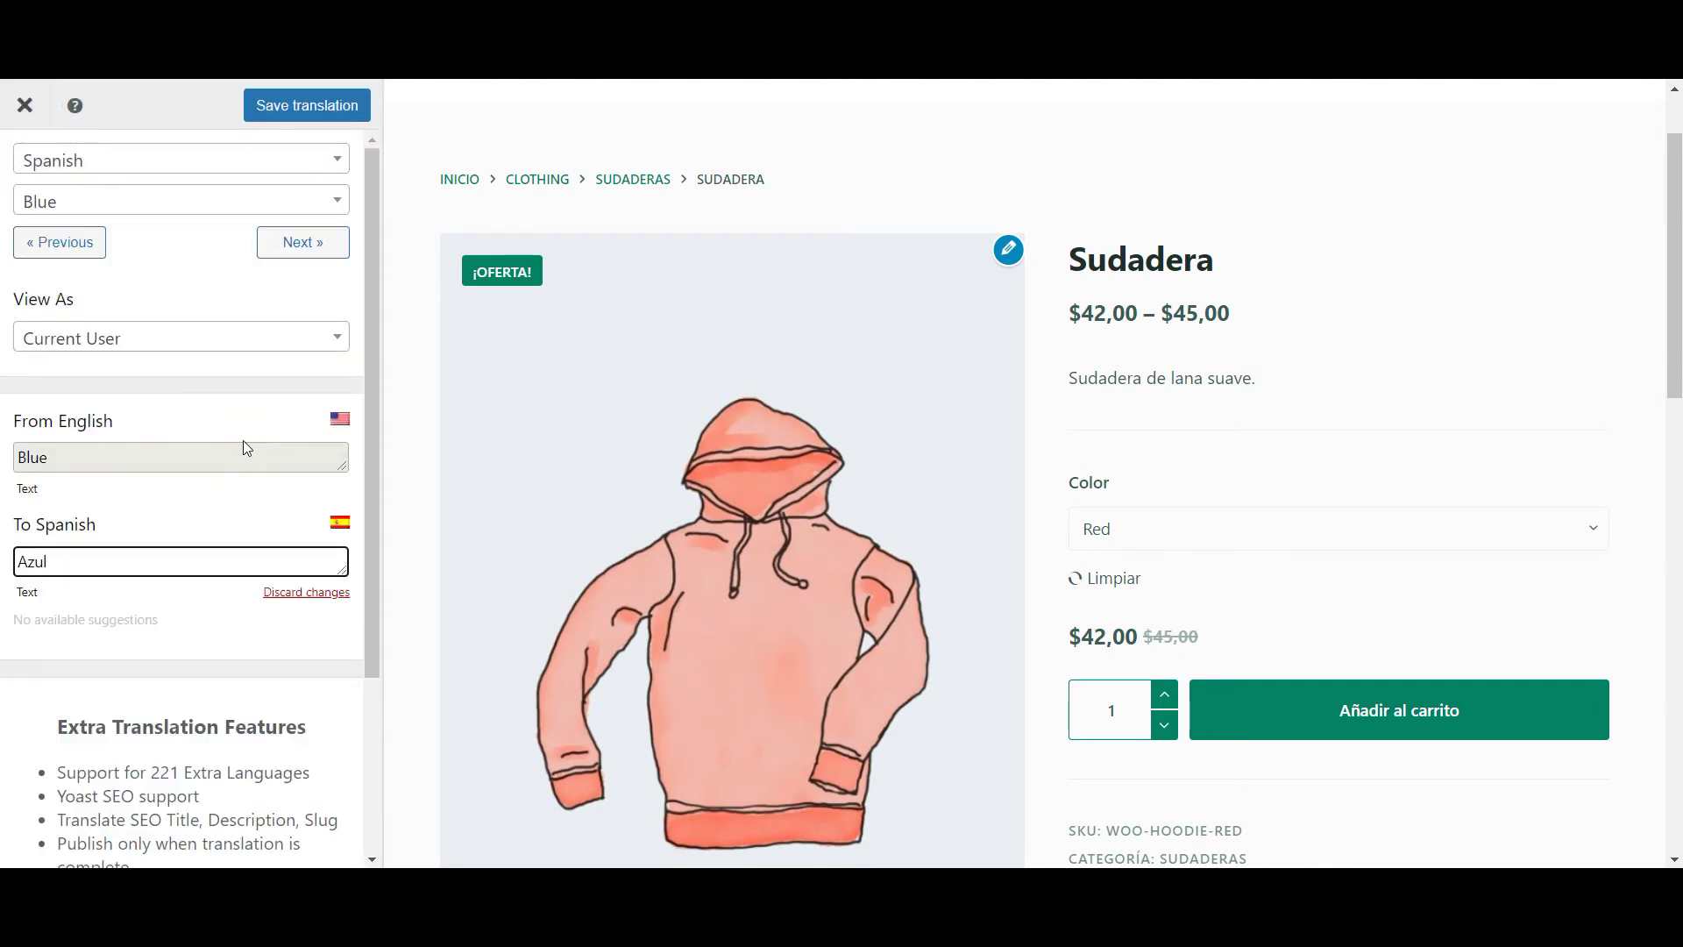
{"action": "key", "text": "ctrl+s"}
{"action": "left_click", "coordinate": [211, 201]}
{"action": "left_click", "coordinate": [149, 361]}
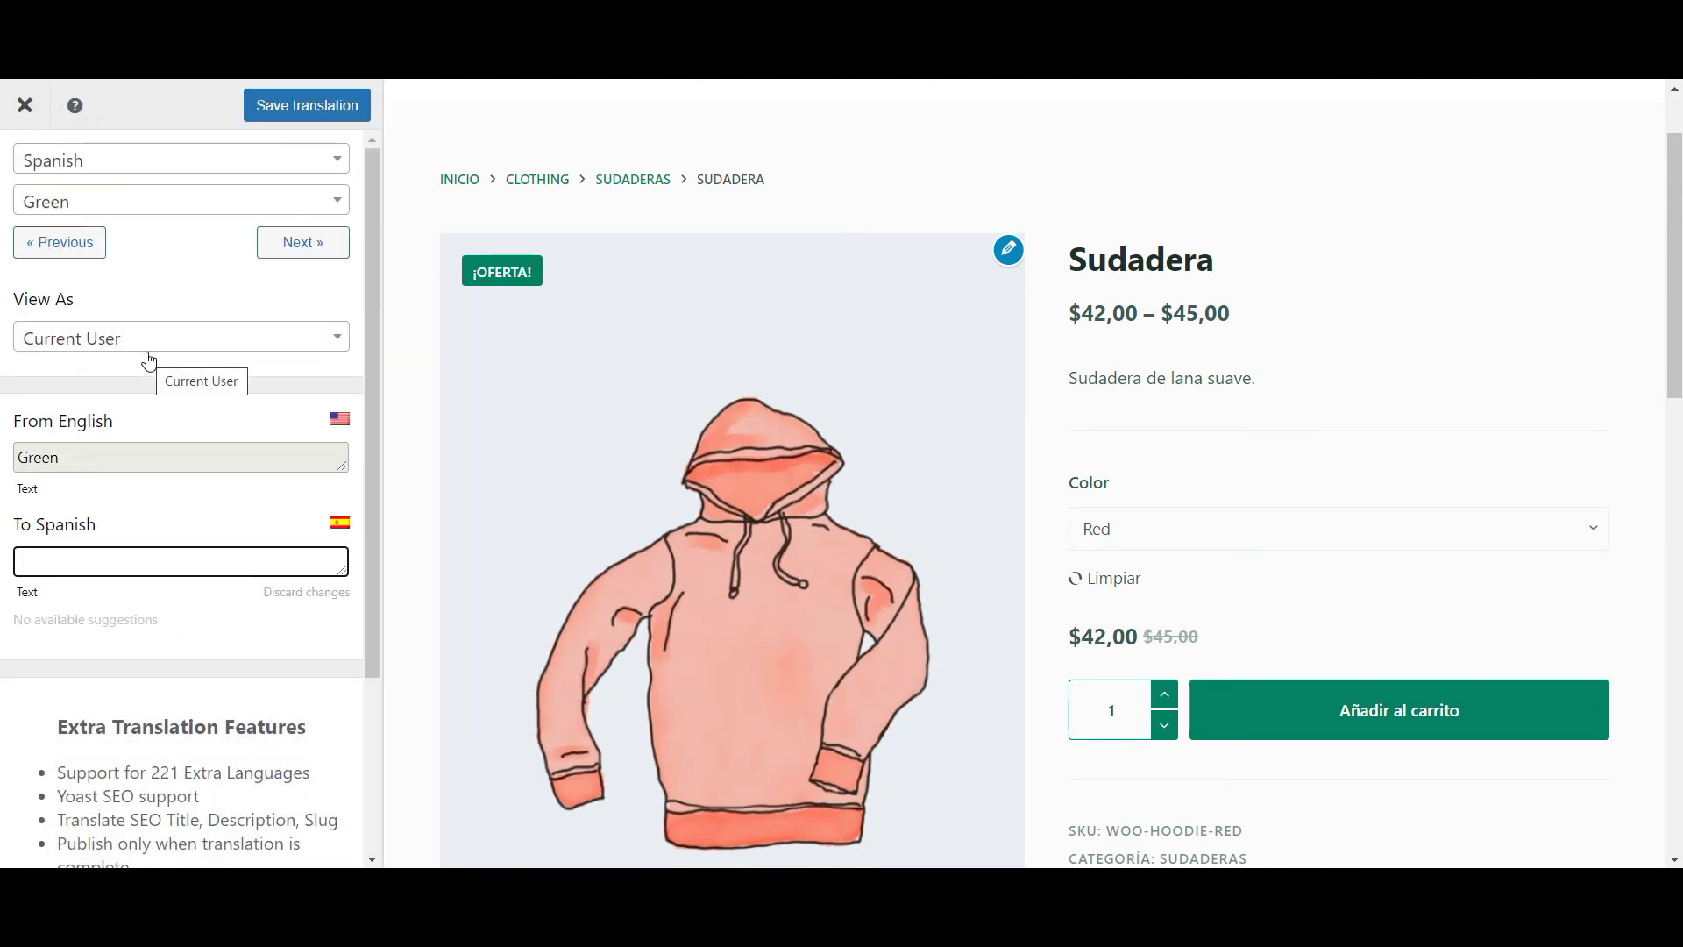
{"action": "type", "text": "Verde"}
{"action": "key", "text": "ctrl+s"}
{"action": "left_click", "coordinate": [179, 200]}
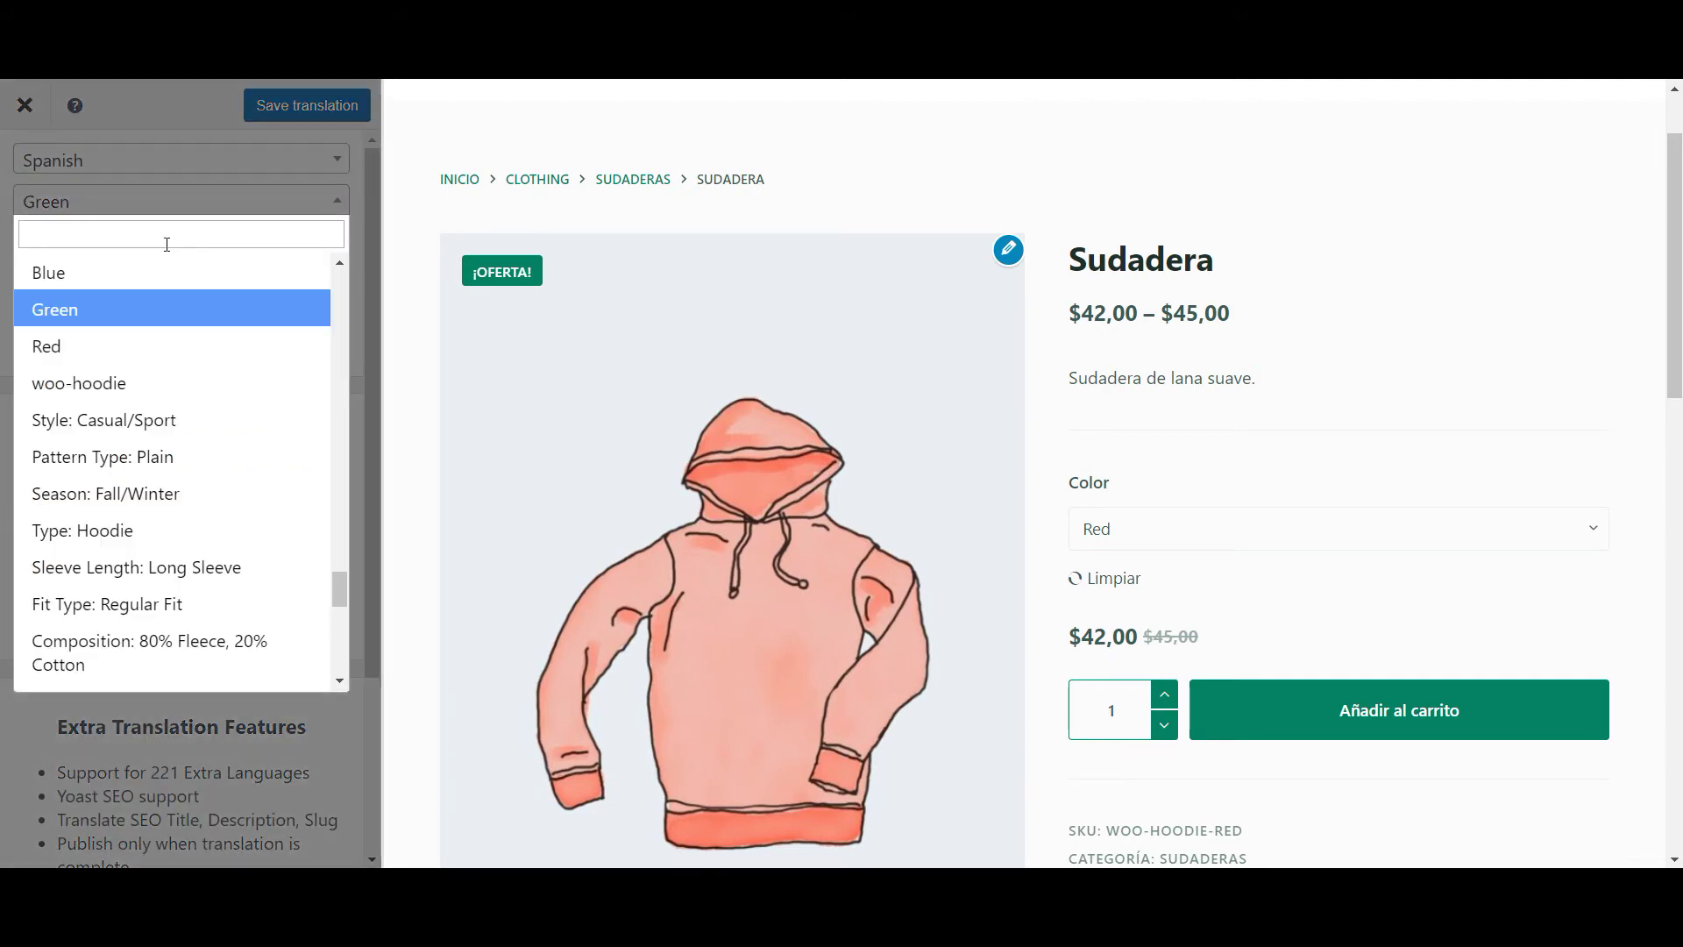
{"action": "left_click", "coordinate": [139, 344]}
{"action": "type", "text": "Rojo"}
{"action": "key", "text": "ctrl+s"}
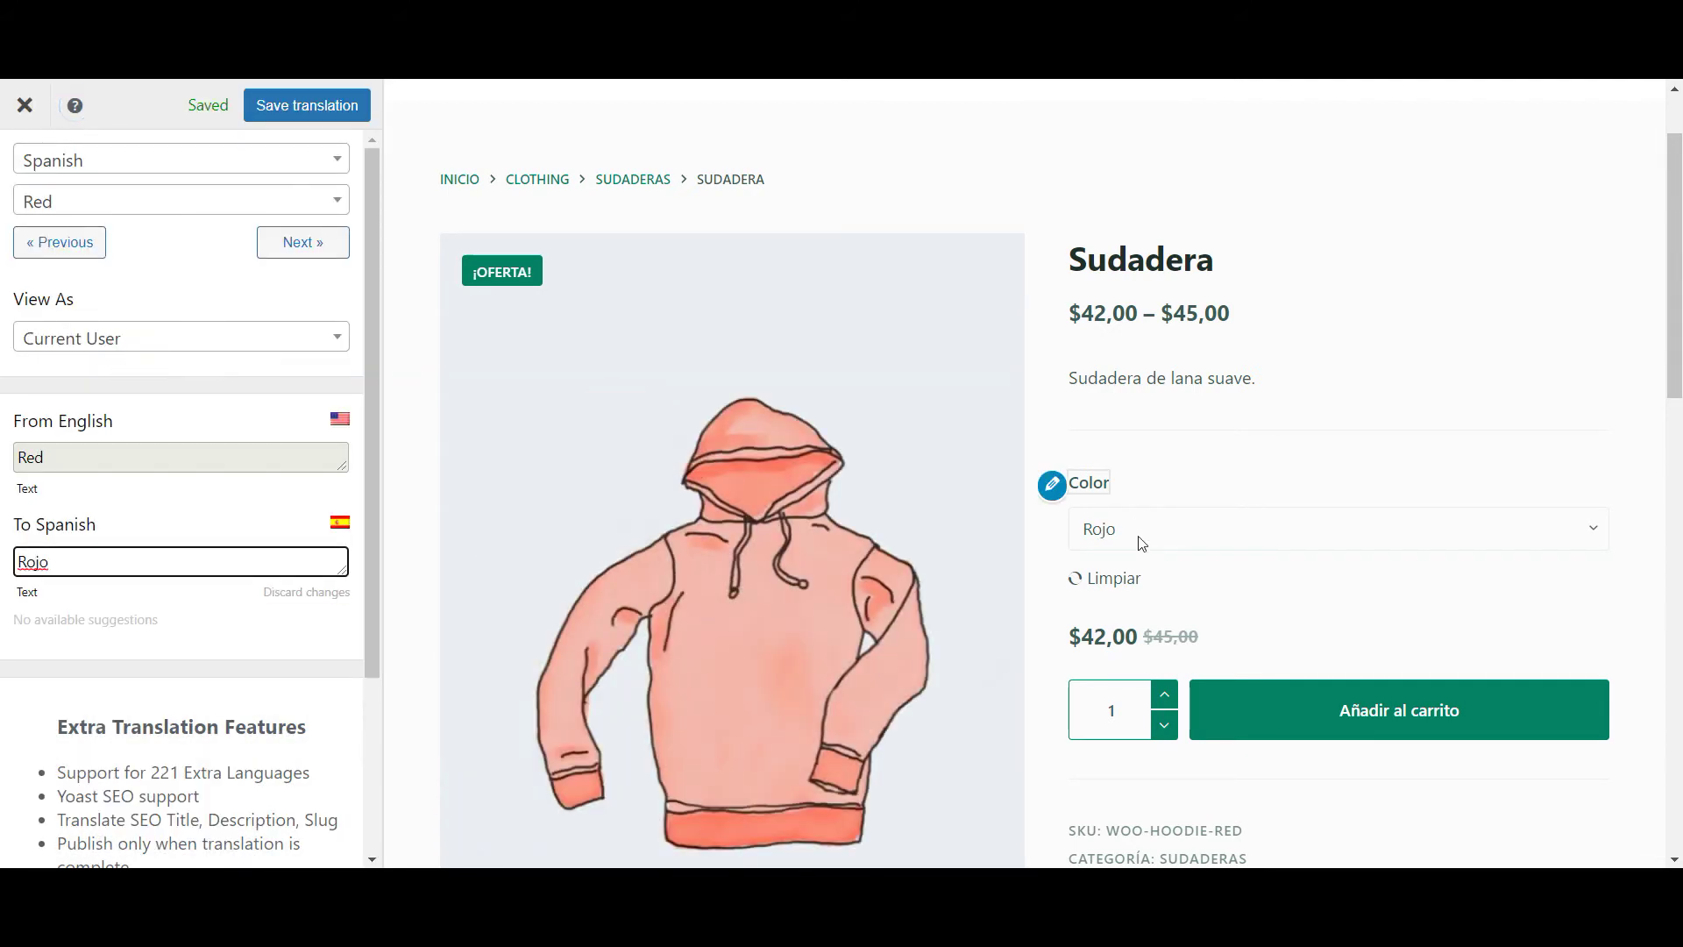
Choose Rojo in the Color dropdown and add the Sudadera to the cart.
{"action": "left_click", "coordinate": [1139, 537]}
{"action": "left_click", "coordinate": [1138, 636]}
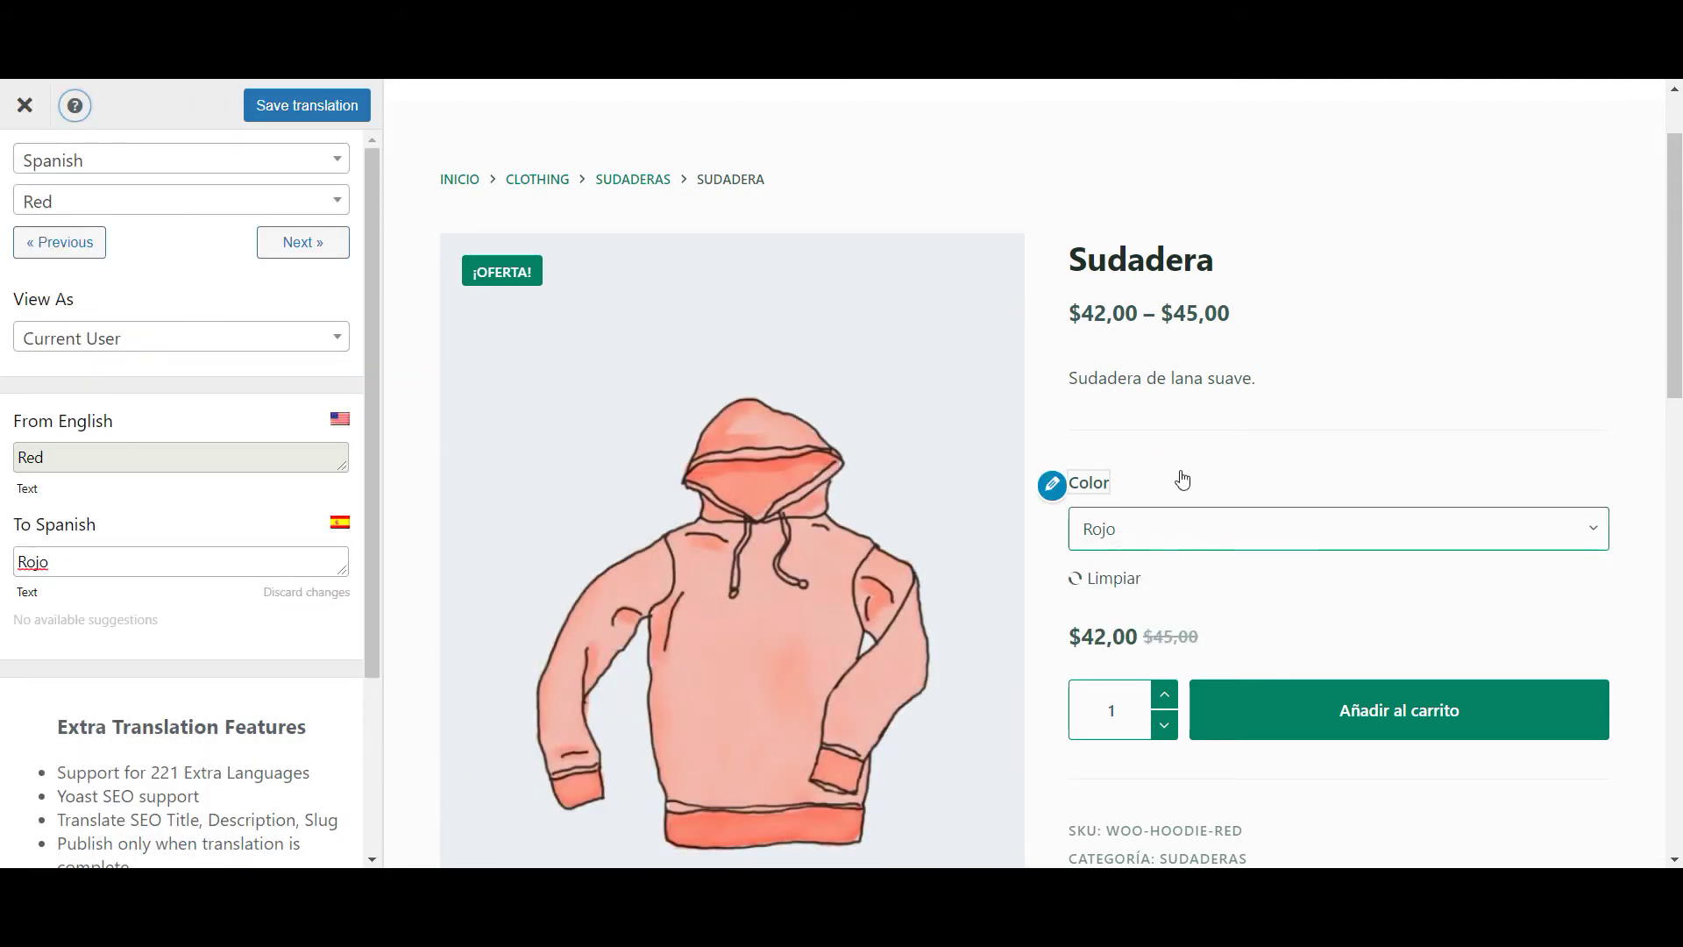
{"action": "left_click", "coordinate": [1312, 709]}
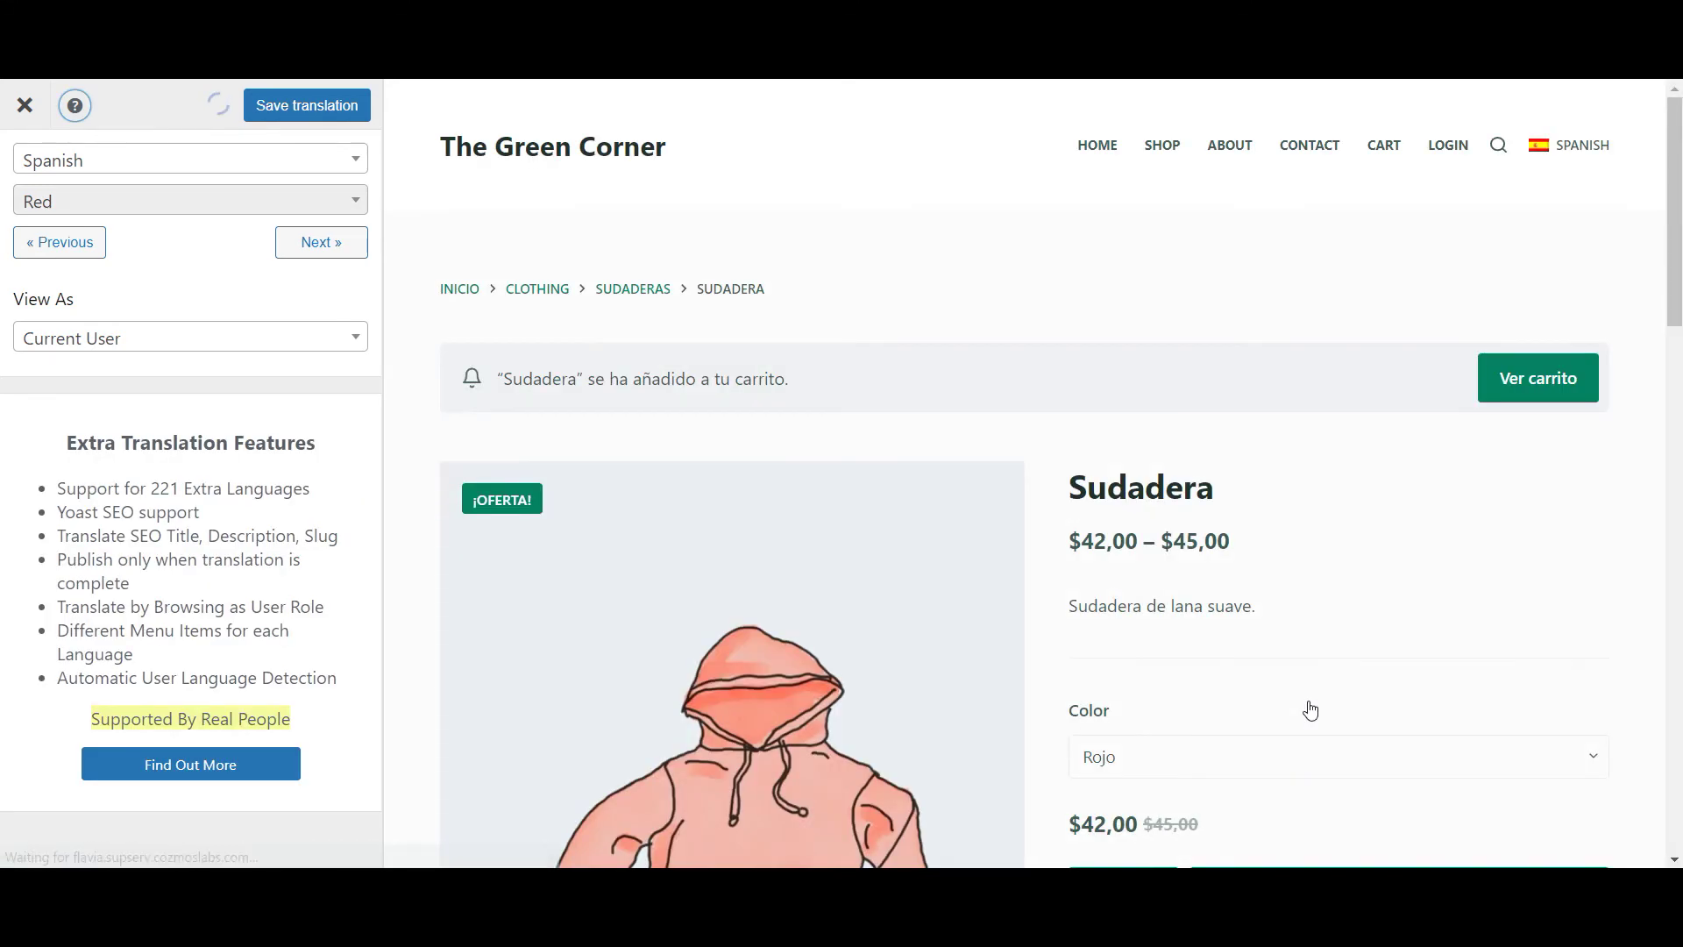
Add the red Sudadera hoodie to the cart.
{"action": "left_click", "coordinate": [1485, 395]}
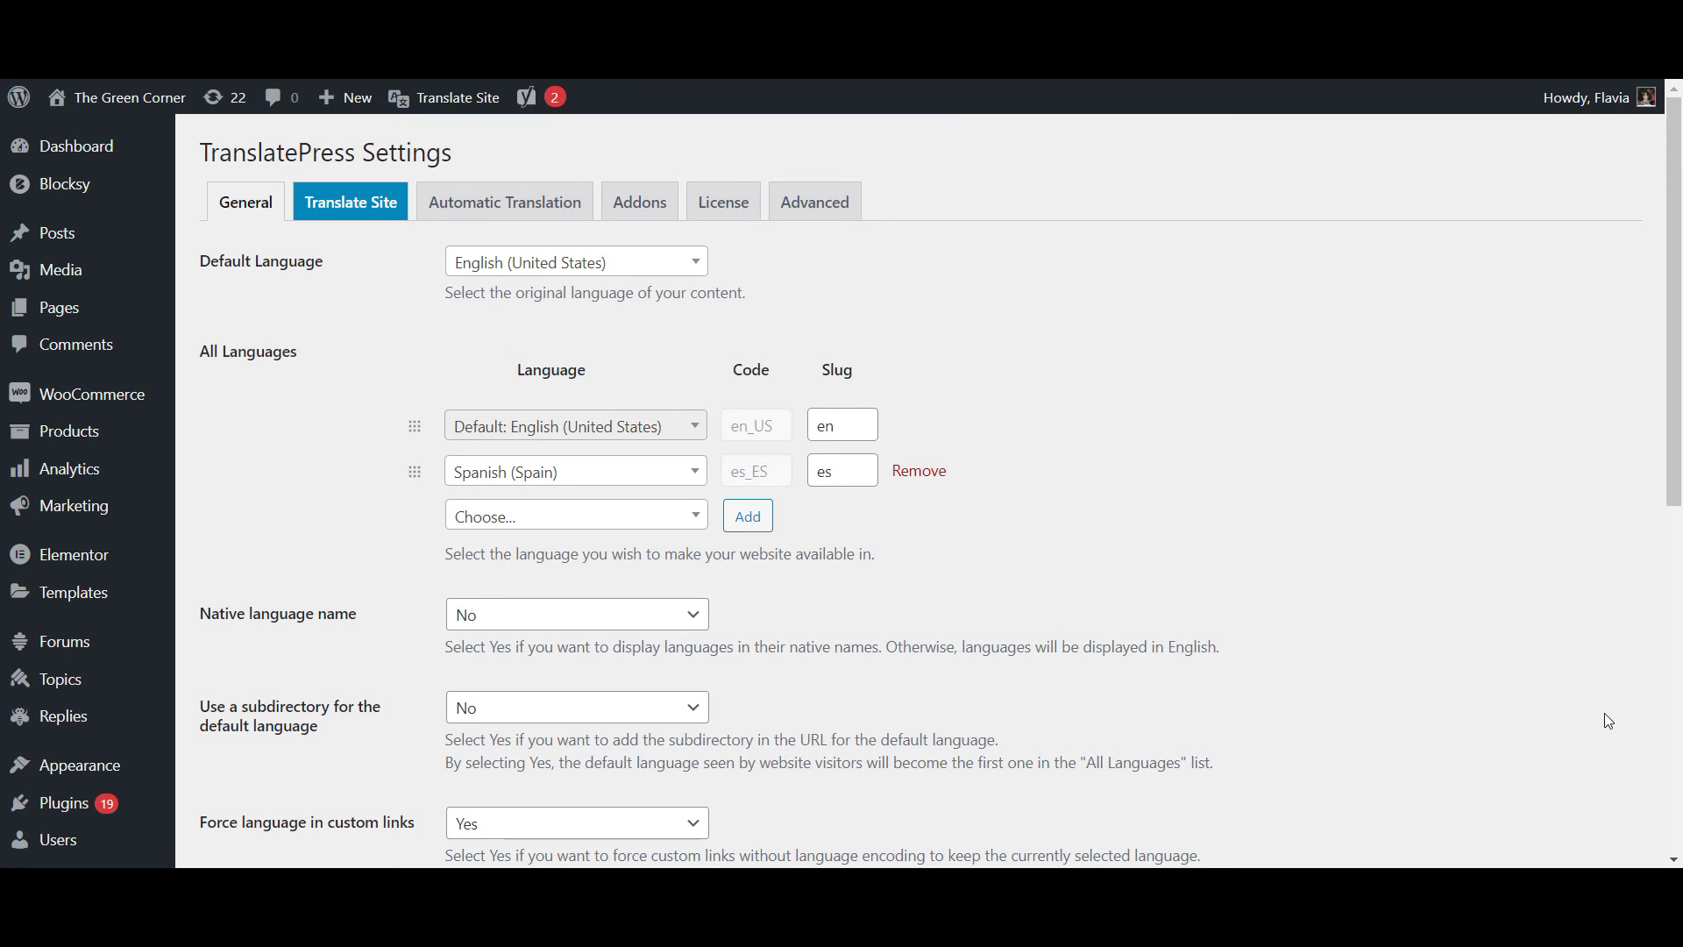
Activate the SEO Pack add-on, then load the page's meta Description string for translation.
{"action": "left_click", "coordinate": [647, 216]}
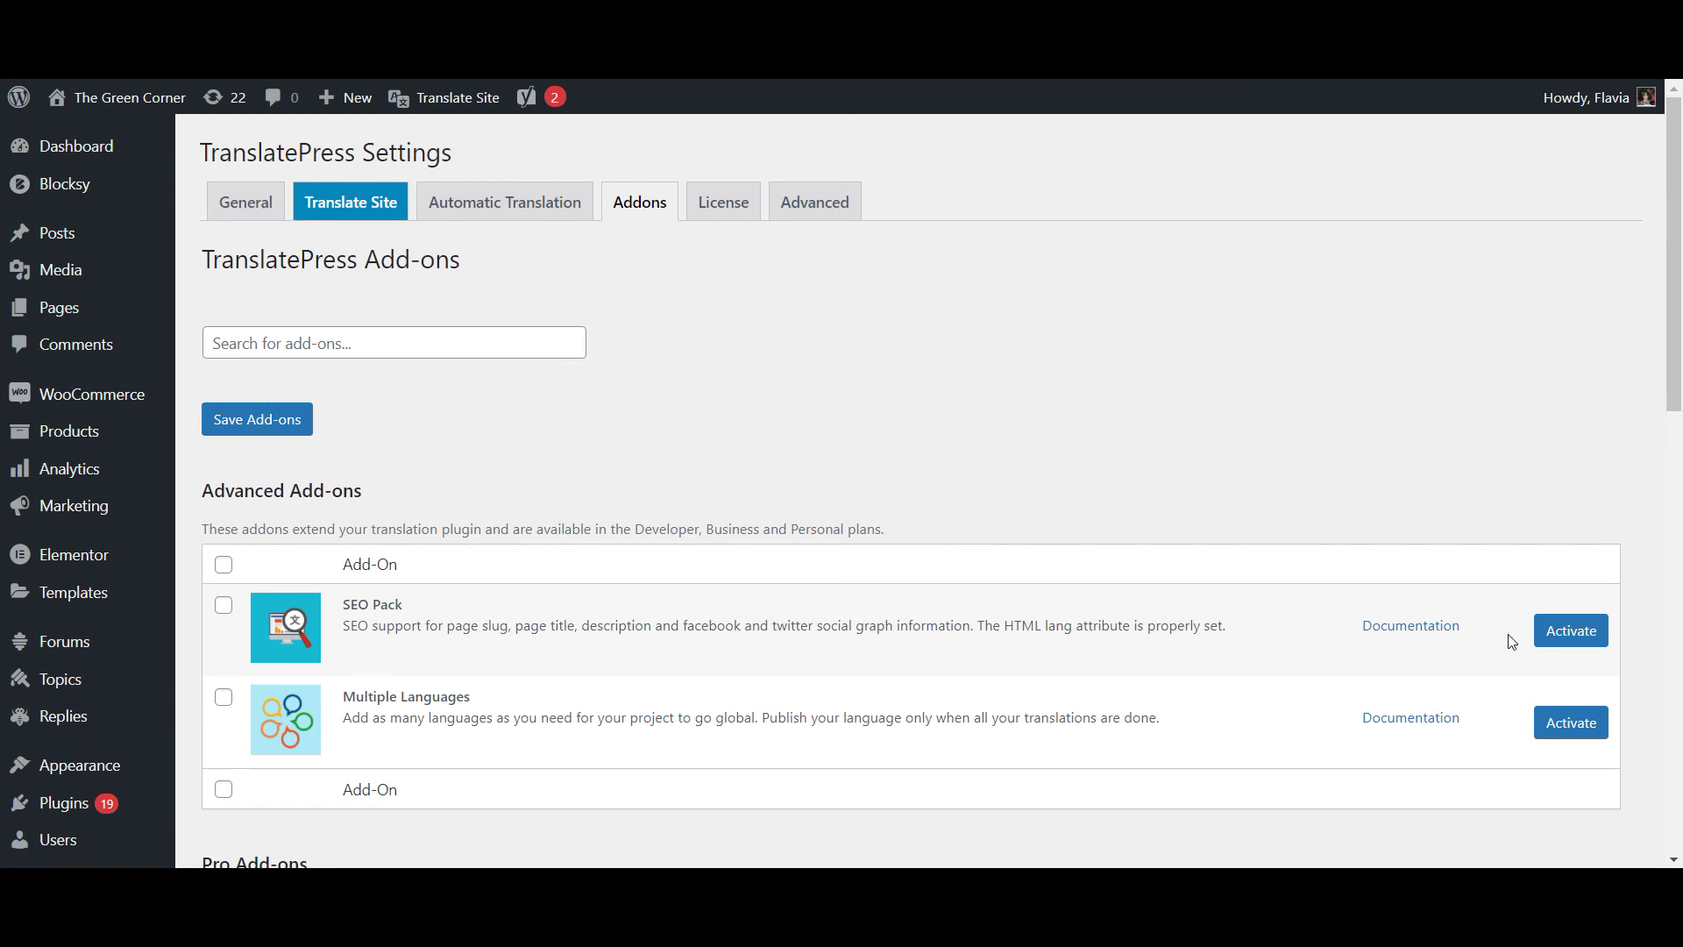
{"action": "left_click", "coordinate": [1565, 635]}
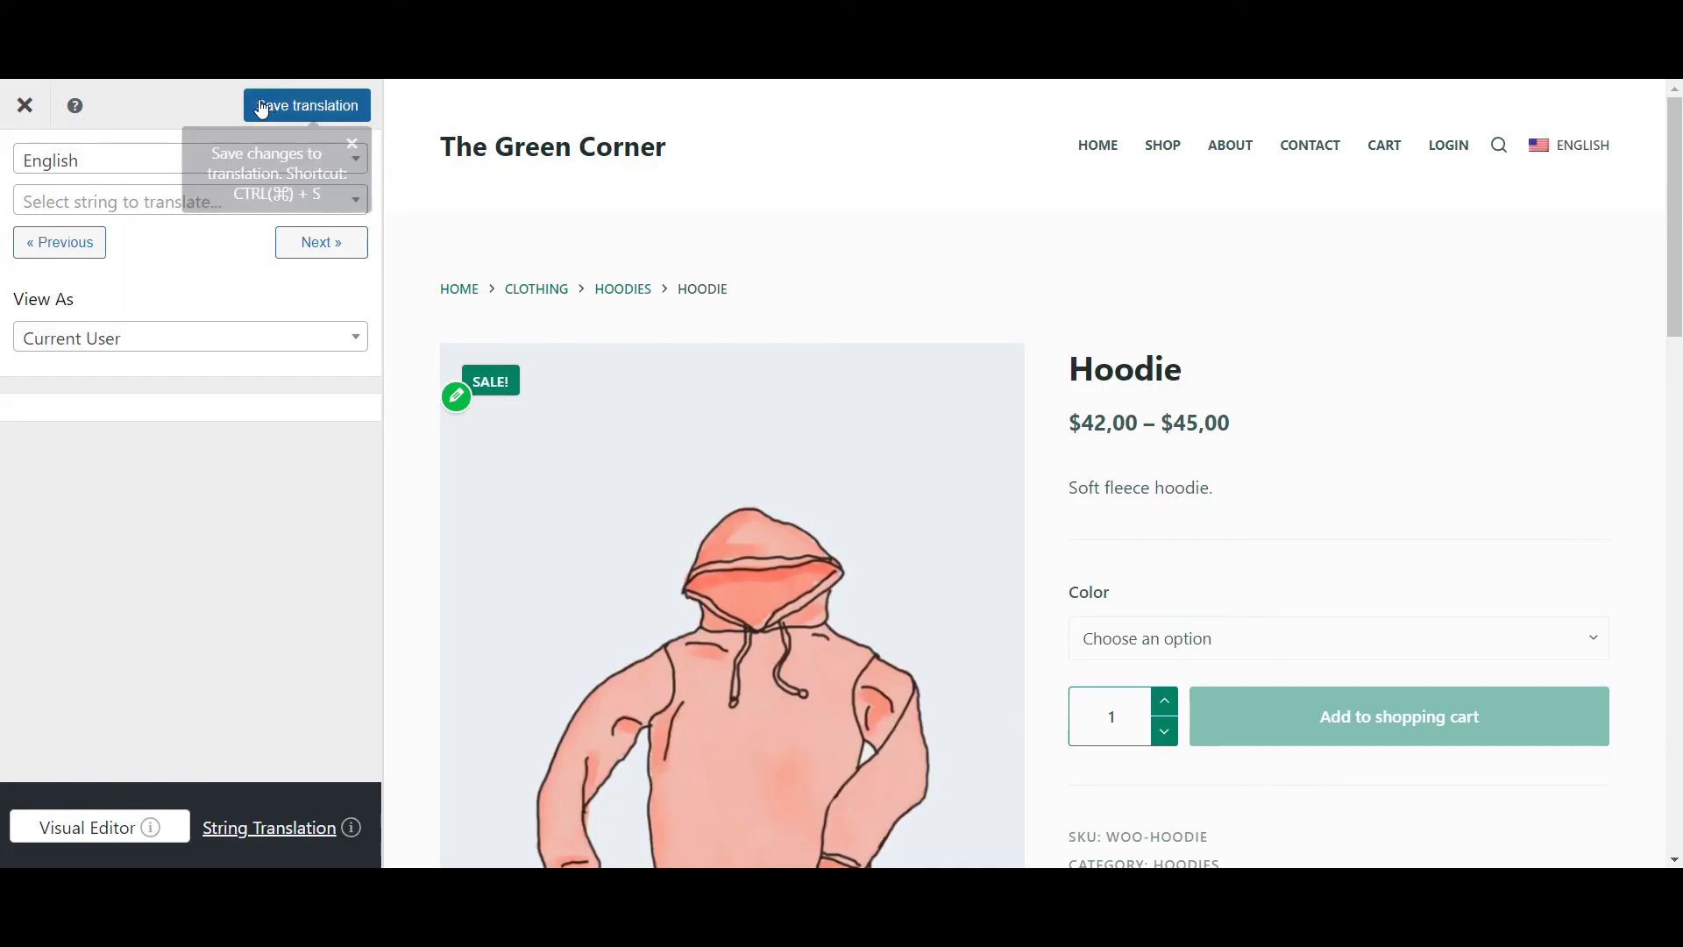
{"action": "left_click", "coordinate": [149, 206]}
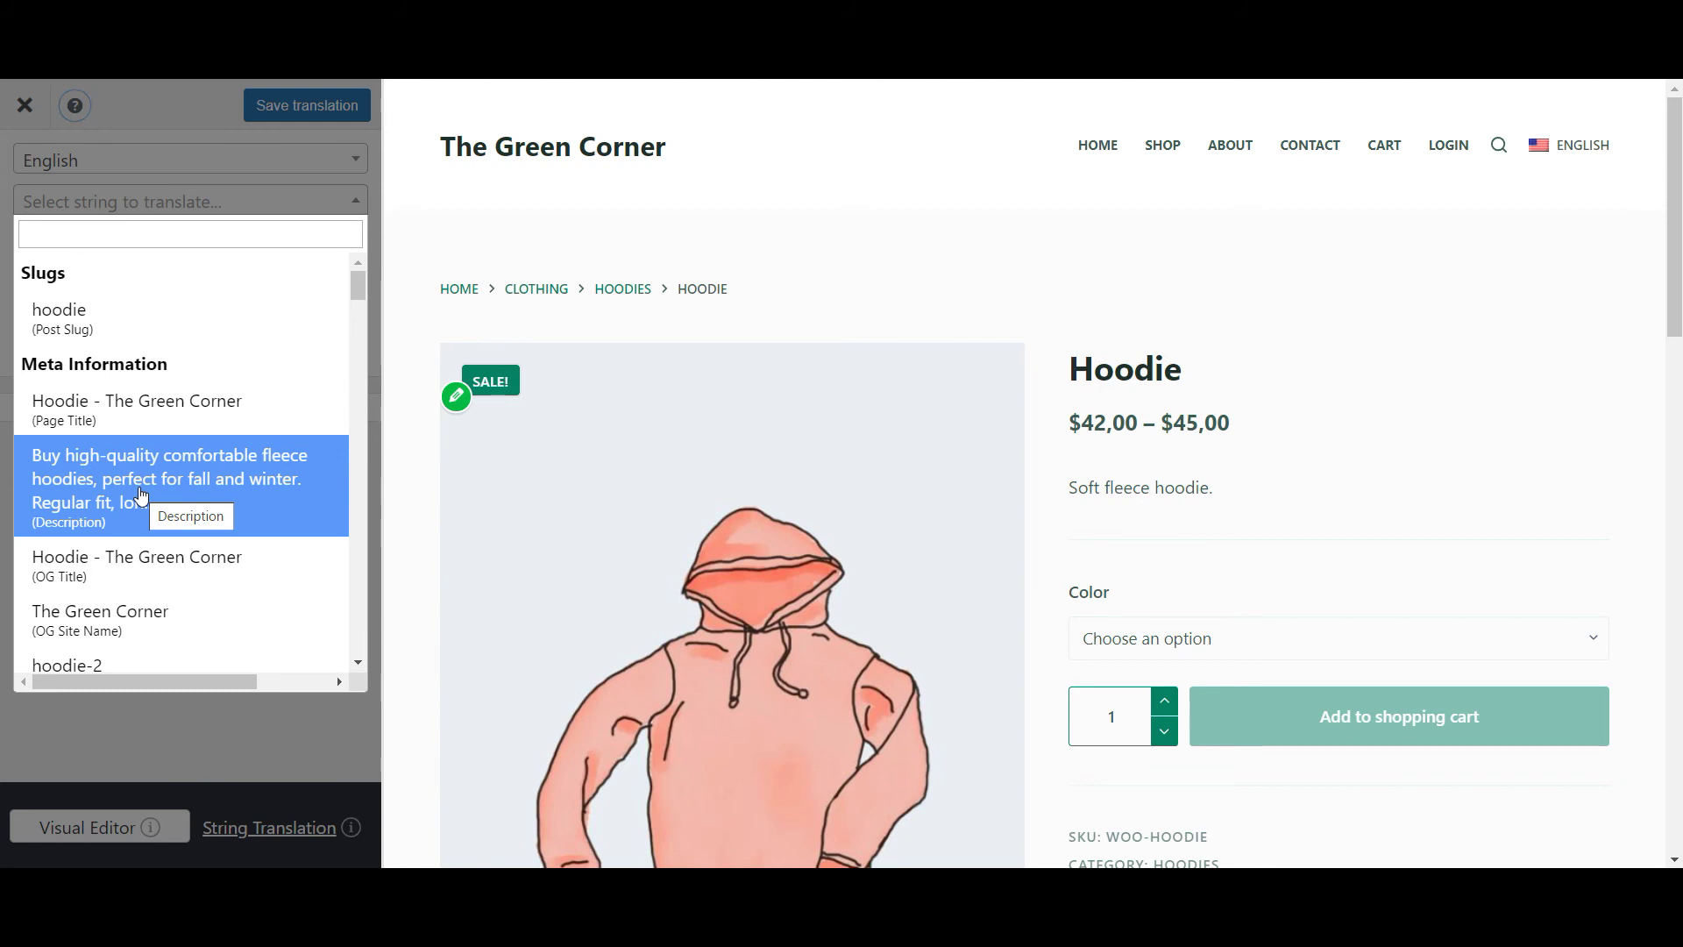
{"action": "left_click", "coordinate": [142, 496]}
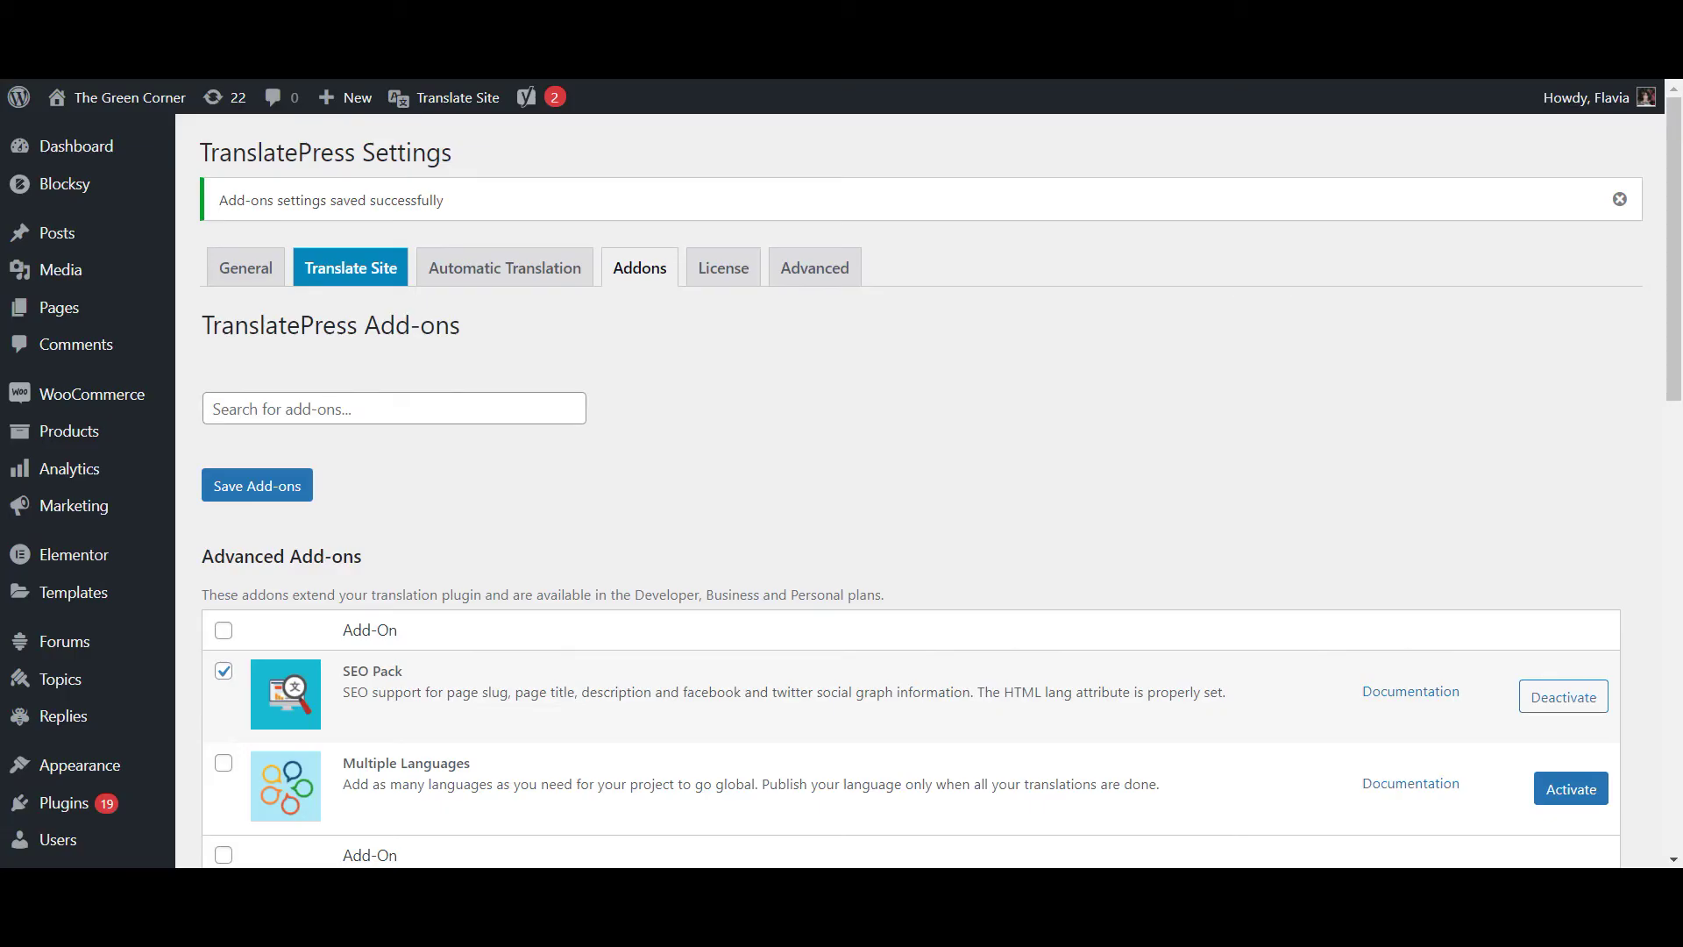
Set Enable Automatic Translation to Yes and choose Google Translate v2 as the engine.
{"action": "left_click", "coordinate": [484, 270]}
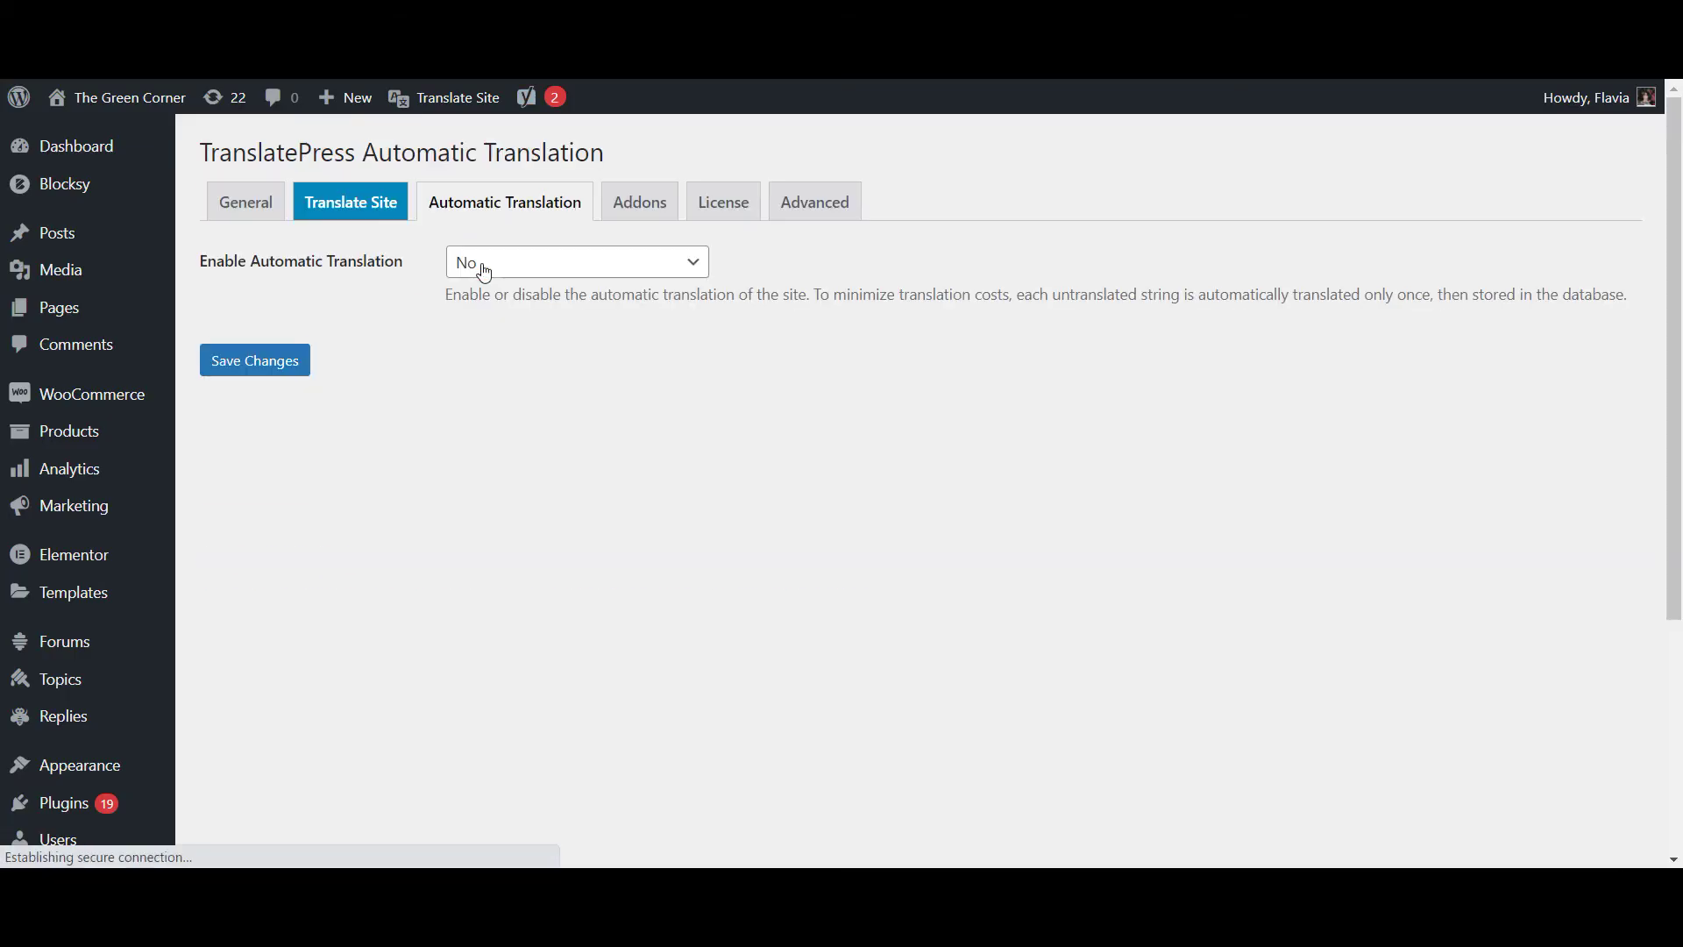
{"action": "left_click", "coordinate": [482, 268]}
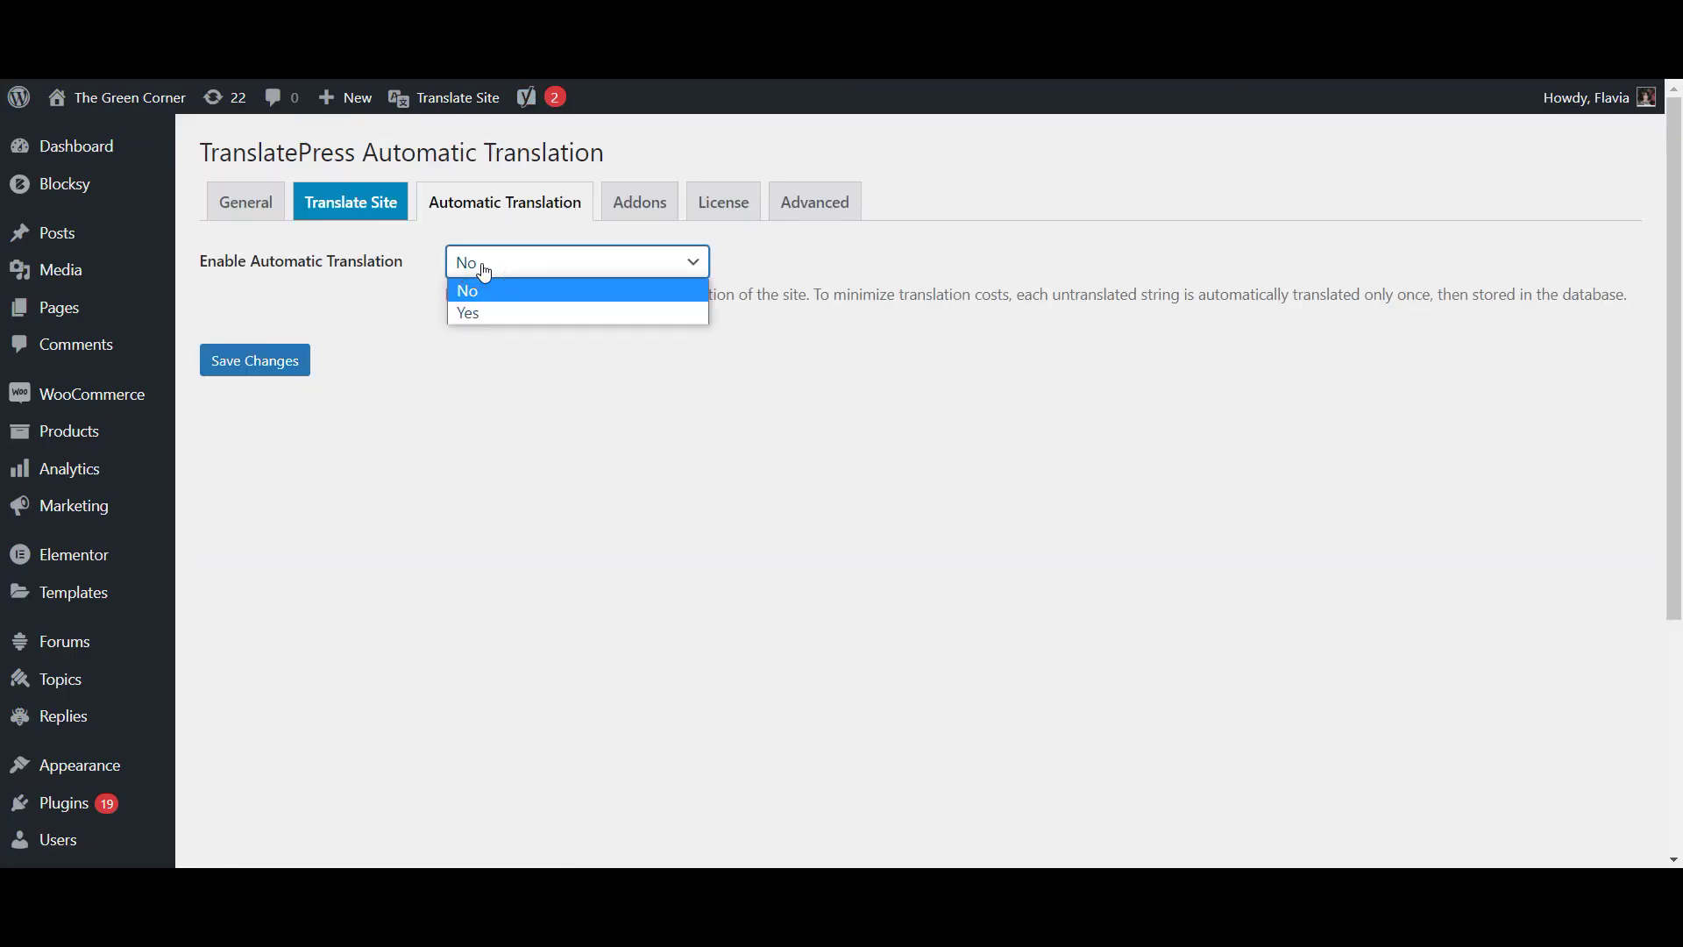
{"action": "left_click", "coordinate": [485, 316]}
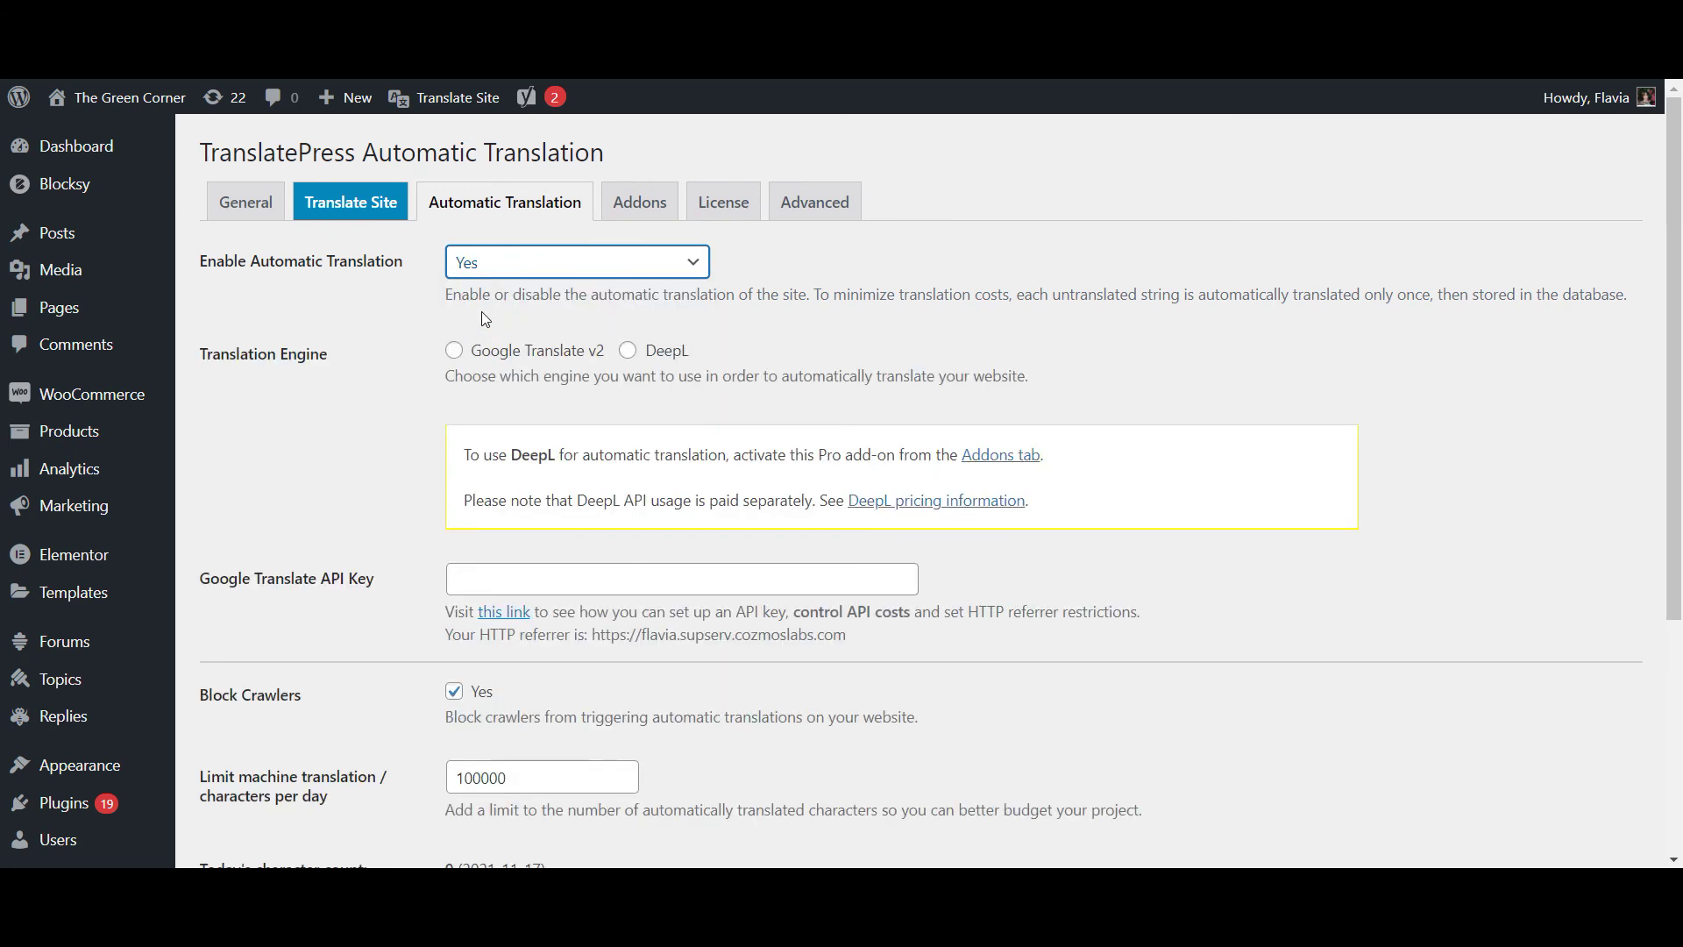
{"action": "left_click", "coordinate": [453, 353]}
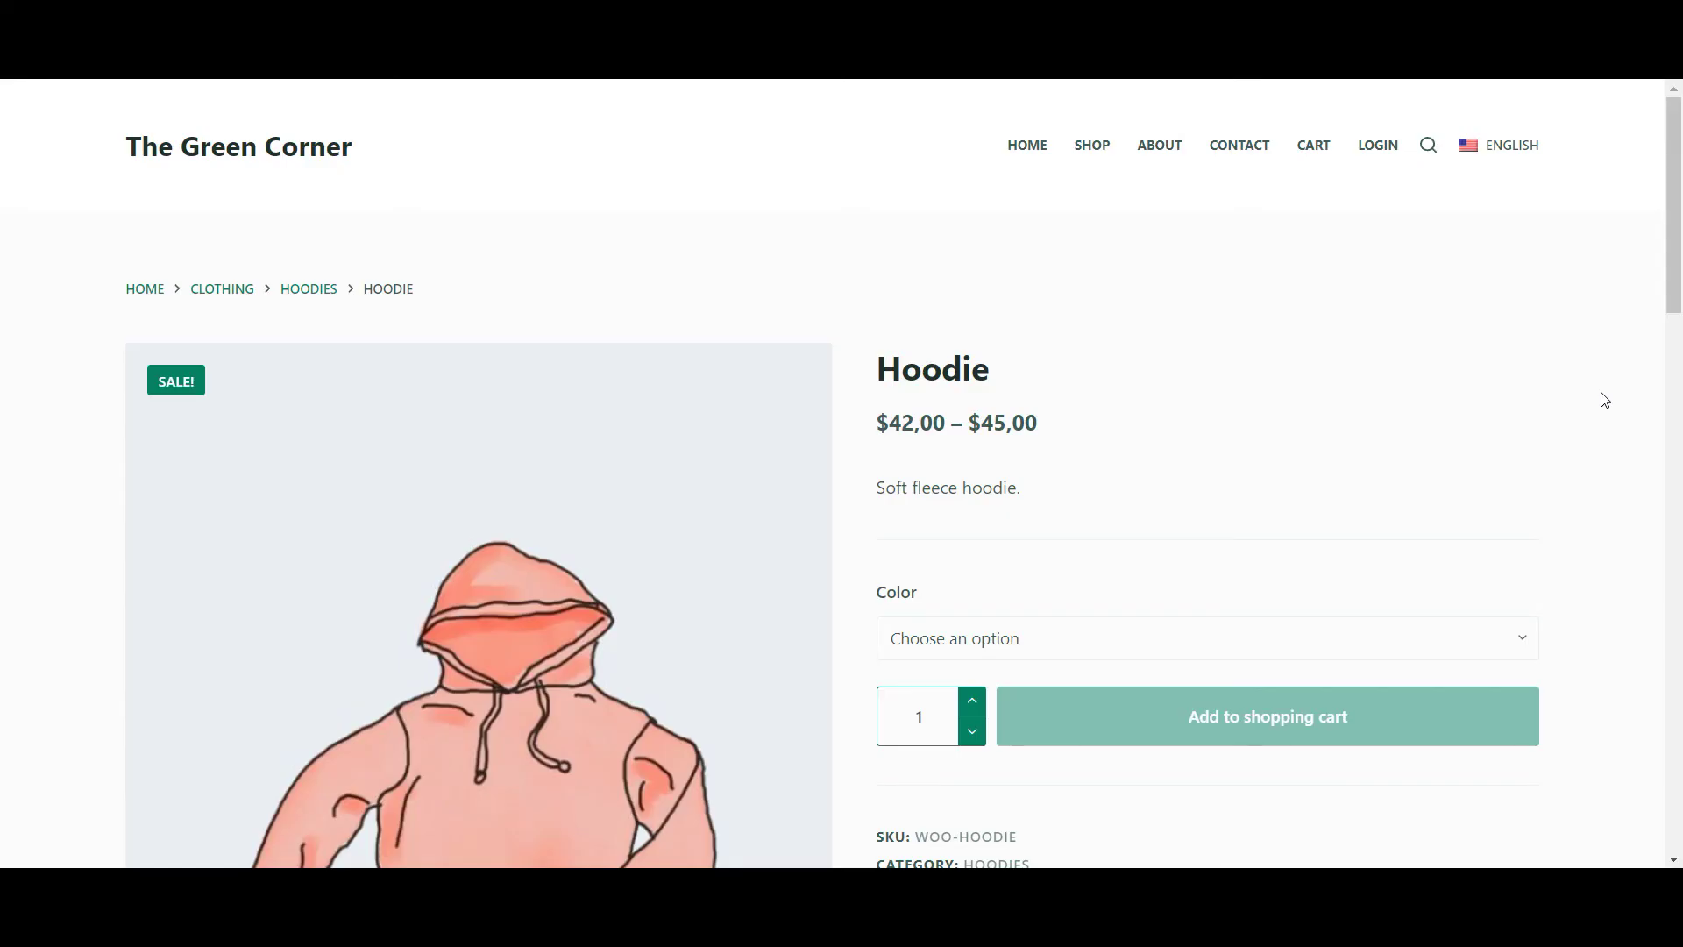
Switch the hoodie page to Spanish and scroll through the translated Sudadera page.
{"action": "scroll", "coordinate": [1605, 397], "scroll_direction": "down", "scroll_amount": 8}
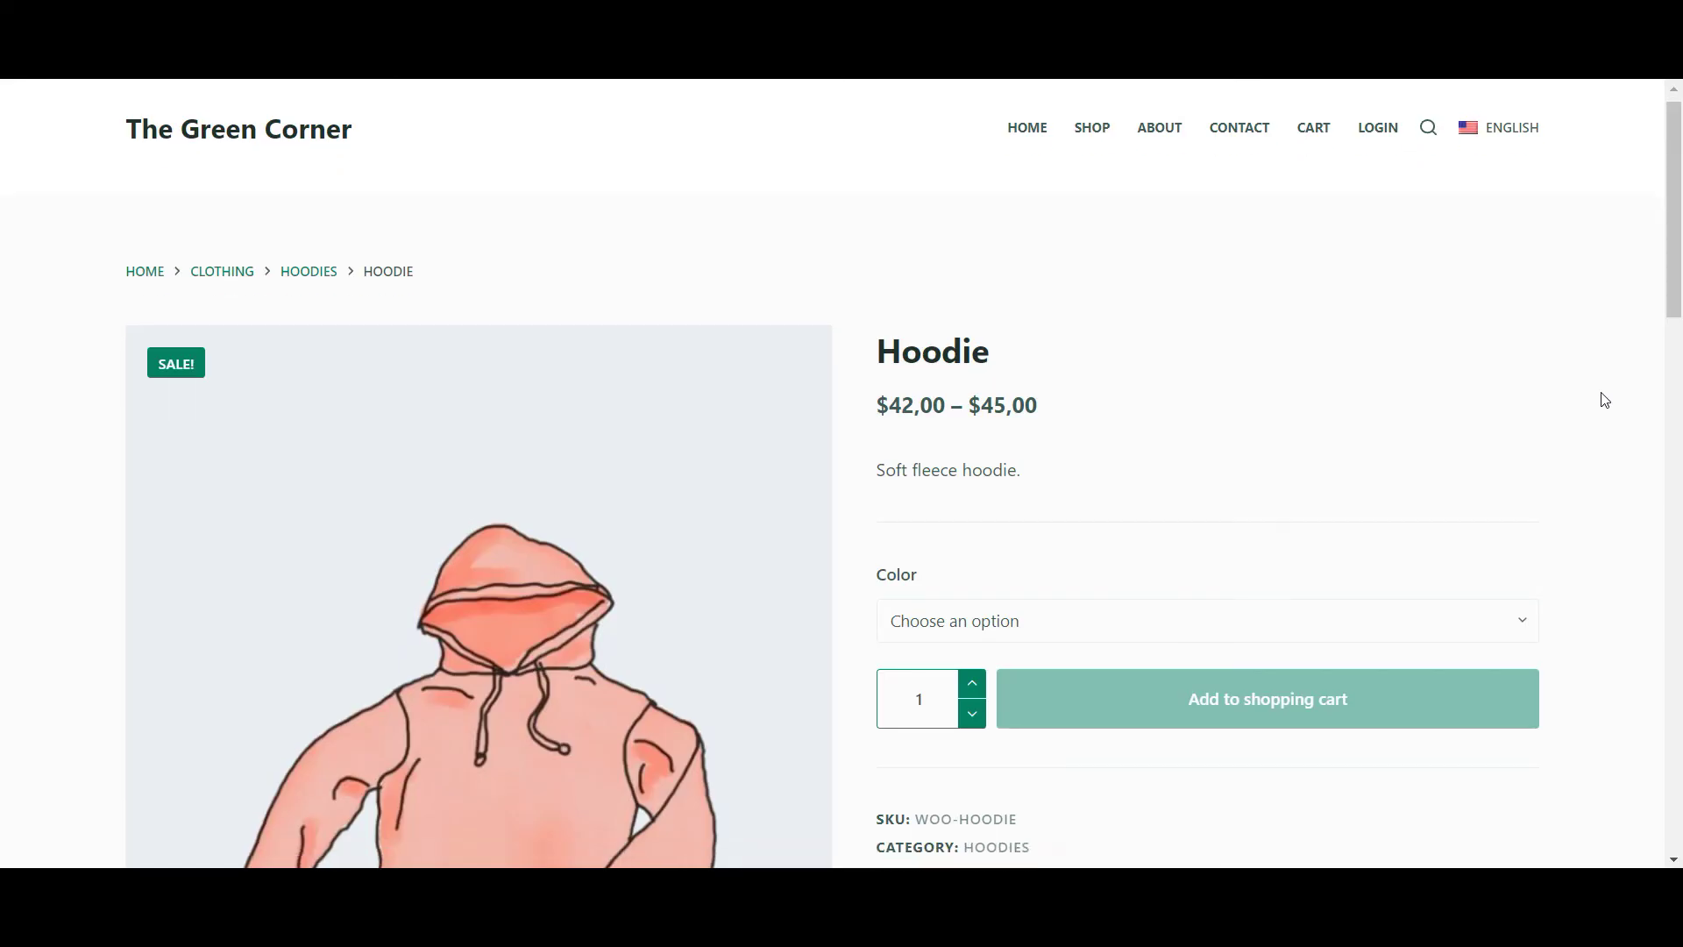
{"action": "scroll", "coordinate": [1604, 396], "scroll_direction": "up", "scroll_amount": 10}
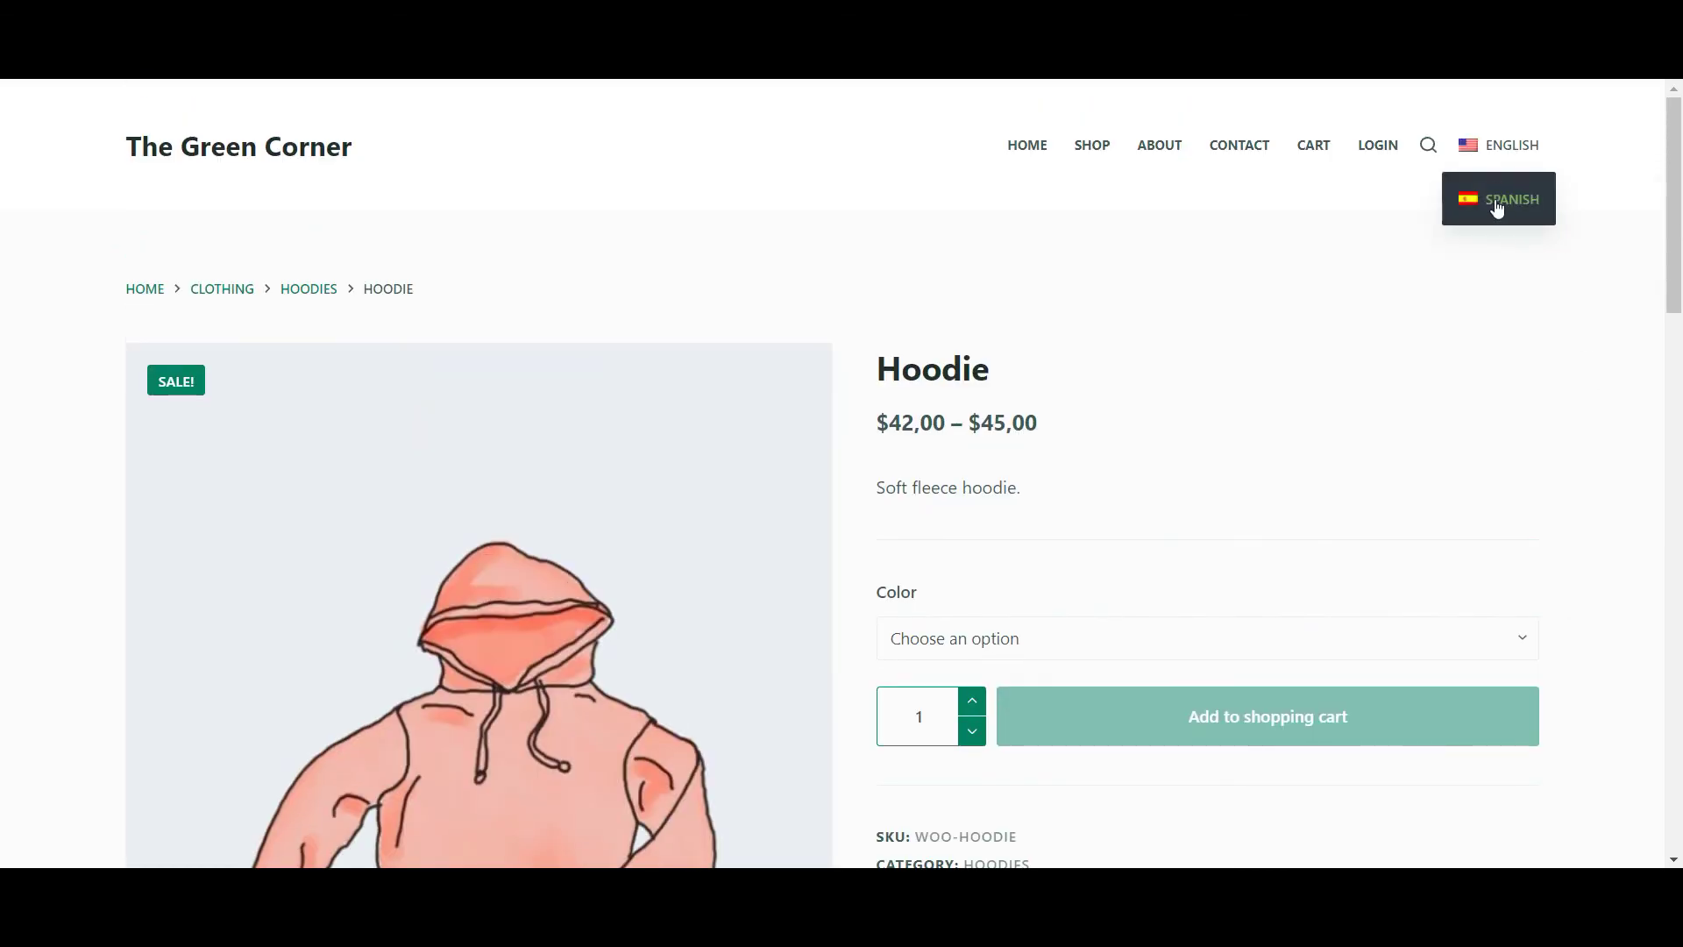
{"action": "left_click", "coordinate": [1501, 200]}
{"action": "scroll", "coordinate": [1503, 219], "scroll_direction": "down", "scroll_amount": 10}
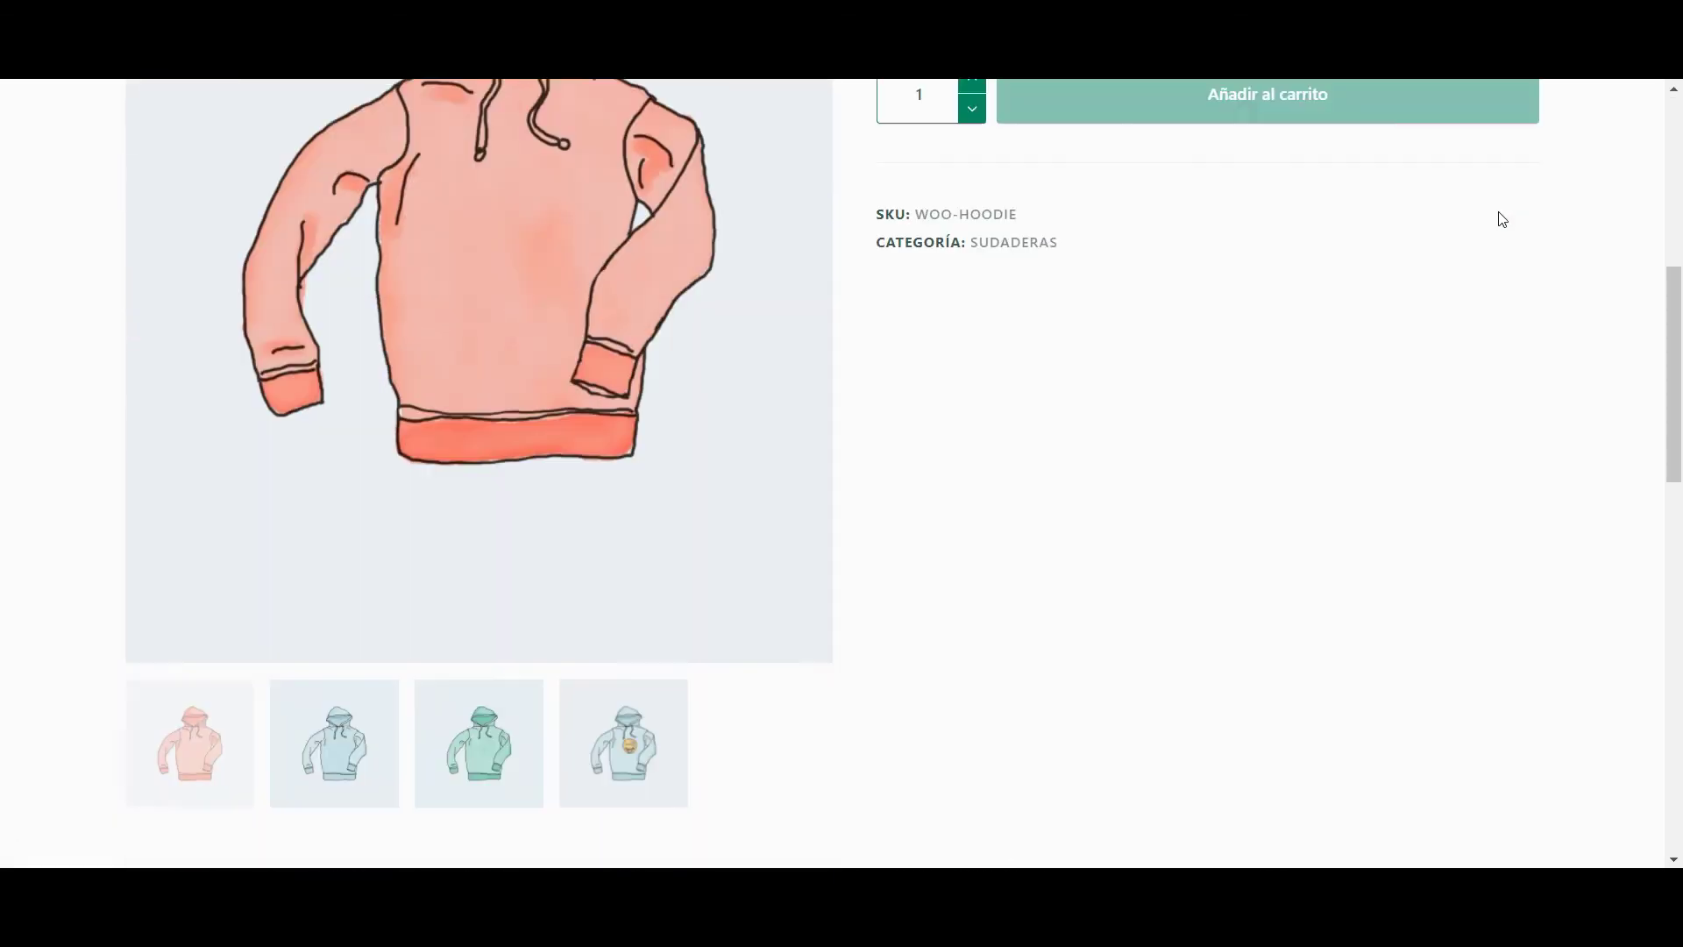
{"action": "scroll", "coordinate": [1503, 219], "scroll_direction": "down", "scroll_amount": 5}
{"action": "scroll", "coordinate": [1503, 219], "scroll_direction": "up", "scroll_amount": 15}
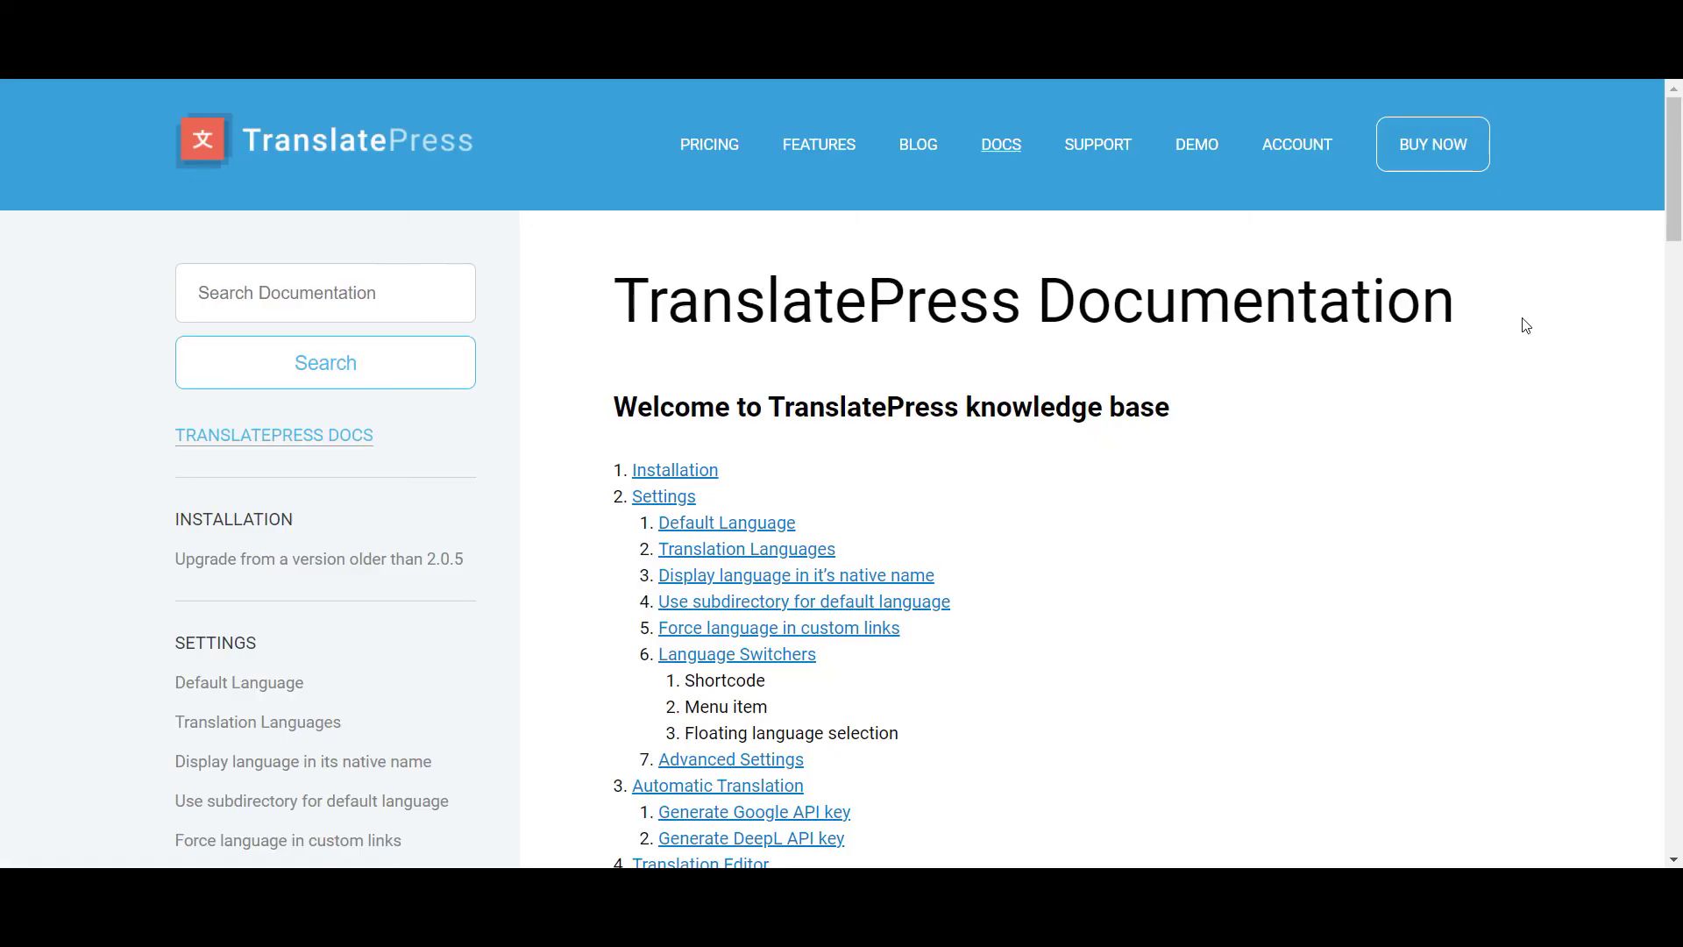
{"action": "scroll", "coordinate": [1524, 324], "scroll_direction": "down", "scroll_amount": 15}
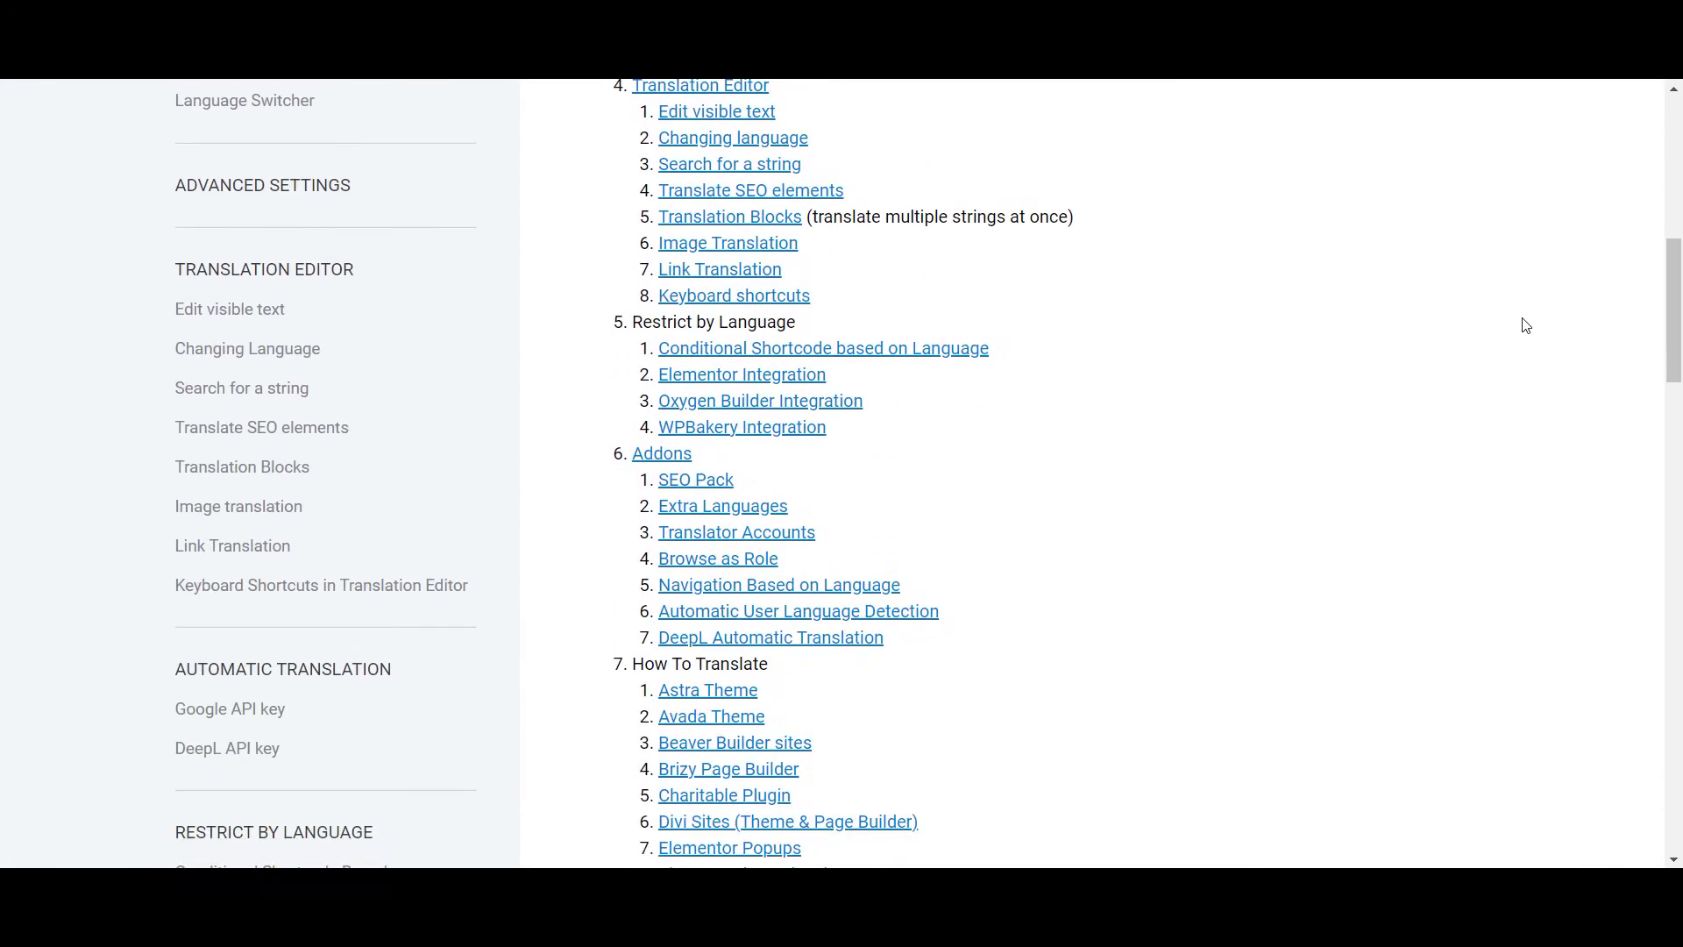
Scroll through the TranslatePress documentation contents list.
{"action": "scroll", "coordinate": [1526, 327], "scroll_direction": "down", "scroll_amount": 5}
{"action": "scroll", "coordinate": [1526, 327], "scroll_direction": "up", "scroll_amount": 15}
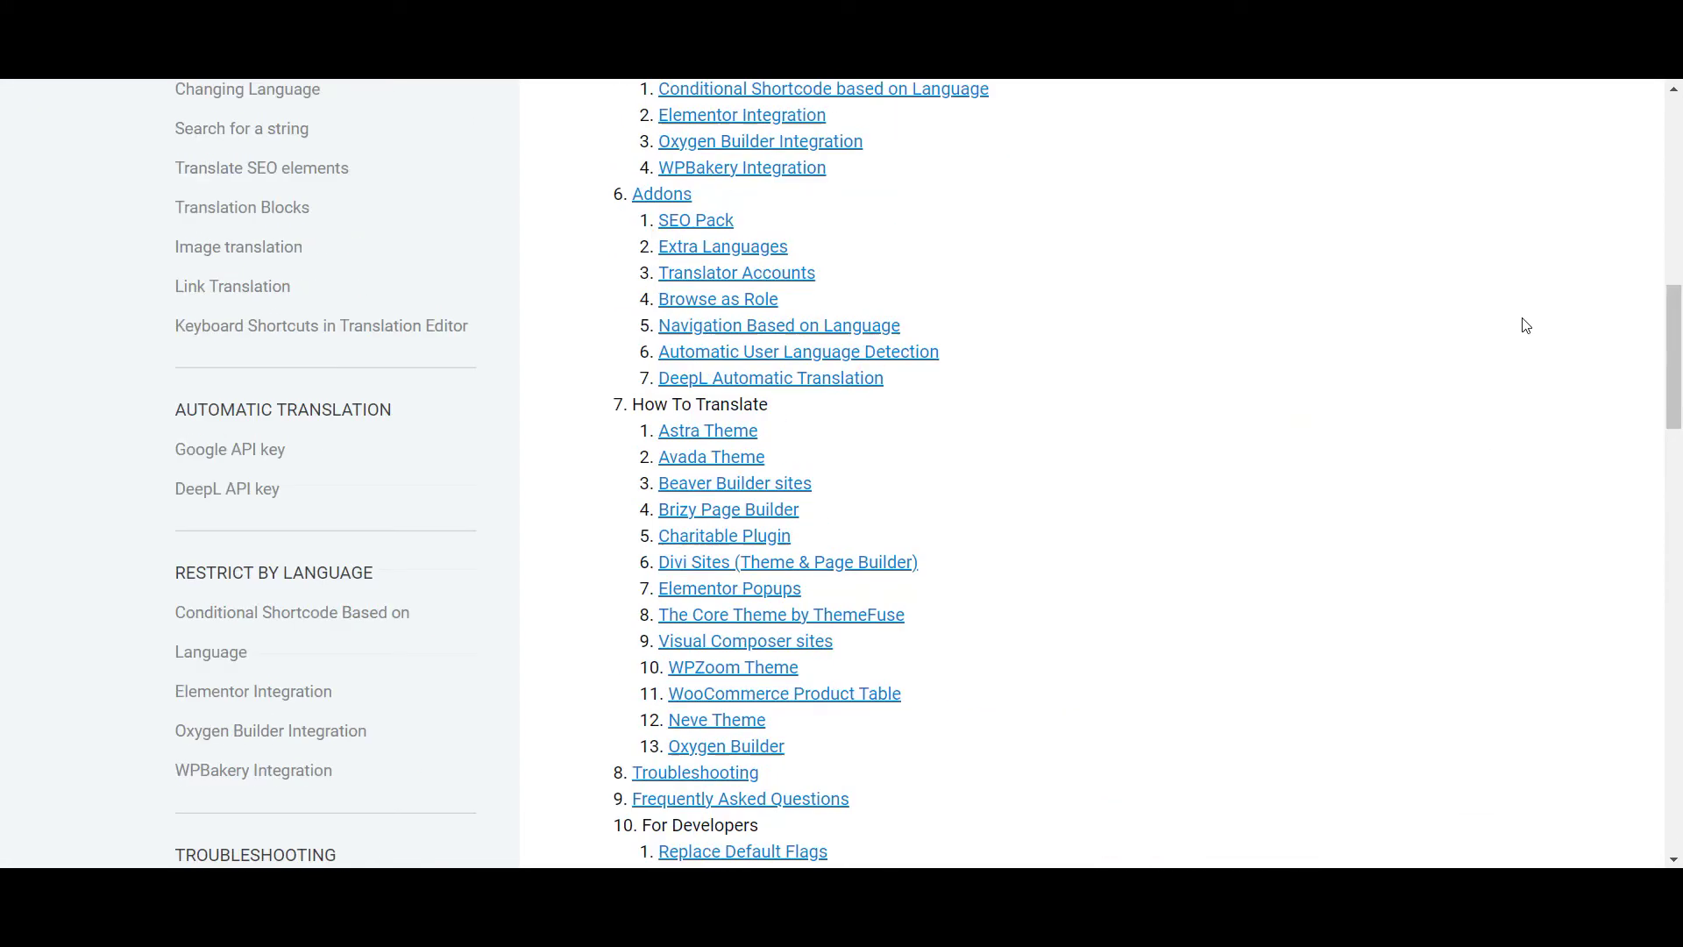